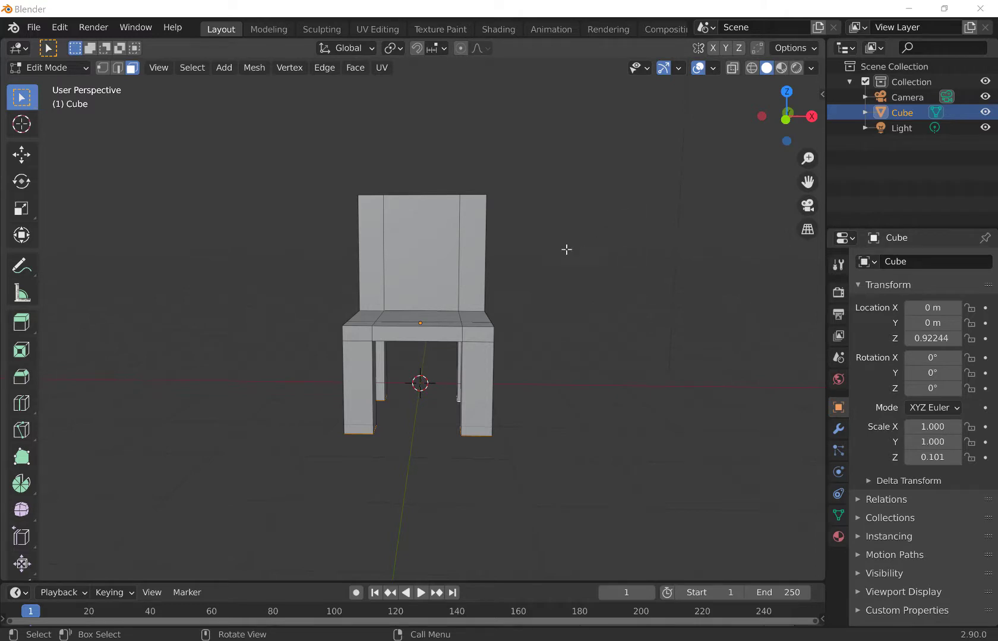
Step: Add four evenly spaced vertical loop cuts through the middle section of the chair's backrest and seat, without sliding them
scroll(461, 258, up, 4)
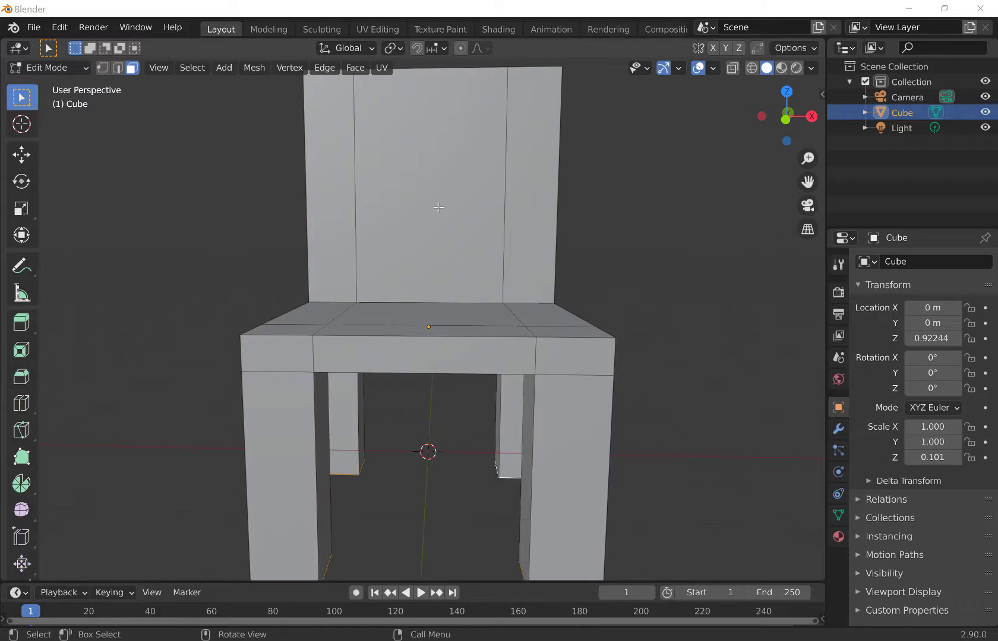
scroll(438, 207, down, 1)
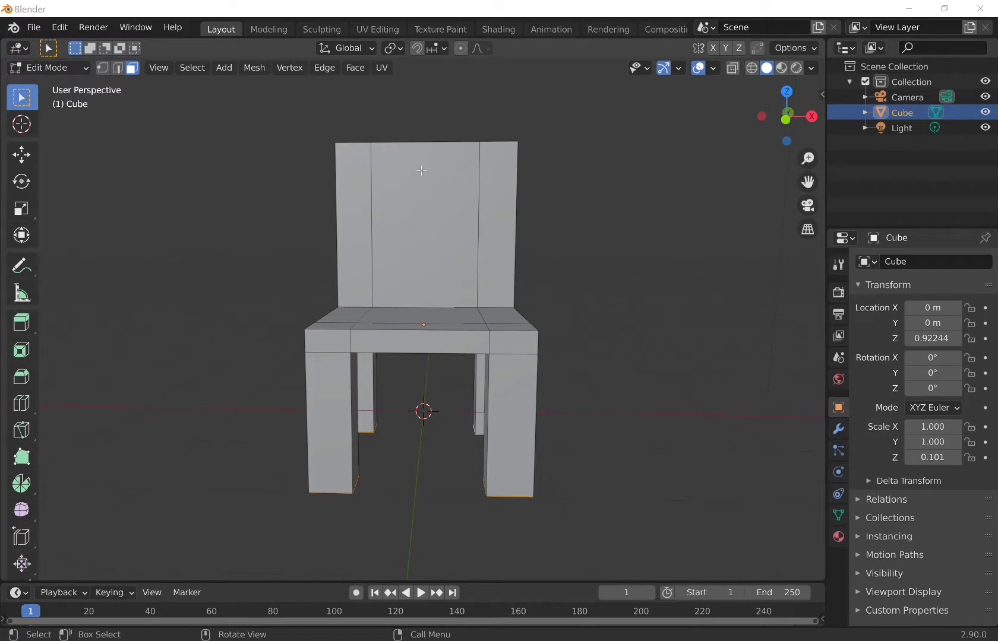
key(2)
key(ctrl+r)
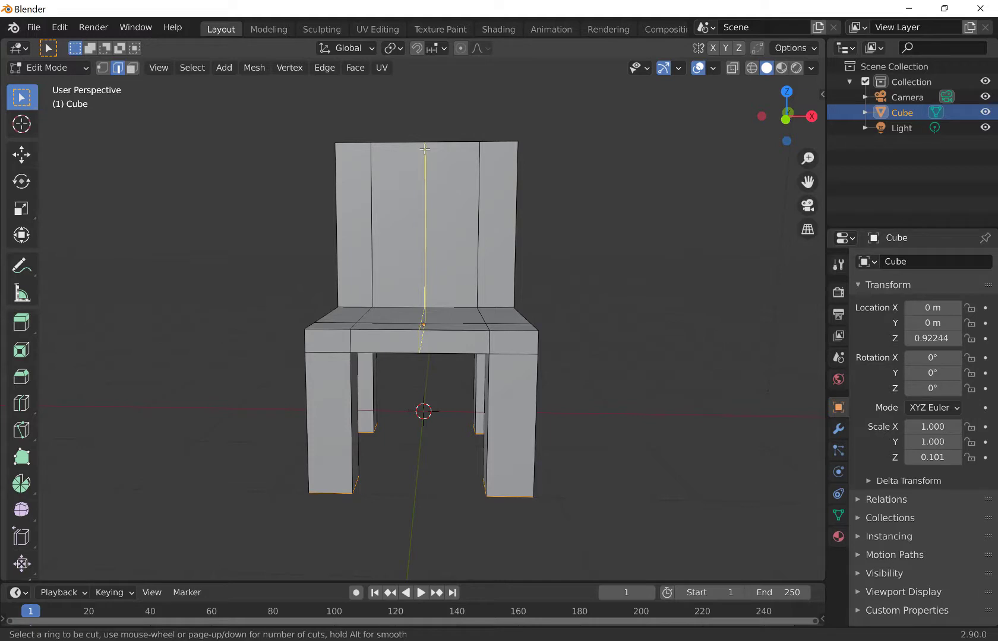
scroll(425, 149, up, 2)
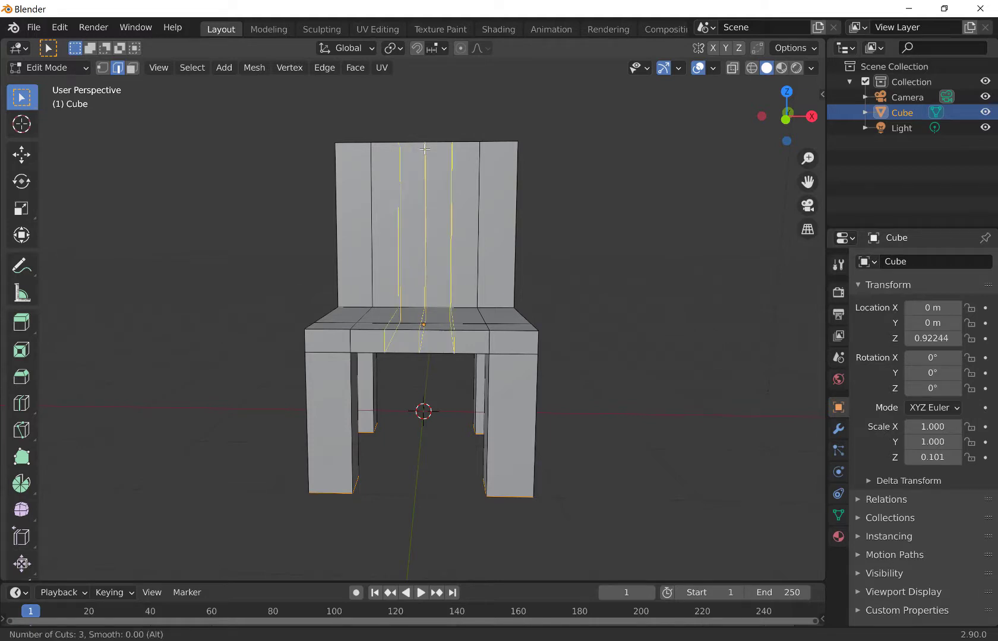
scroll(425, 149, up, 1)
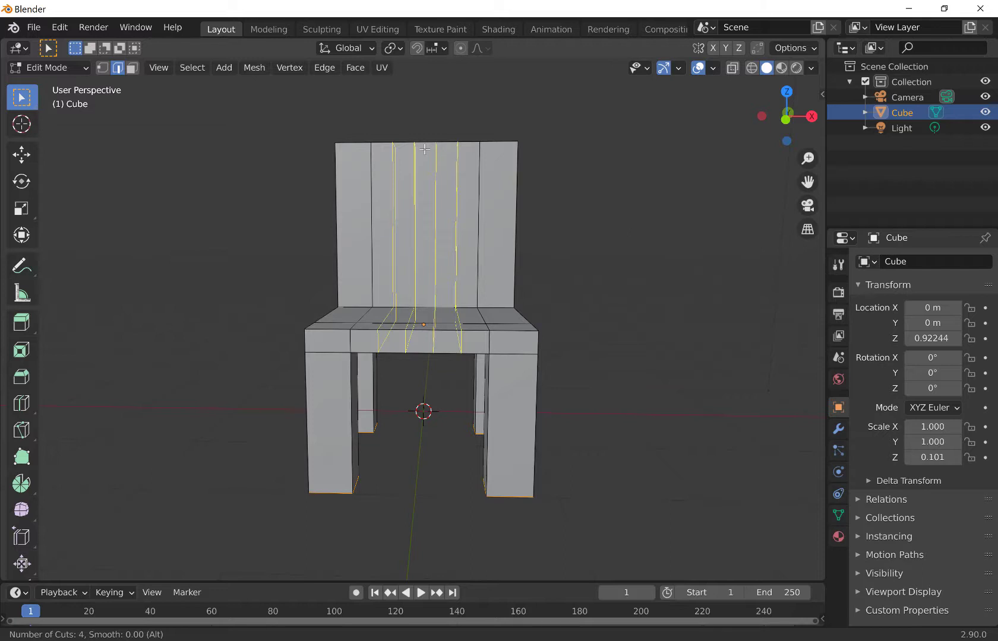
click(424, 149)
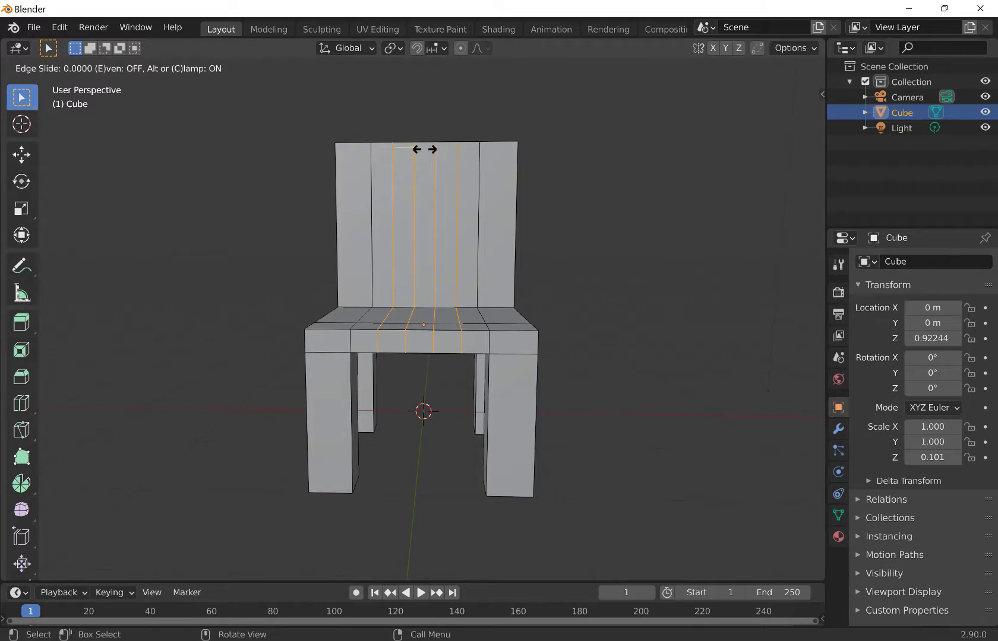
click(424, 150)
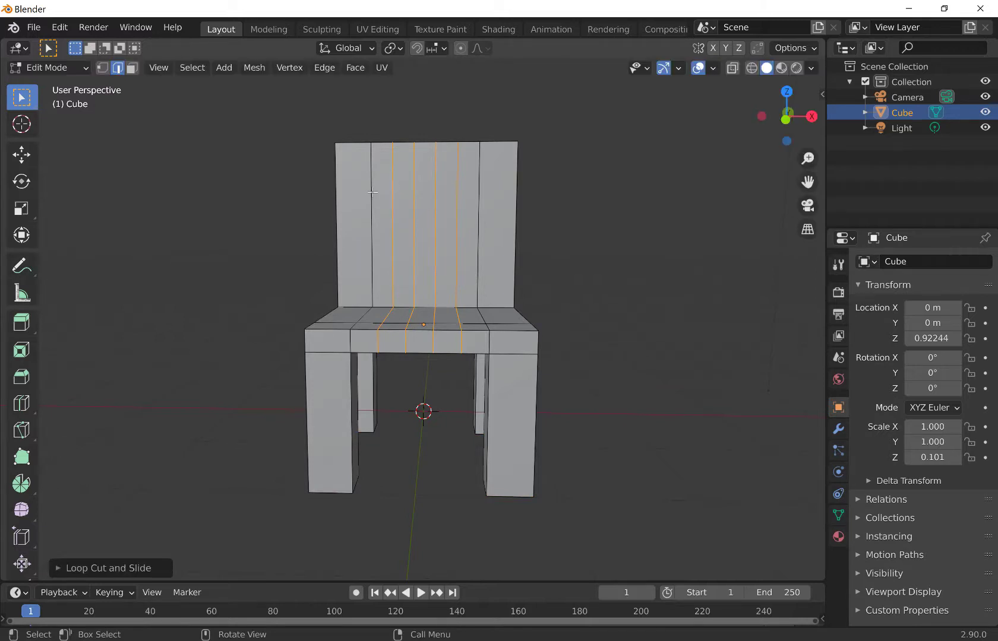
Step: Add two horizontal loop cuts around the backrest, sliding one about 0.72 toward its top and one about 0.69 toward the seat
key(ctrl+r)
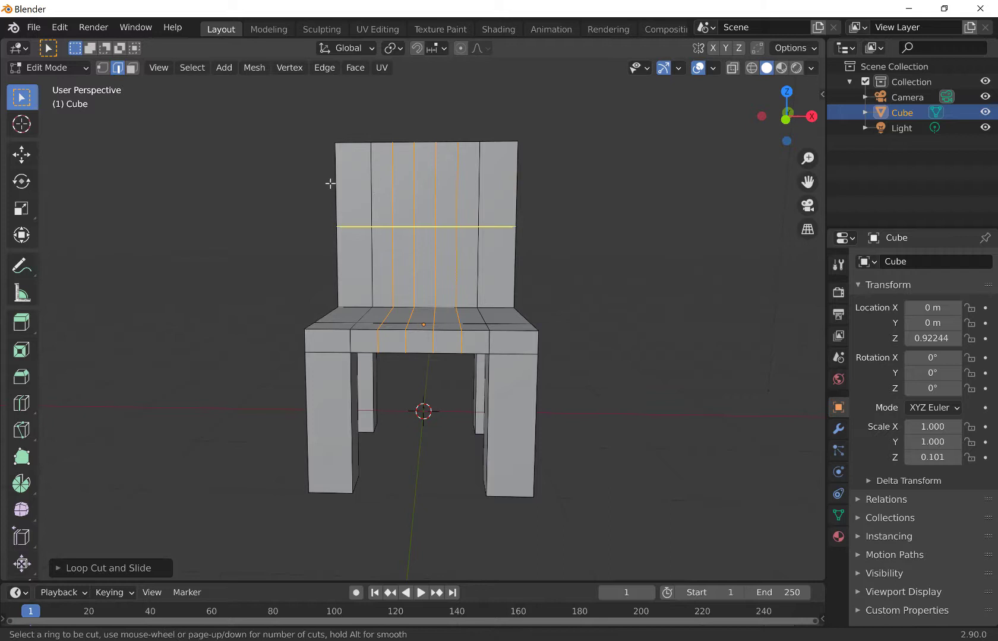
click(357, 224)
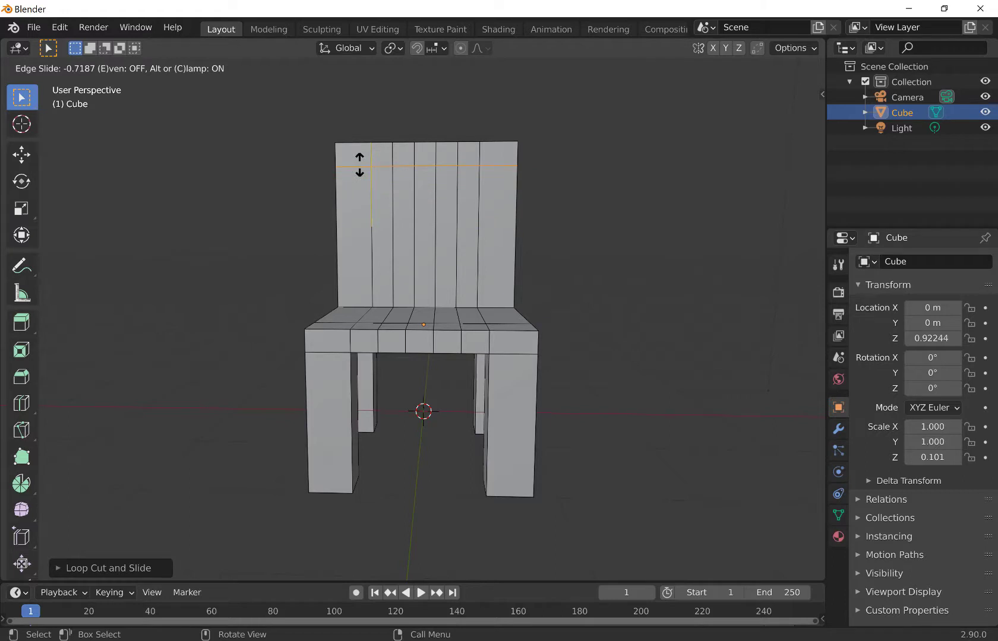
click(359, 165)
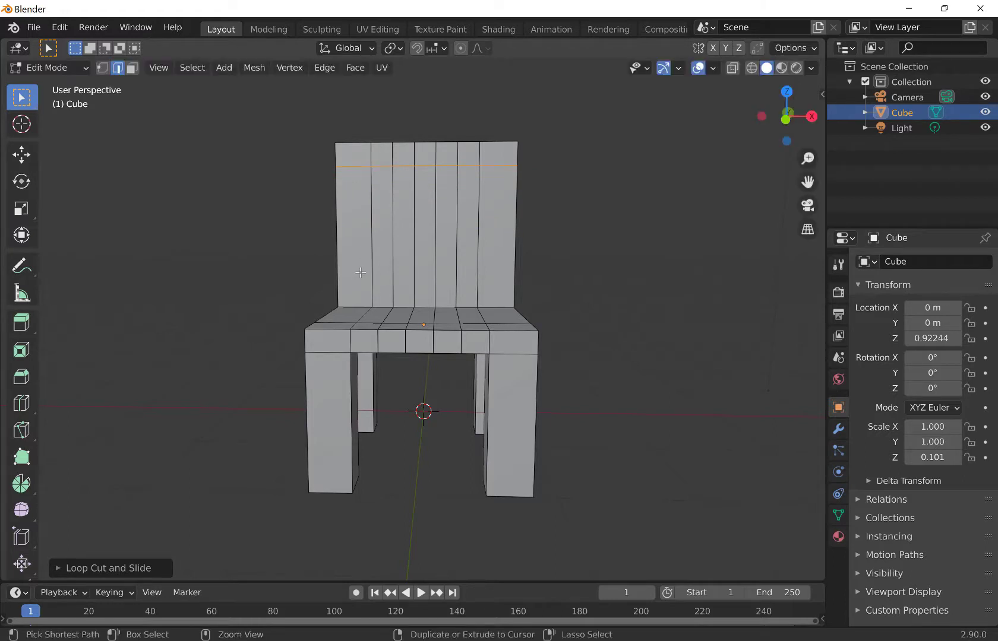
key(ctrl+r)
click(356, 238)
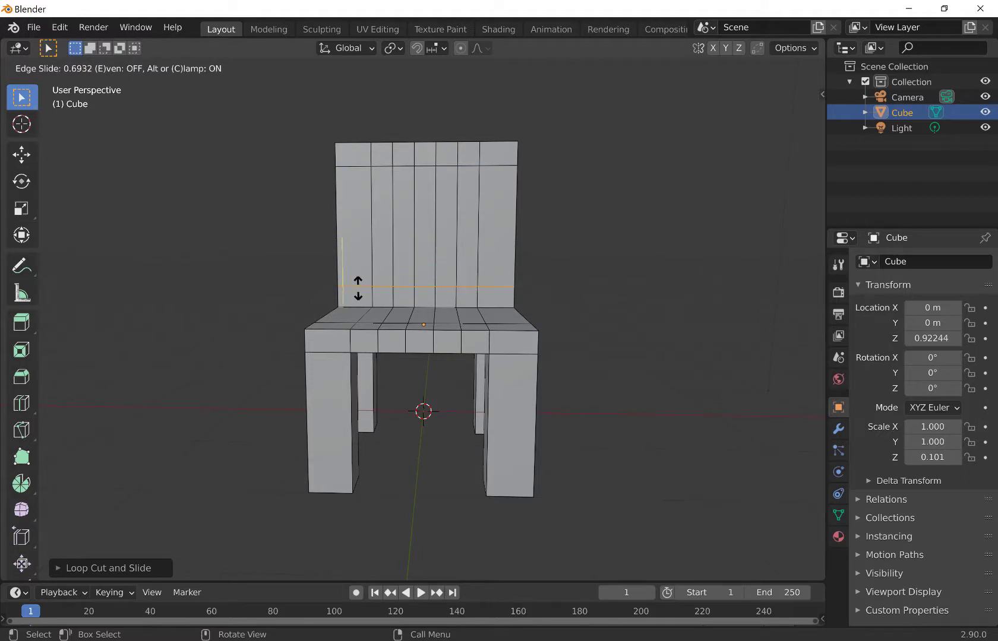
click(357, 288)
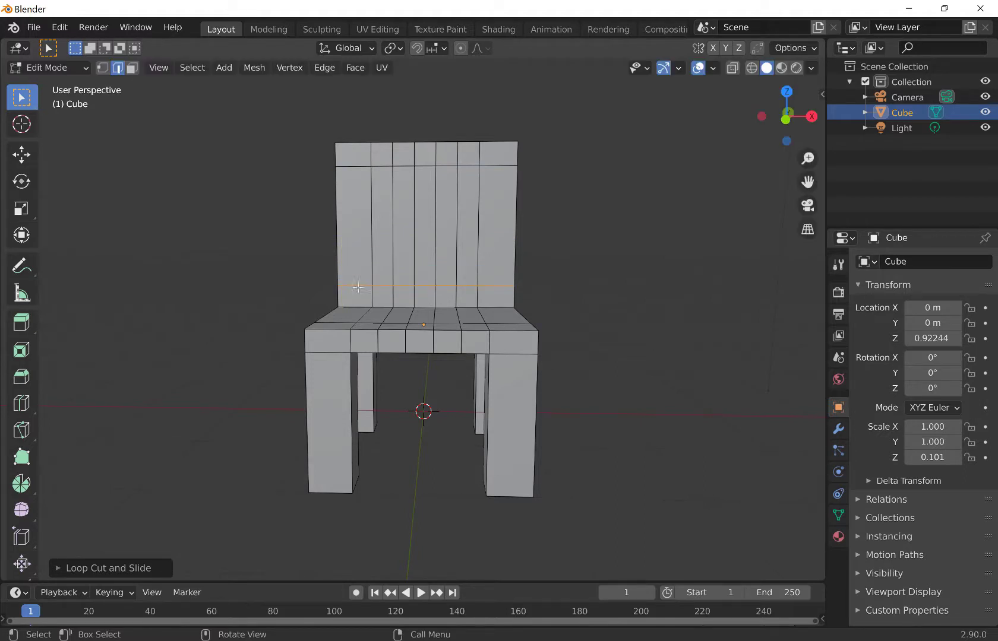
Step: Delete three alternating tall front faces in the middle section of the backrest, starting with the leftmost one
click(134, 71)
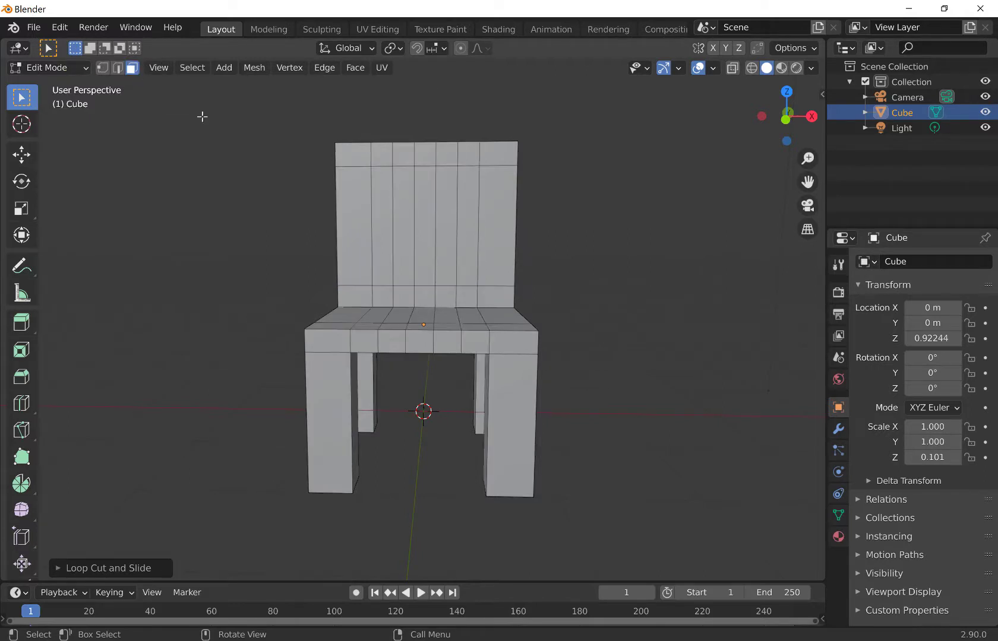
click(380, 226)
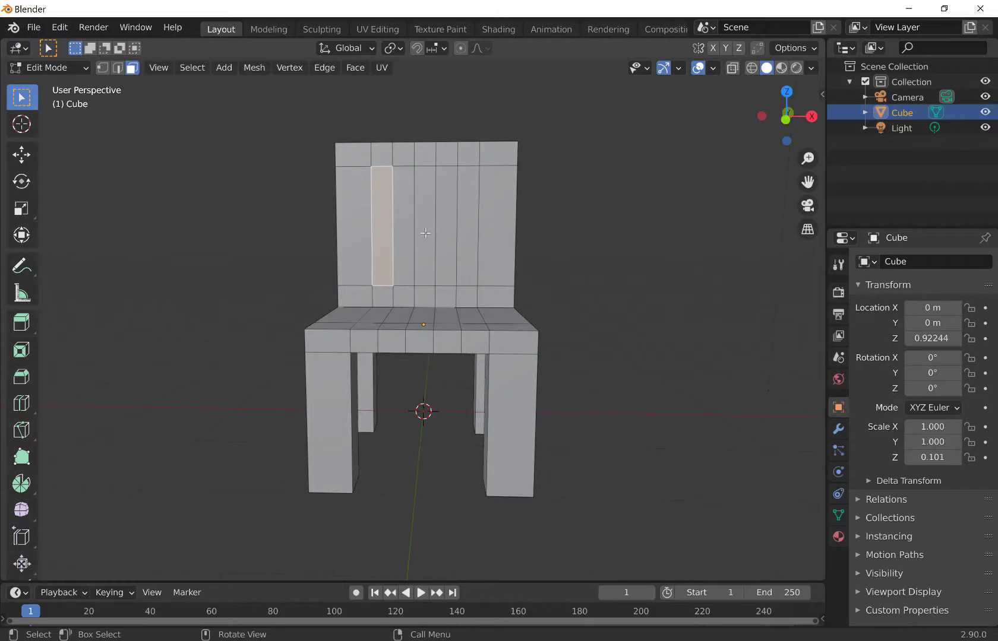
shift+click(425, 231)
shift+click(467, 226)
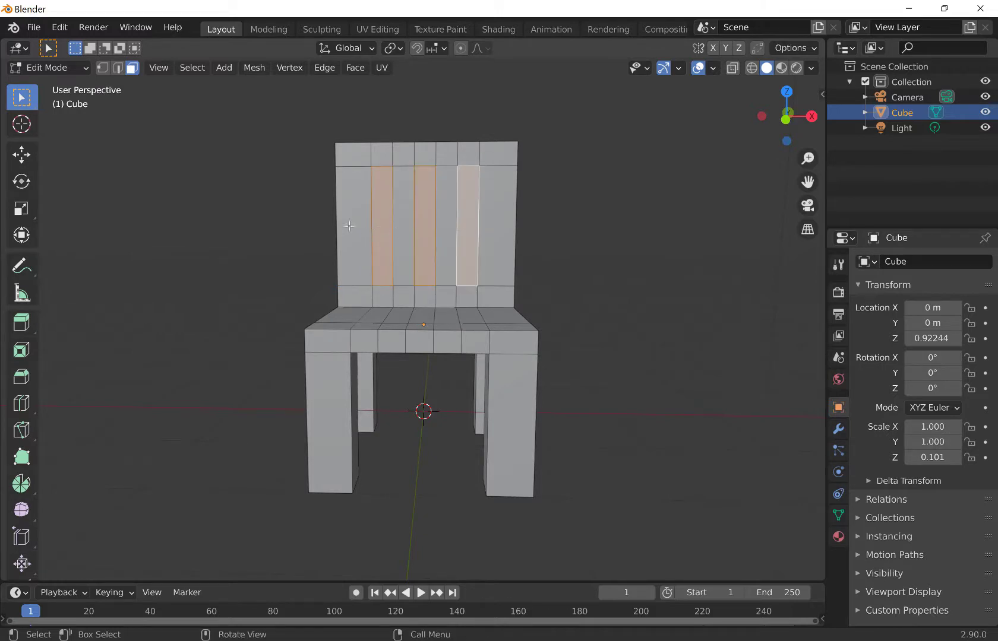
right_click(465, 195)
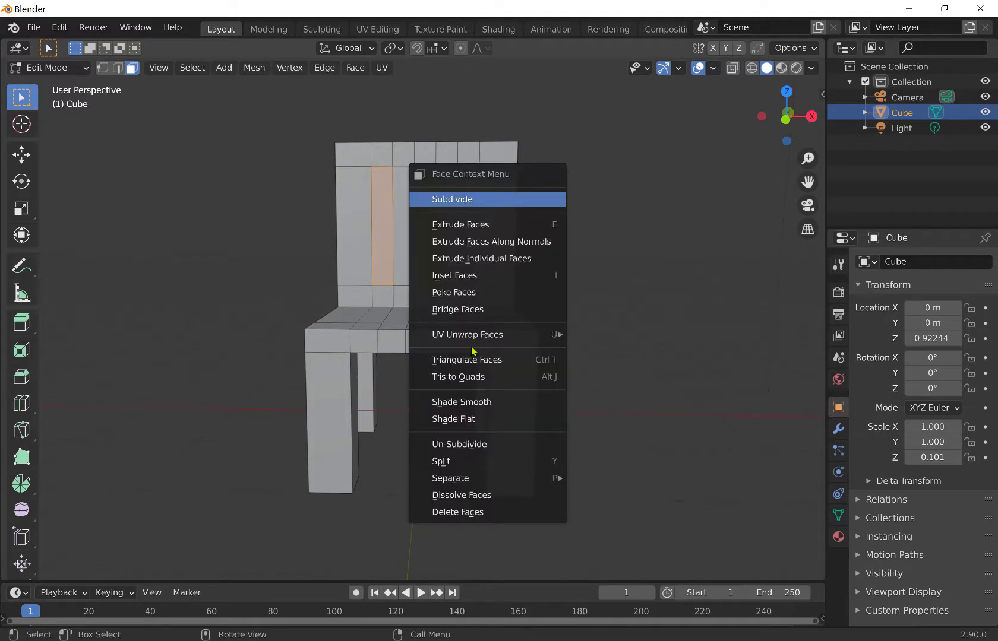
click(473, 512)
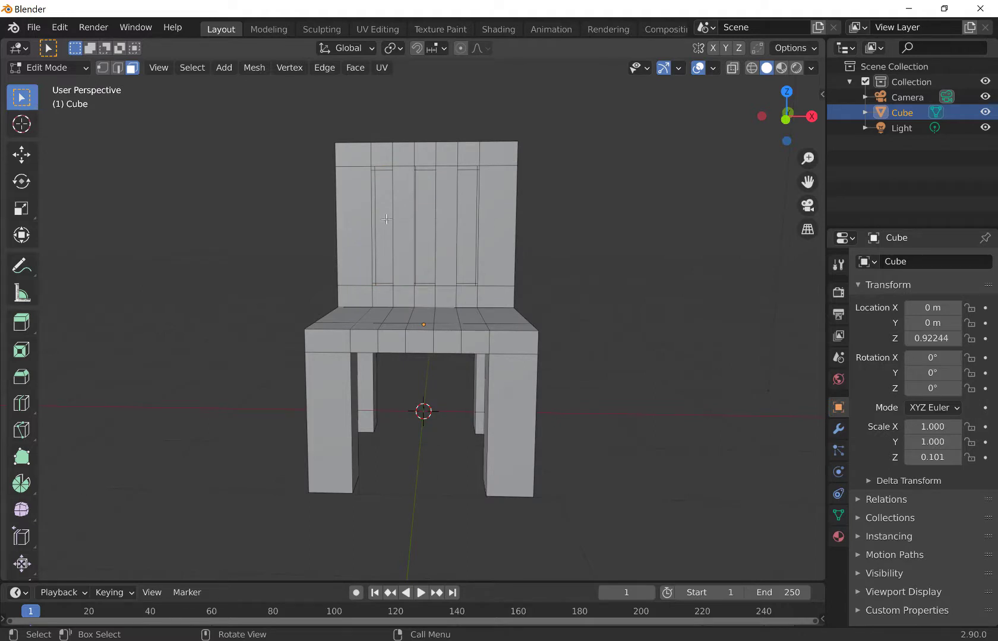
Step: Delete the three matching rear faces of the backrest to open the slots right through
click(382, 220)
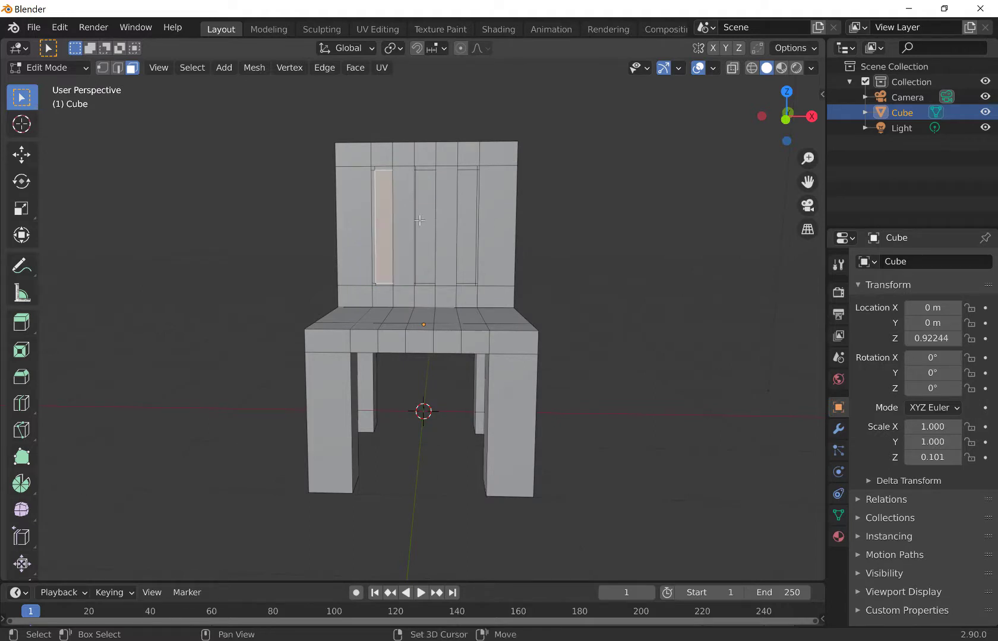
shift+click(424, 219)
shift+click(473, 216)
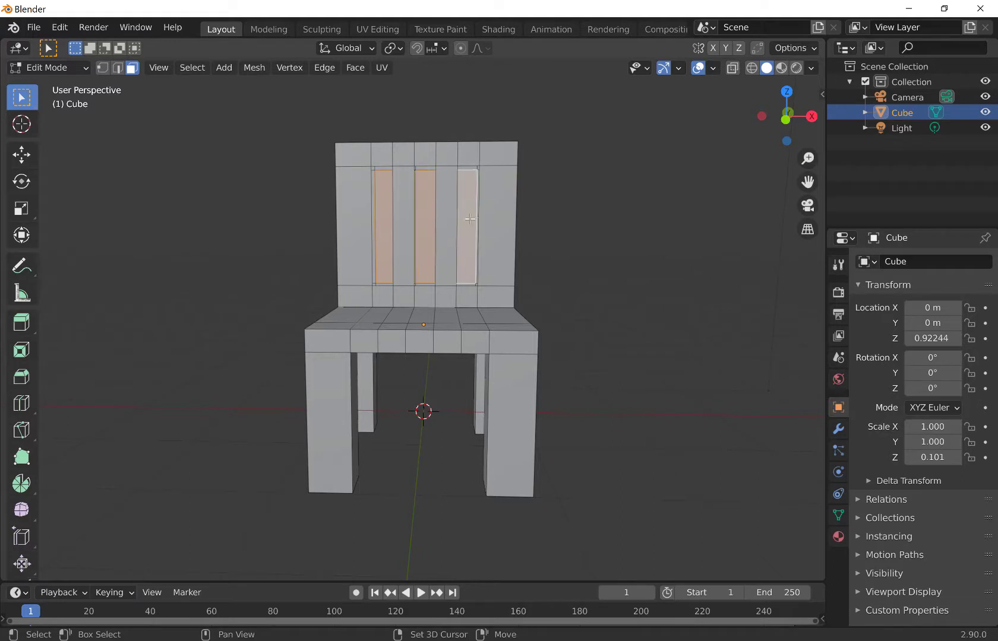
right_click(466, 220)
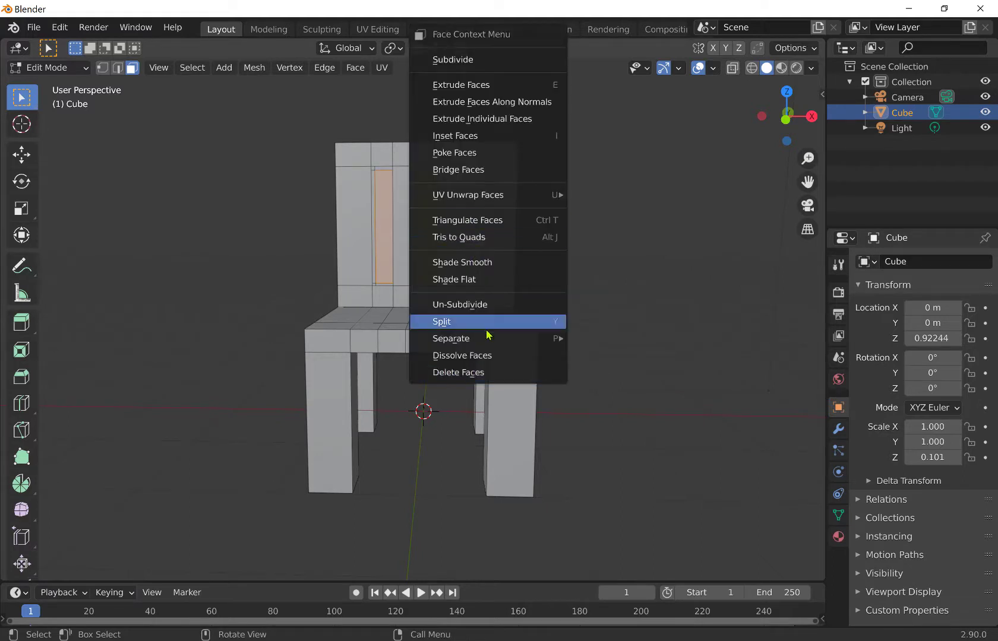
click(480, 369)
Step: Fill the gap along the top of the three backrest slots with one face spanning the outer slots' upper corner vertices
scroll(484, 279, up, 3)
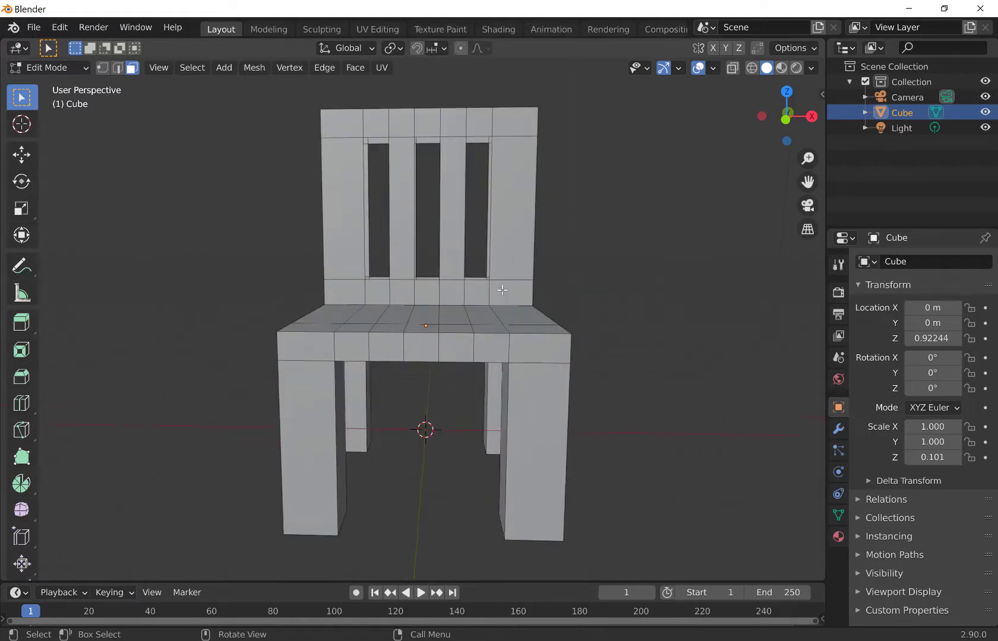
scroll(484, 268, up, 5)
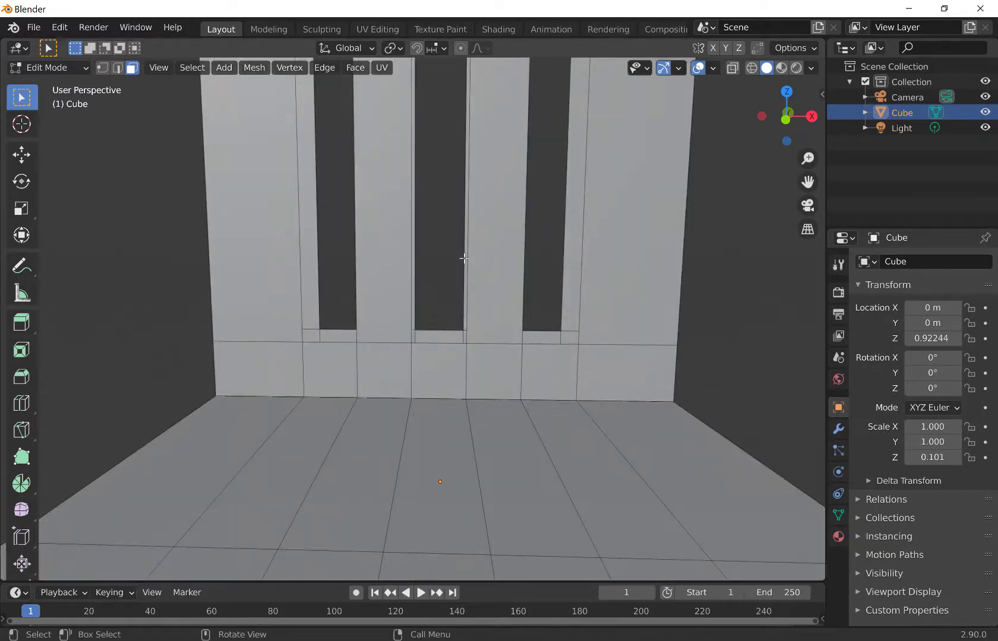
middle_drag(463, 259, 469, 253)
shift+middle_drag(478, 212, 515, 272)
key(ctrl)
key(ctrl)
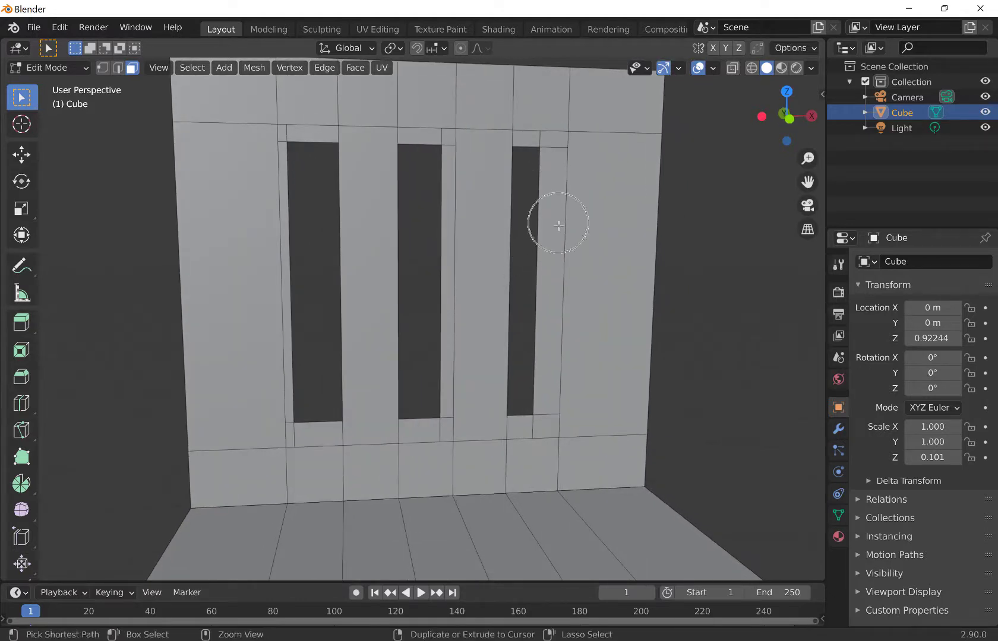
mouse_move(405, 390)
middle_down()
mouse_move(399, 395)
mouse_move(413, 388)
middle_up()
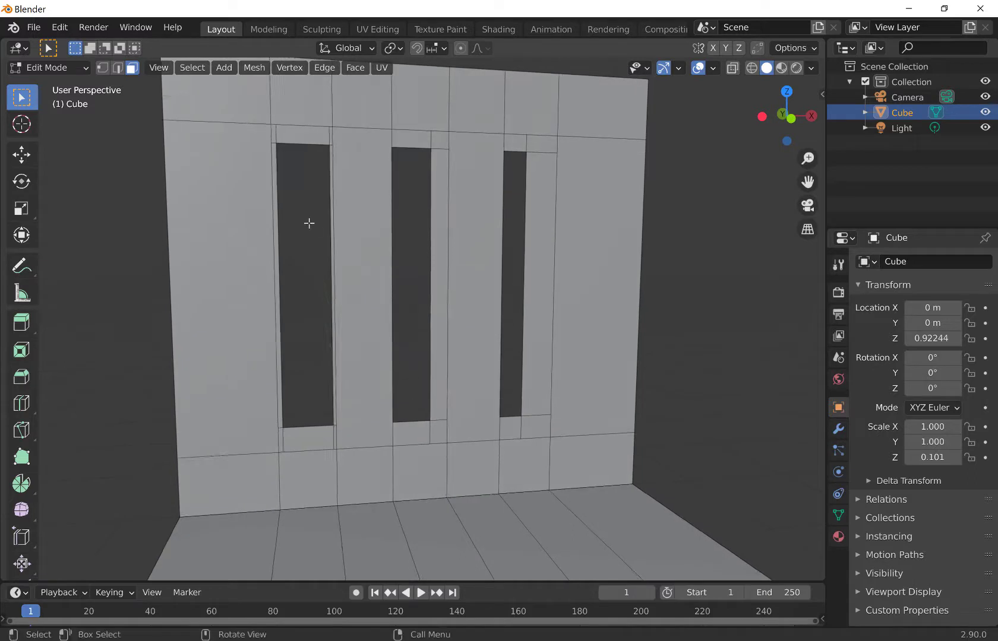
key(ctrl)
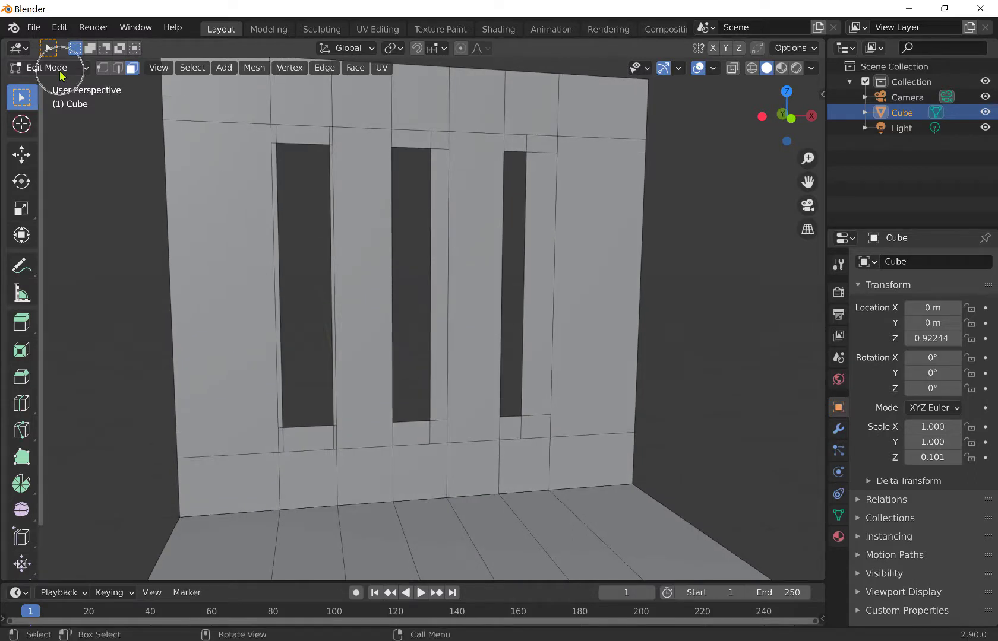
key(ctrl)
click(102, 70)
click(271, 124)
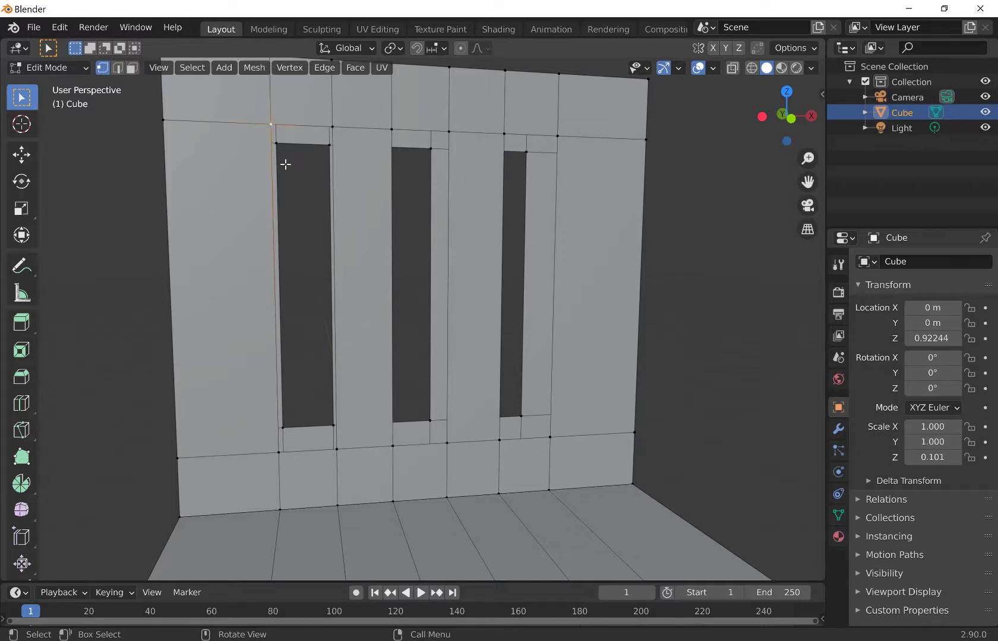
shift+click(276, 143)
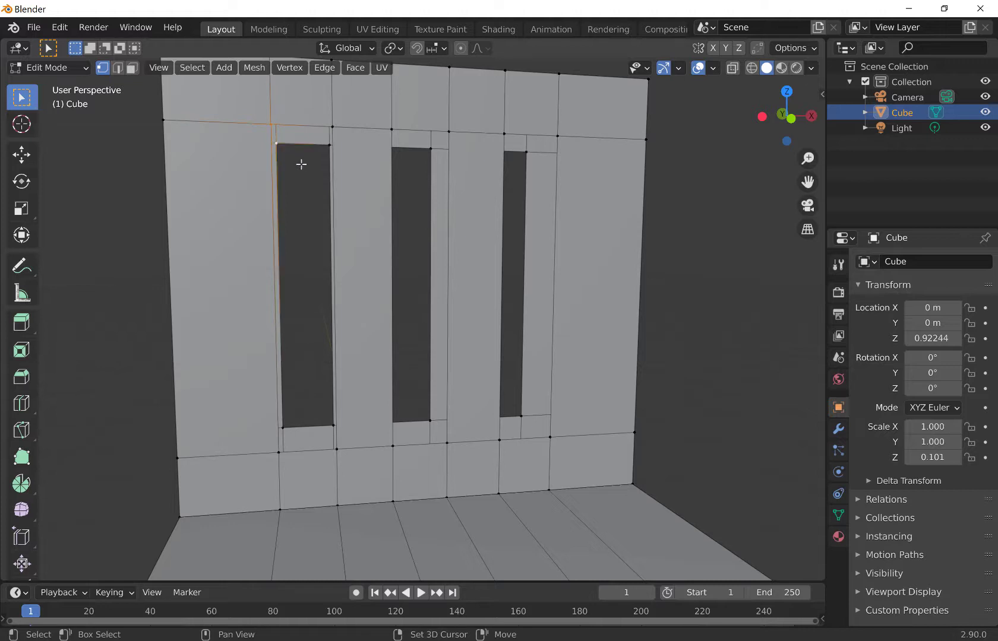
shift+click(525, 148)
shift+click(558, 135)
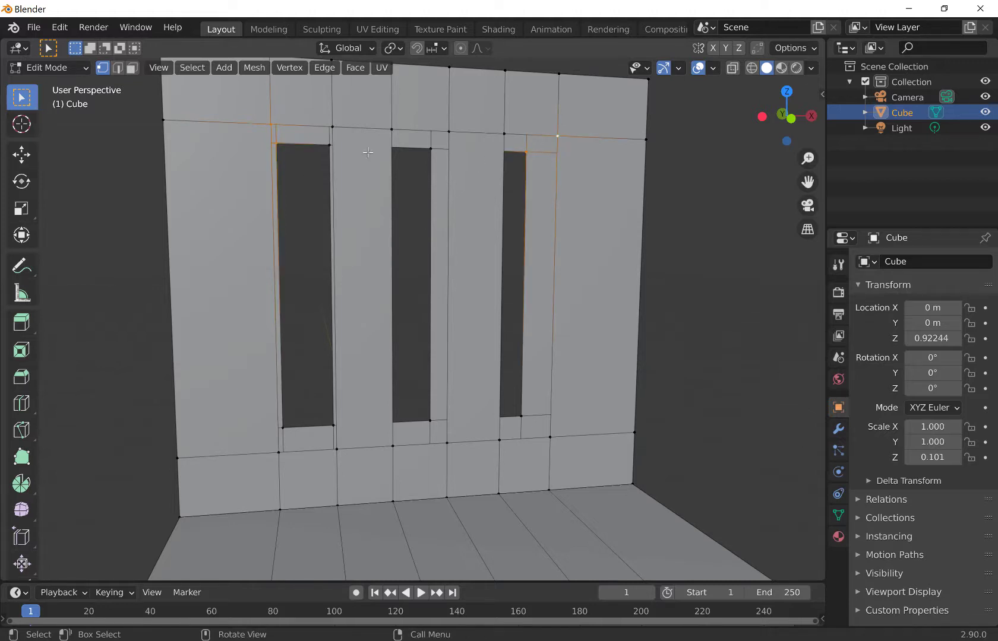
shift+click(432, 148)
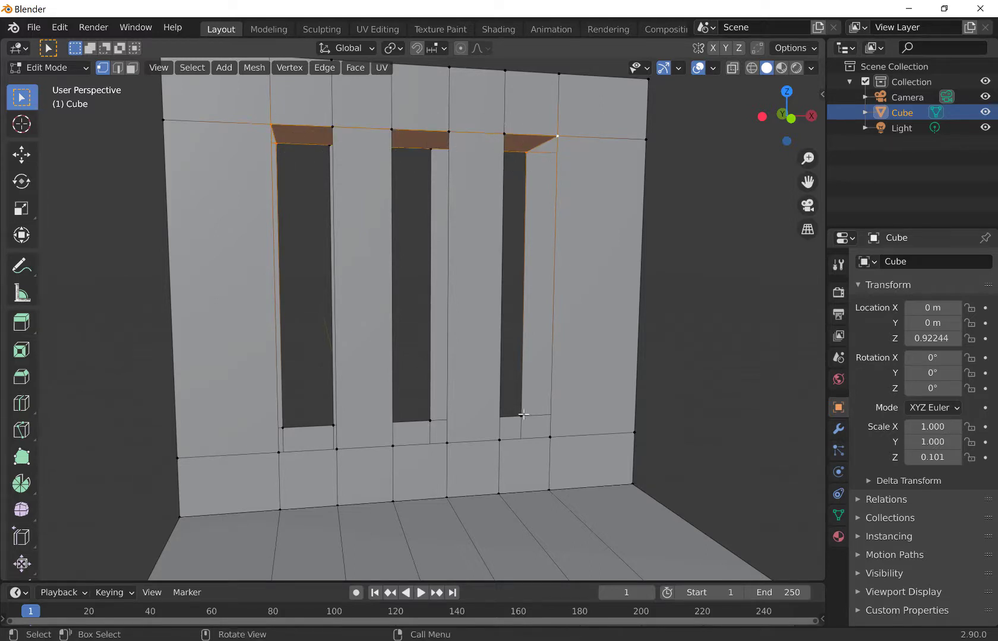
Step: Fill the gap along the bottom of the three backrest slots with one face spanning the outer slots' lower corner vertices
click(561, 436)
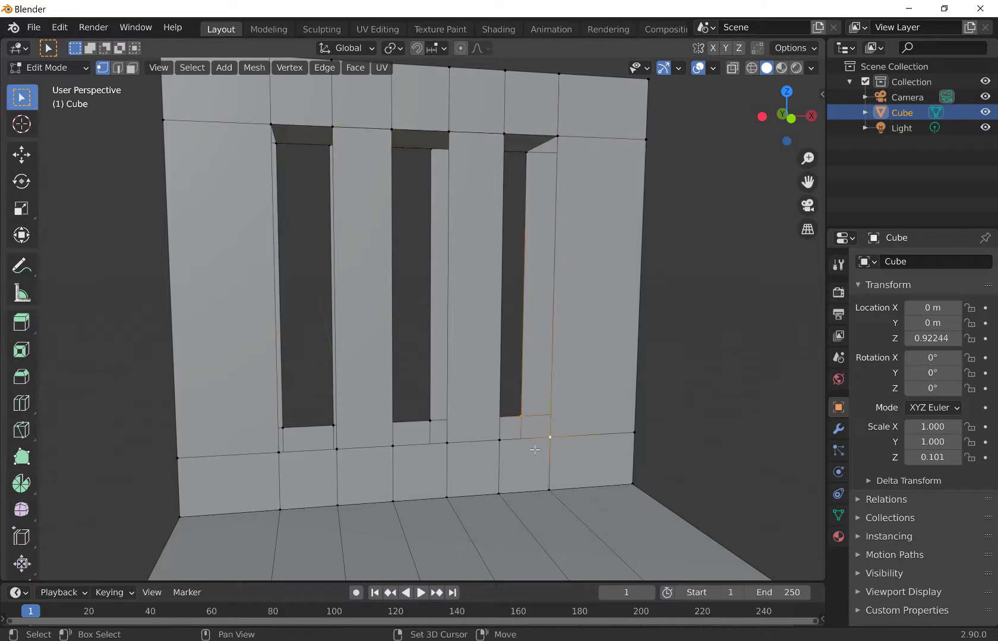
shift+click(280, 447)
shift+click(279, 452)
key(f)
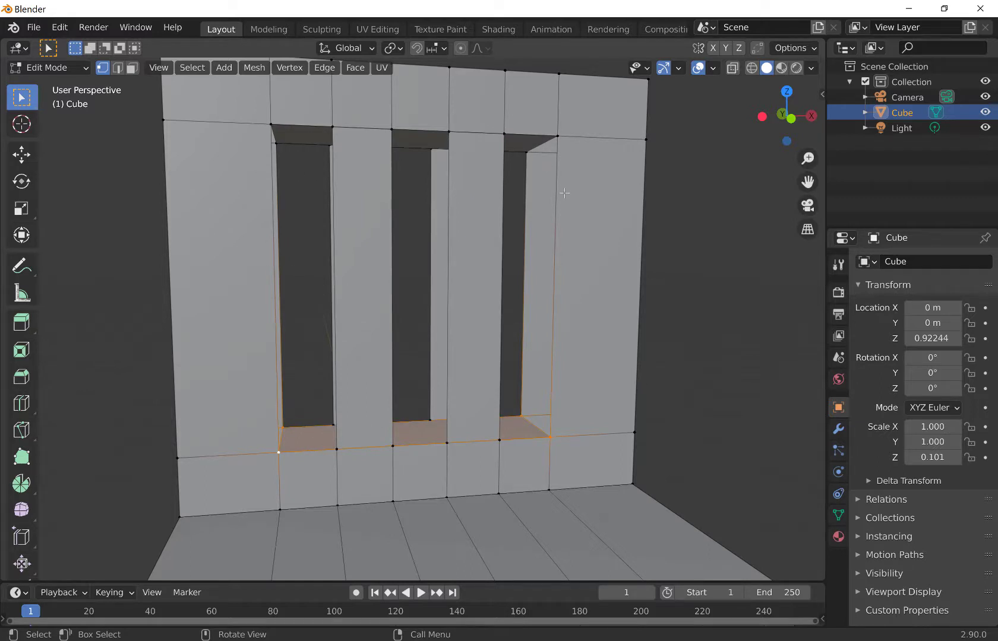
Step: Fill the outer inside wall of the right backrest slot with a face between its four corner vertices
click(526, 153)
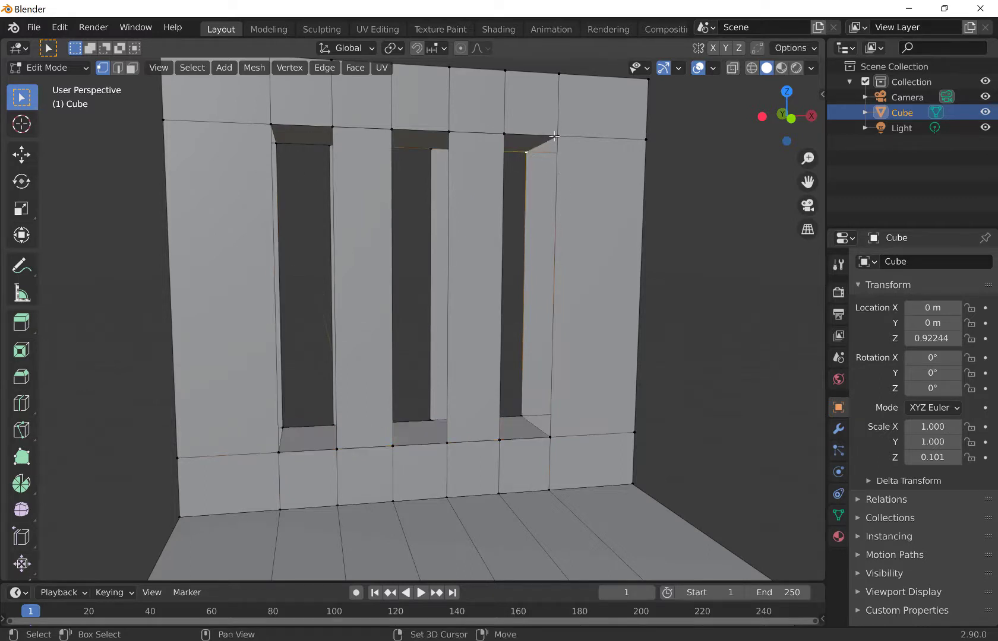
ctrl+click(521, 415)
shift+click(551, 438)
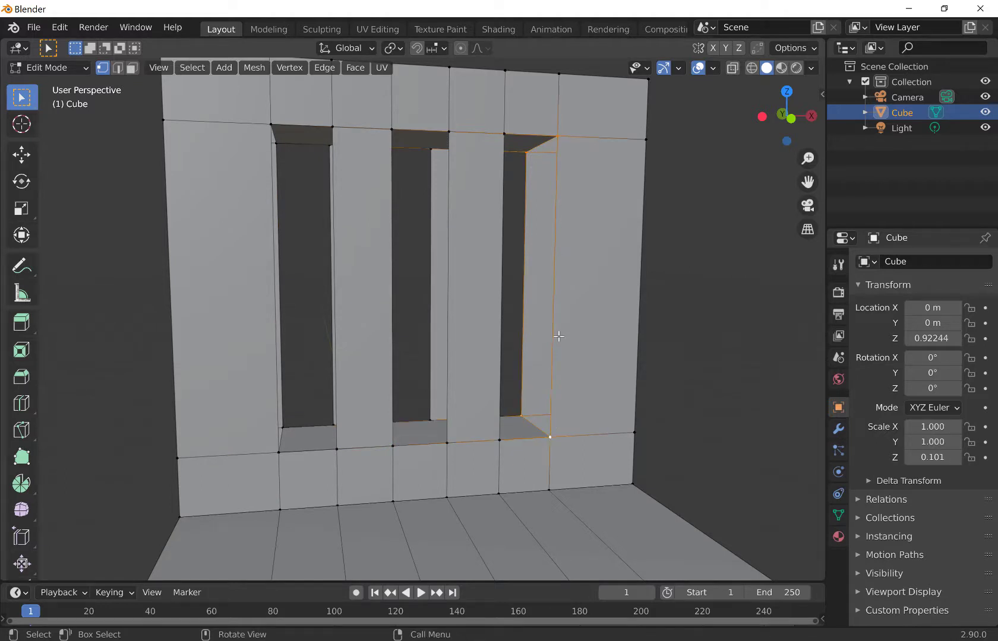
key(f)
Step: Fill the right inside wall of the middle backrest slot with a face between its four corner vertices
click(431, 148)
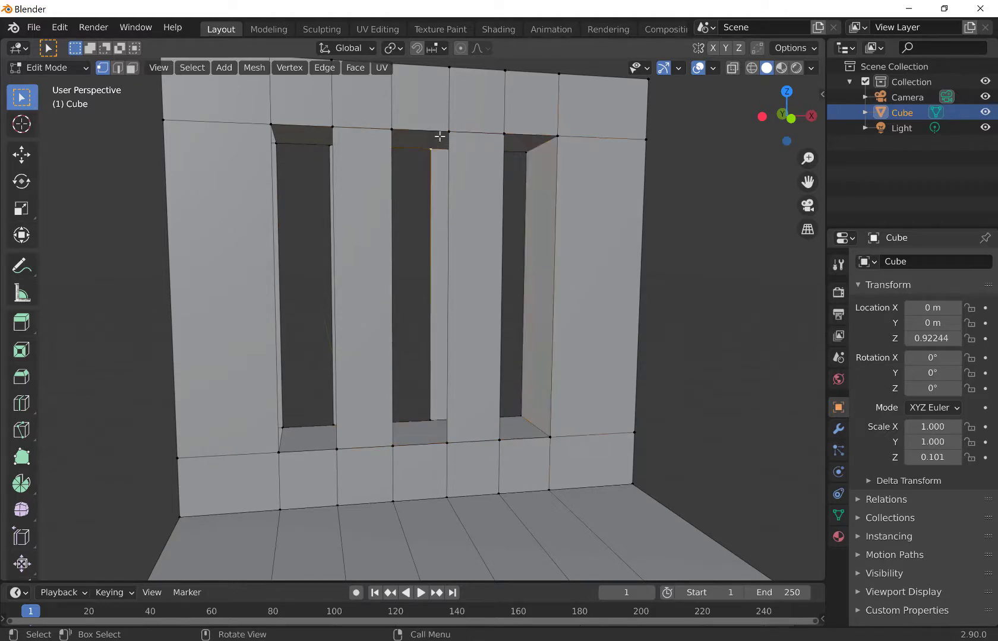
shift+click(448, 131)
shift+click(433, 421)
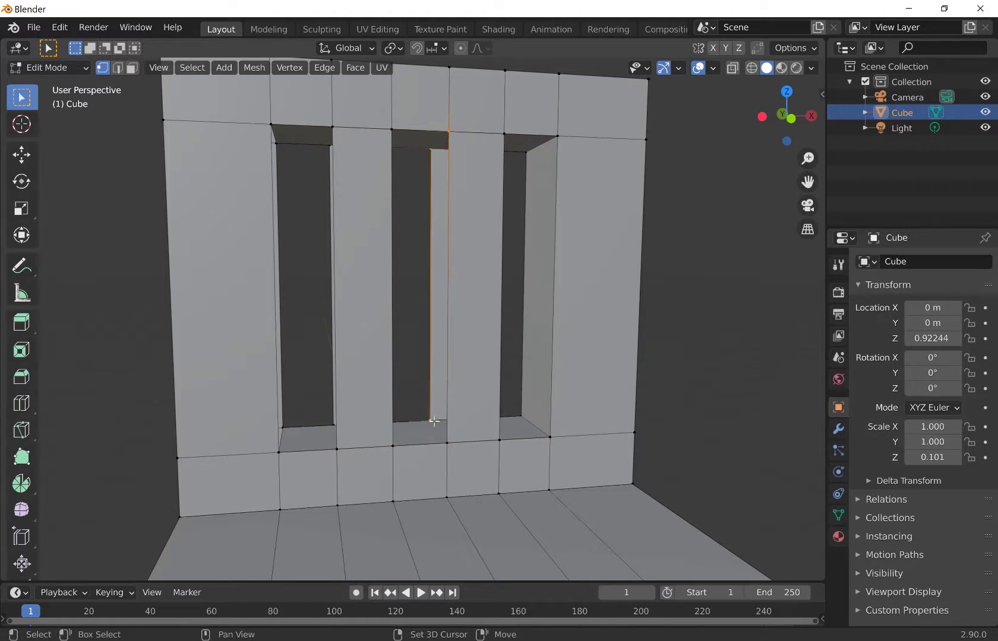
shift+click(446, 443)
key(f)
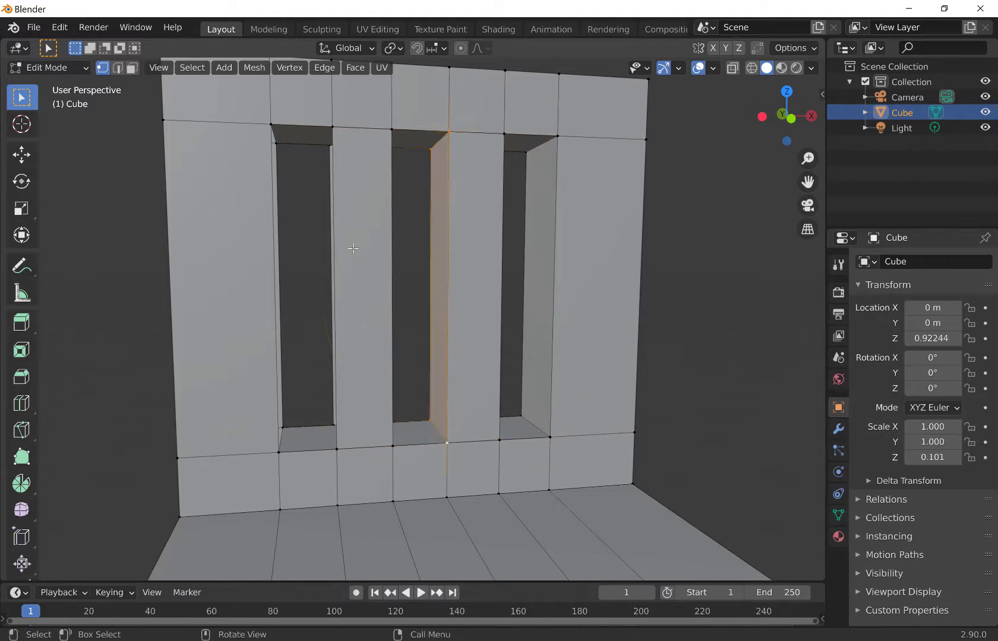
Step: Fill the right inside wall of the left backrest slot with a face between its four corner vertices
shift+click(327, 144)
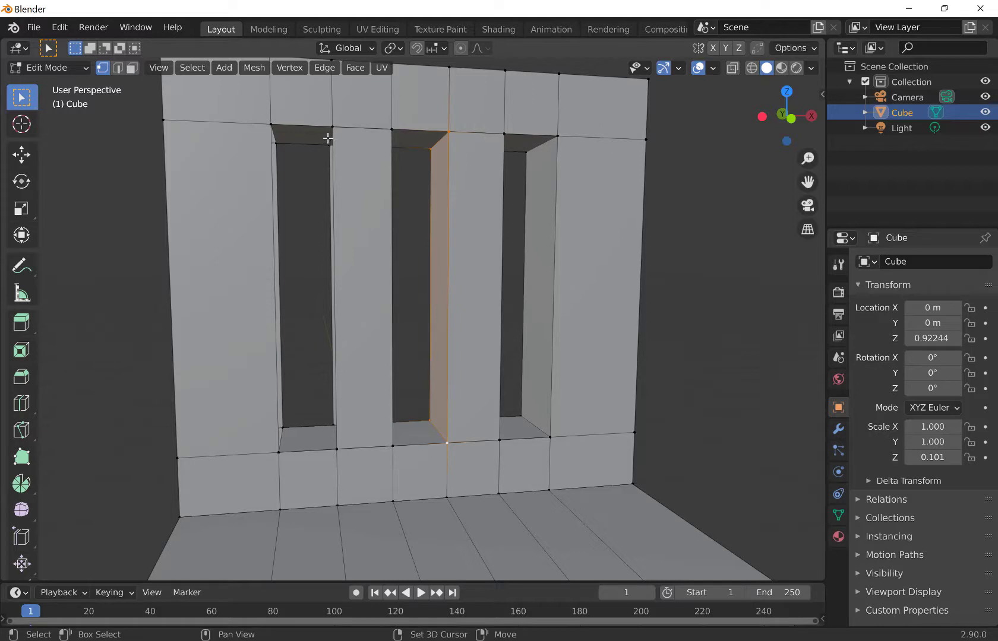
shift+click(330, 126)
shift+click(333, 425)
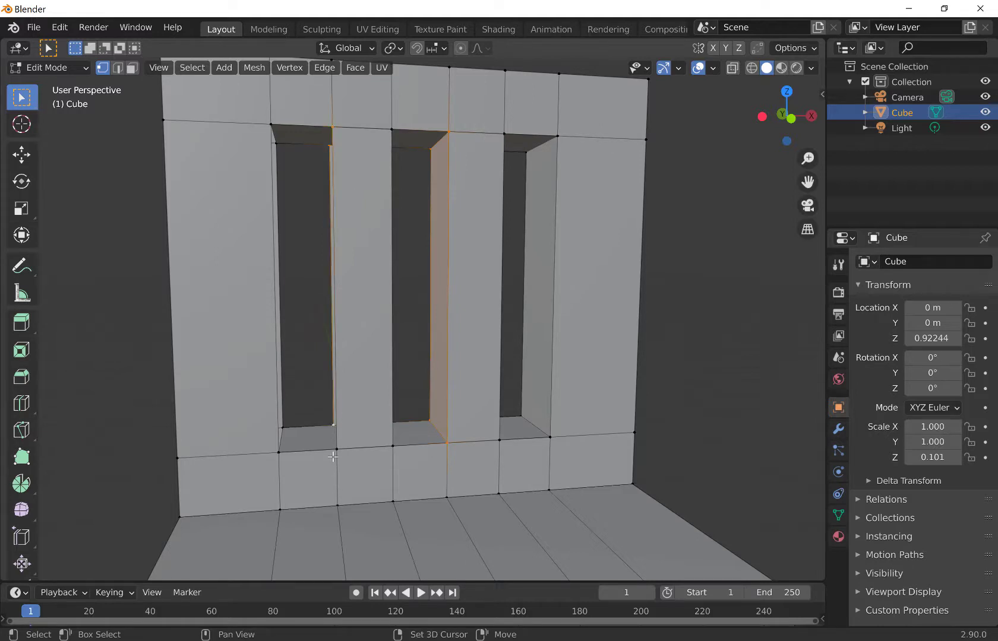
shift+click(337, 449)
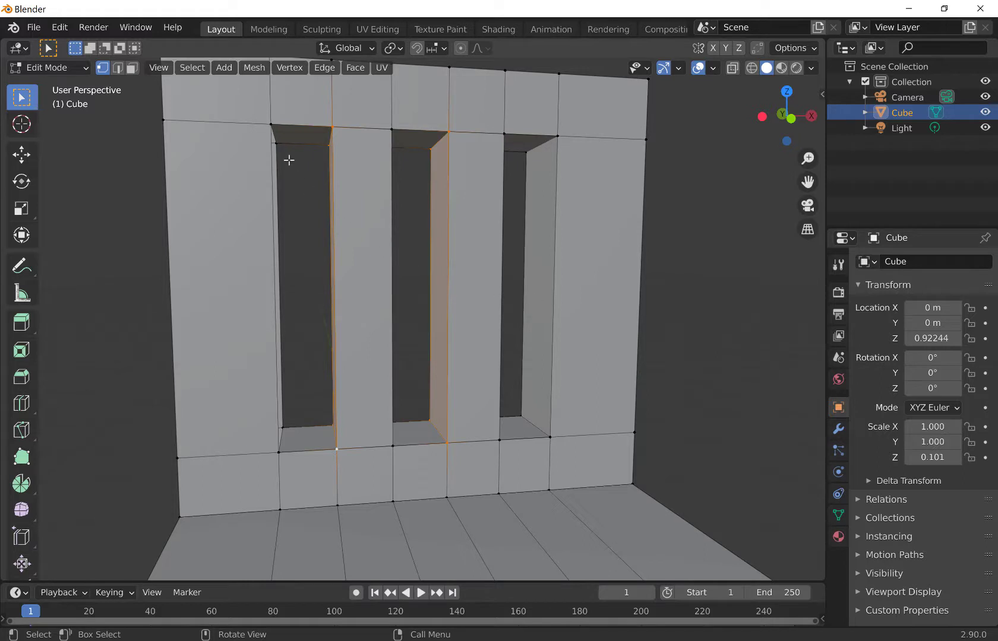
Step: Fill the outer inside wall of the left backrest slot with a face between its four corner vertices
click(272, 127)
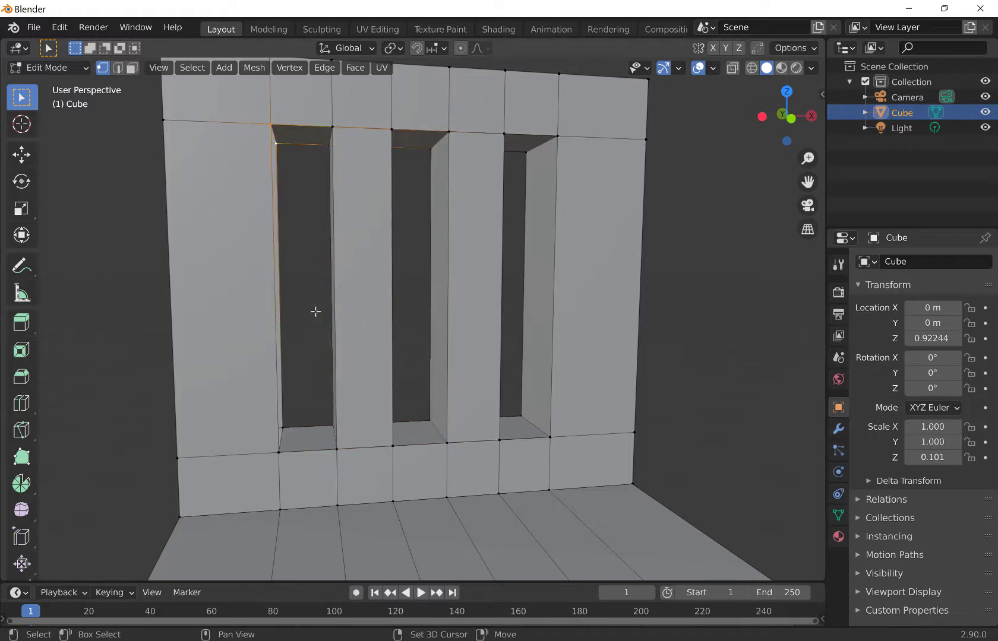
shift+click(279, 453)
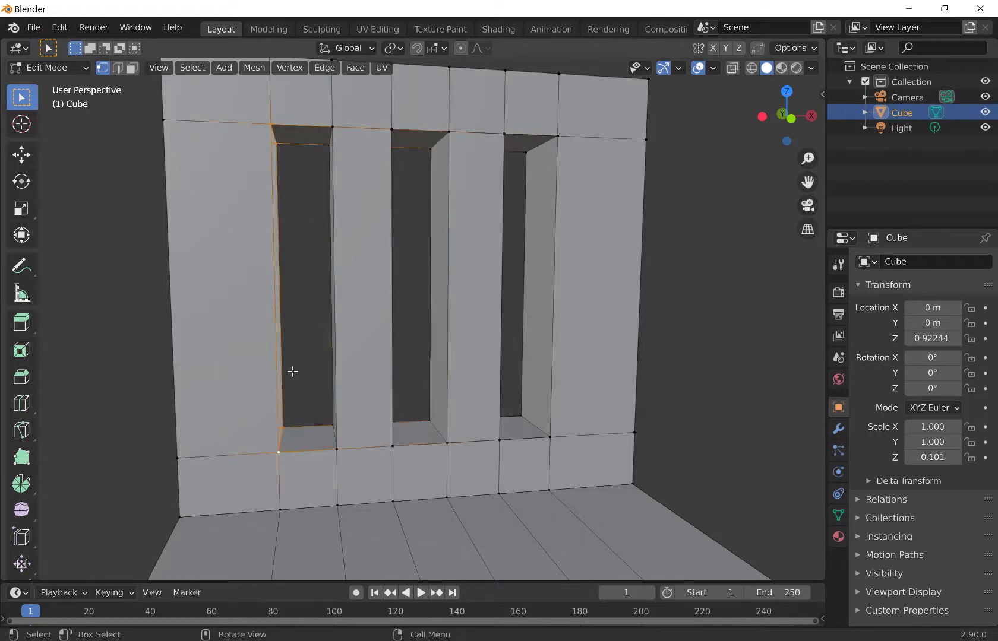
key(f)
Step: Fill the left inside wall of the middle backrest slot with a face between its four corner vertices
middle_drag(466, 287, 407, 288)
click(443, 137)
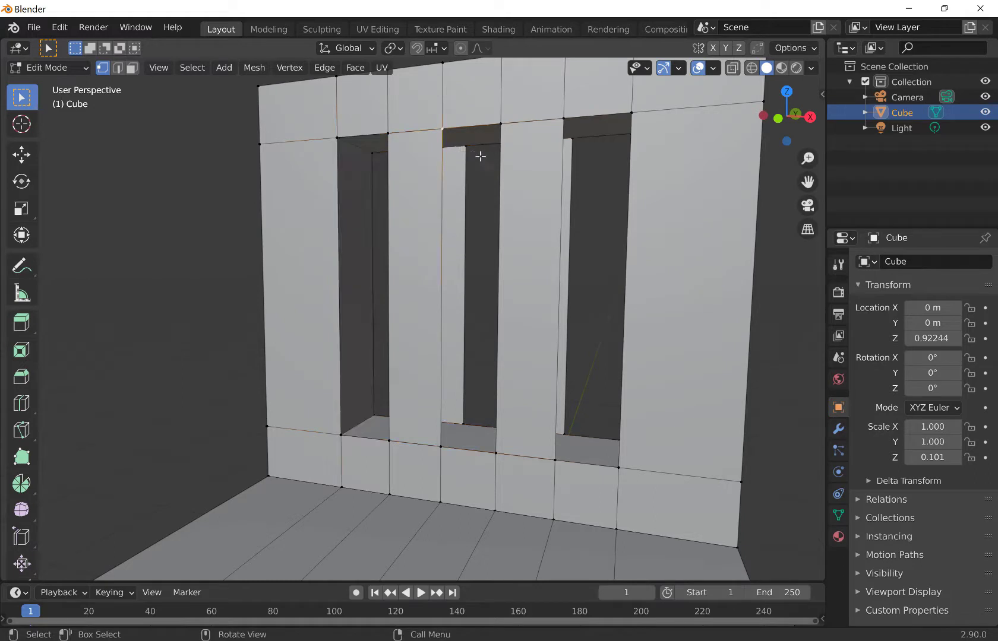
shift+click(468, 150)
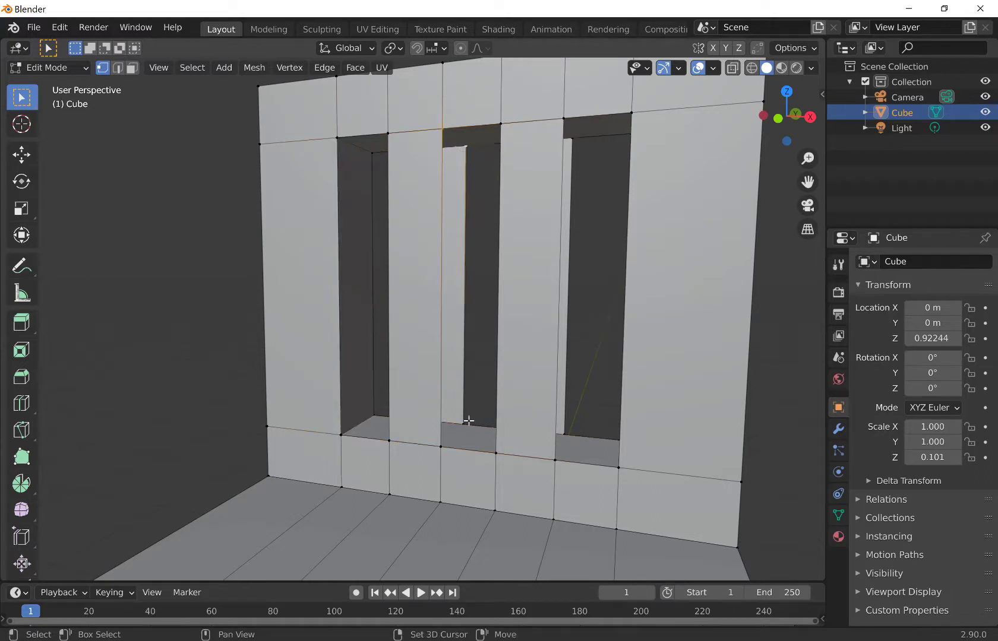
shift+click(466, 420)
shift+click(438, 446)
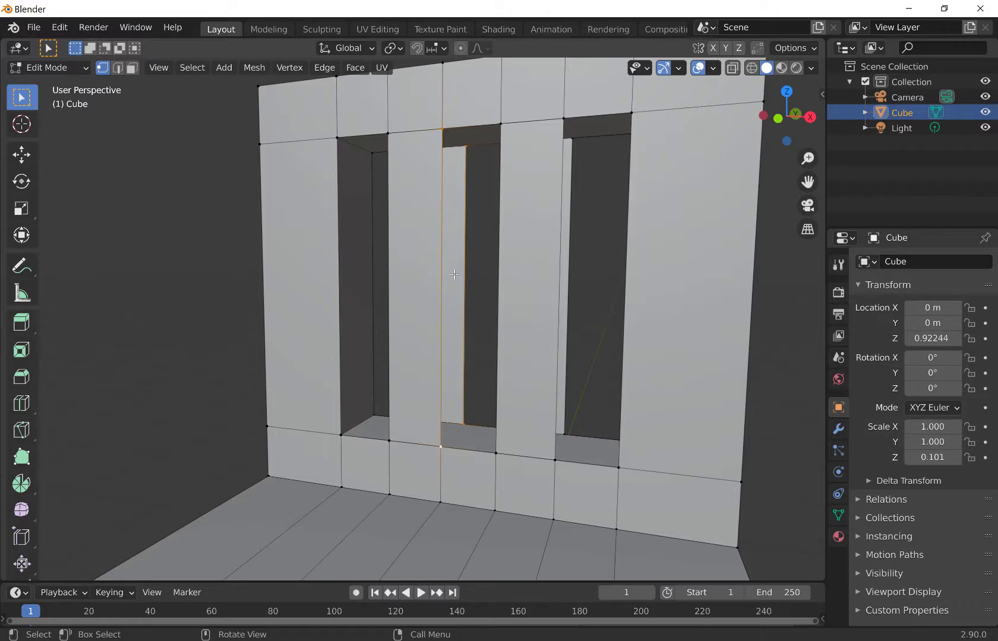
key(f)
Step: Fill the left inside wall of the right backrest slot with a face between its four corner vertices
click(573, 137)
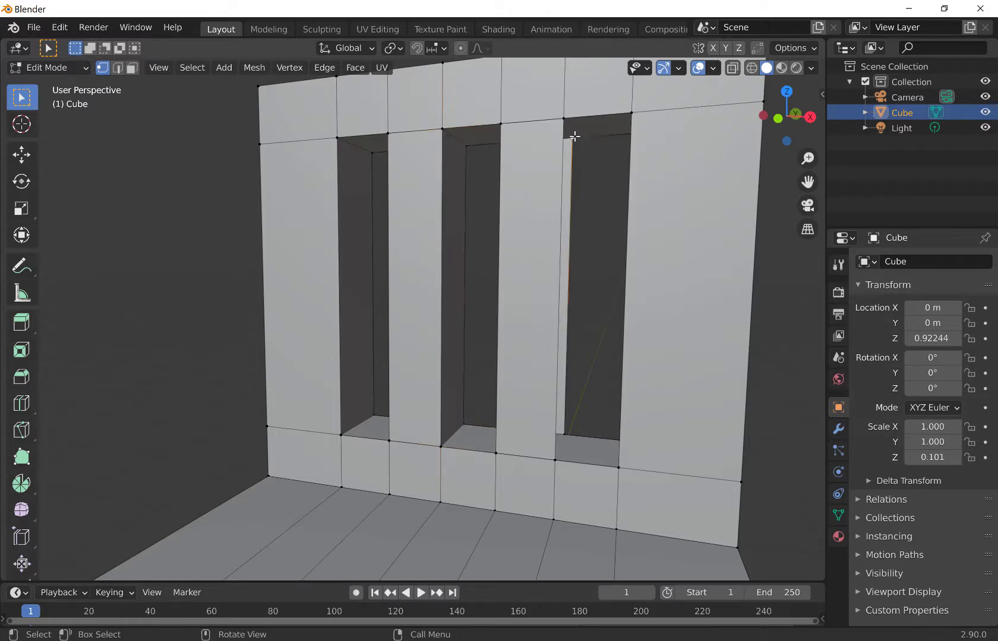
shift+click(564, 433)
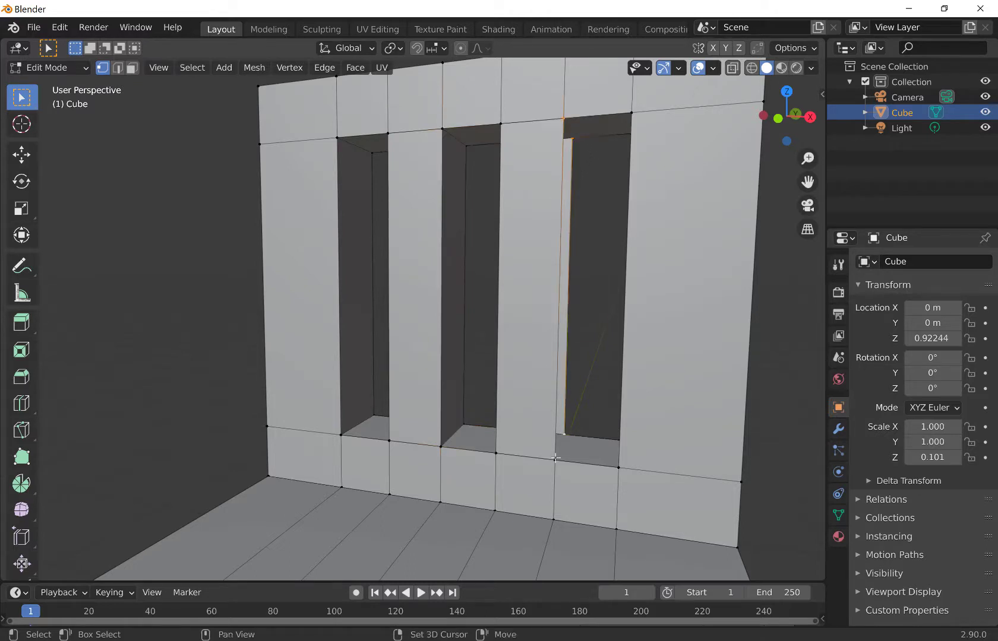
shift+click(556, 458)
key(f)
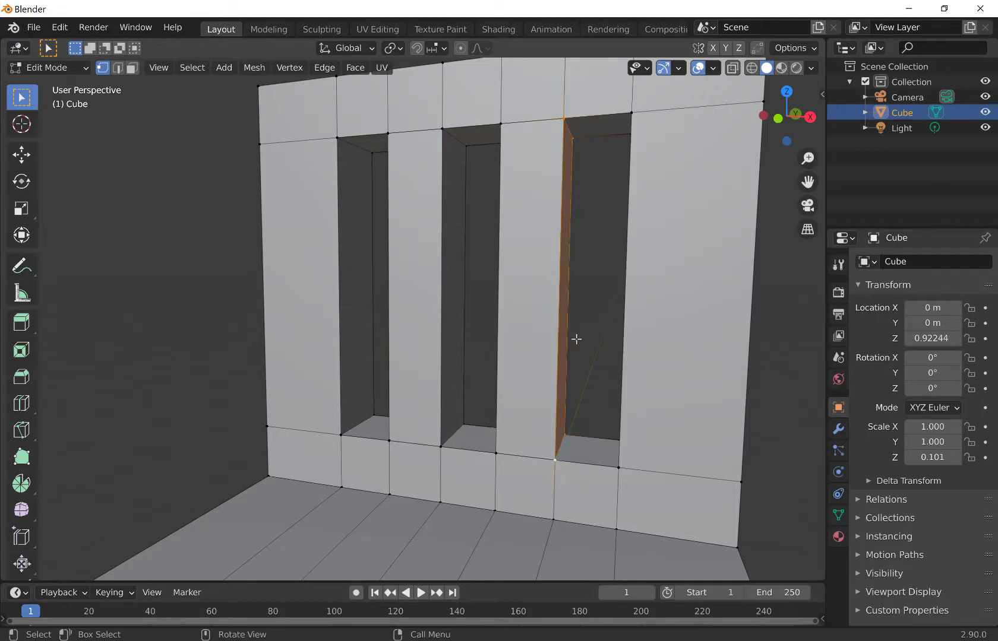
Step: Taper the front left chair leg by scaling its bottom face to 0.5 in face selection mode
middle_drag(576, 339, 819, 319)
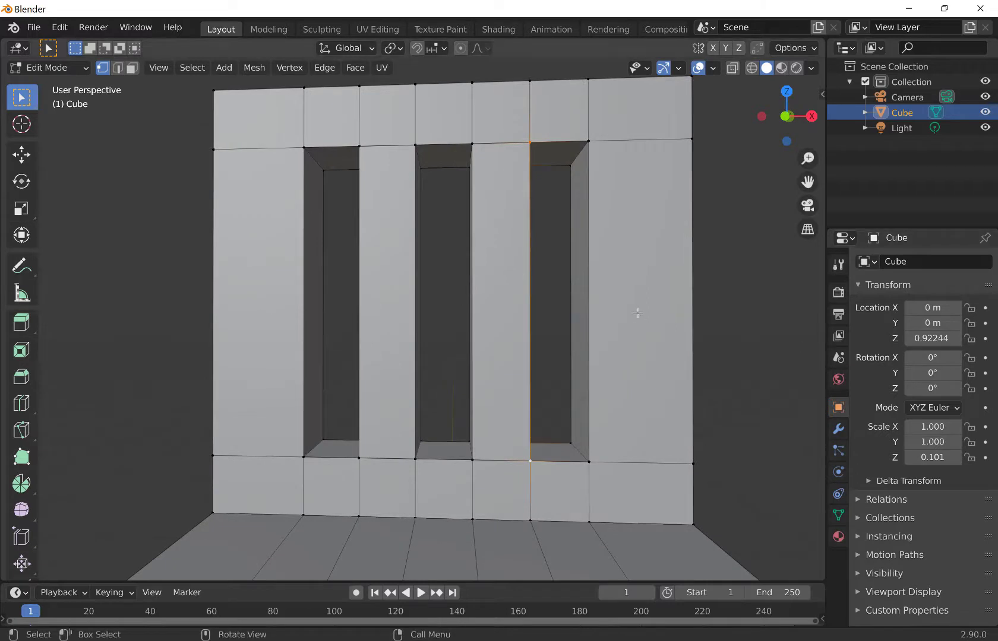
middle_drag(637, 312, 602, 309)
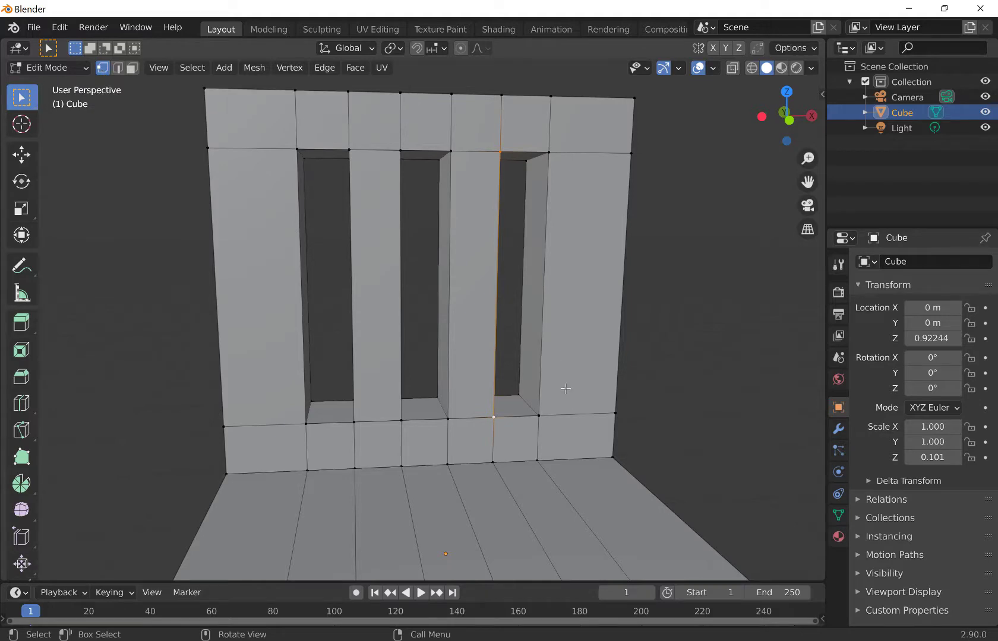
middle_drag(552, 428, 530, 286)
scroll(531, 286, down, 8)
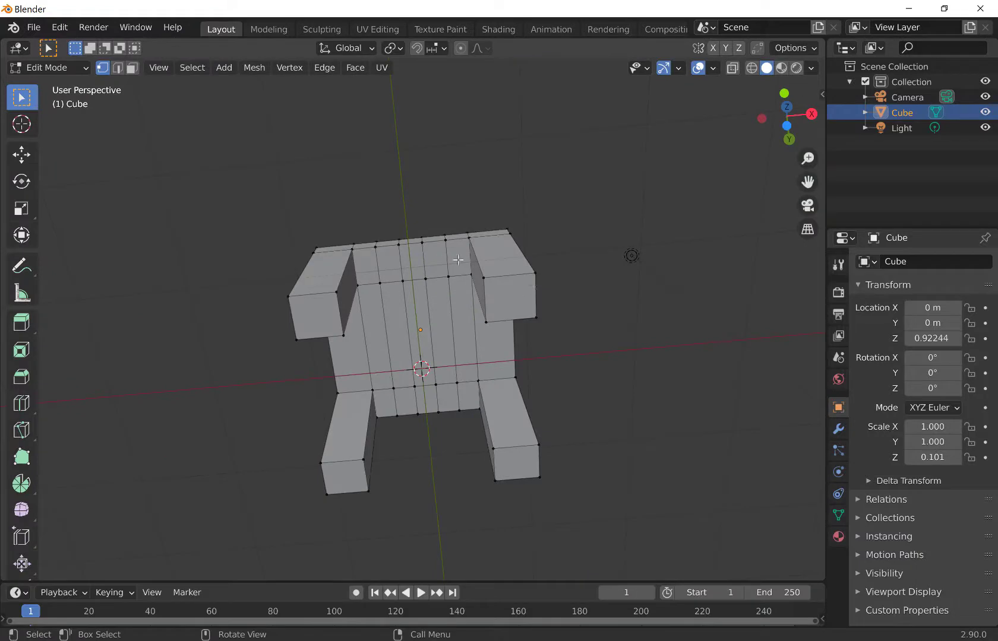
click(132, 69)
click(314, 316)
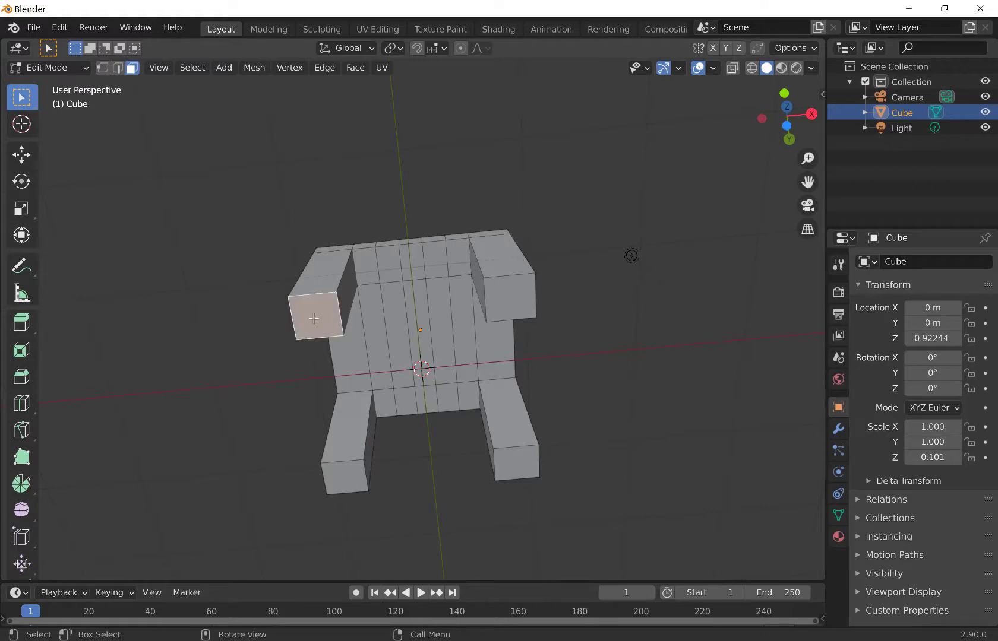
text(s)
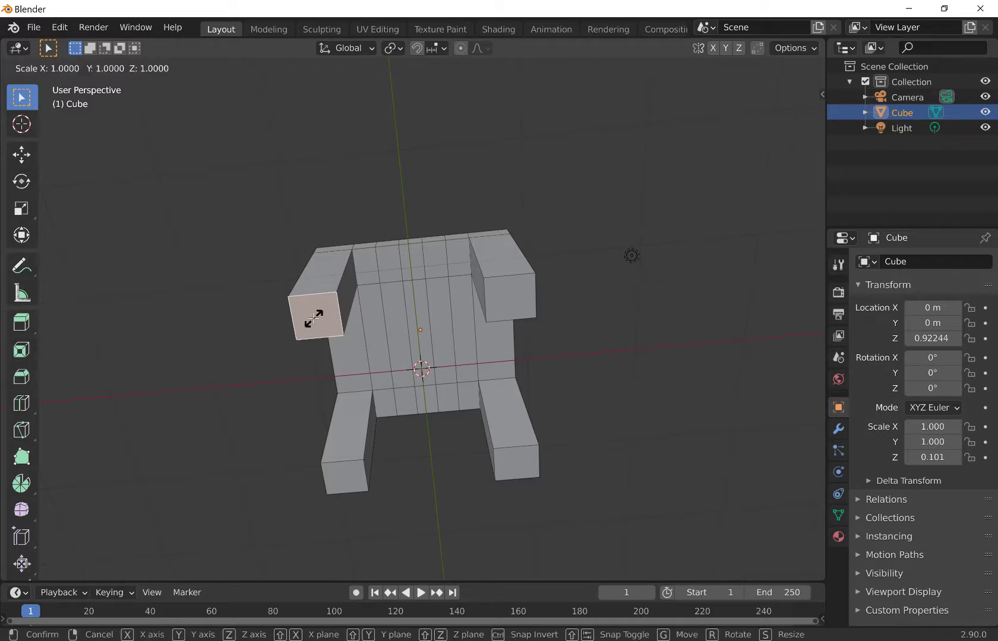
text(.5)
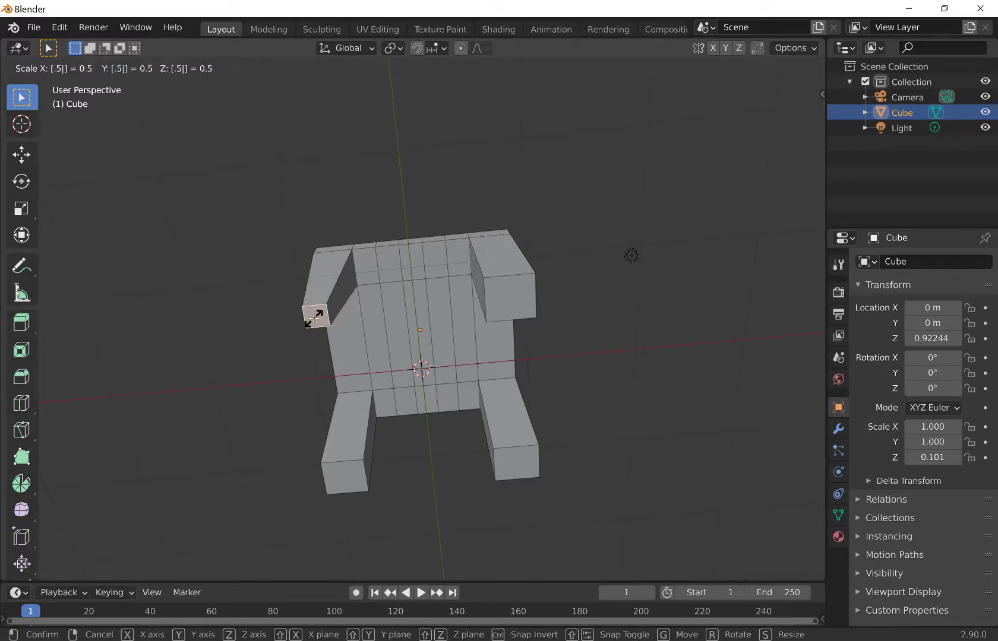
key(Return)
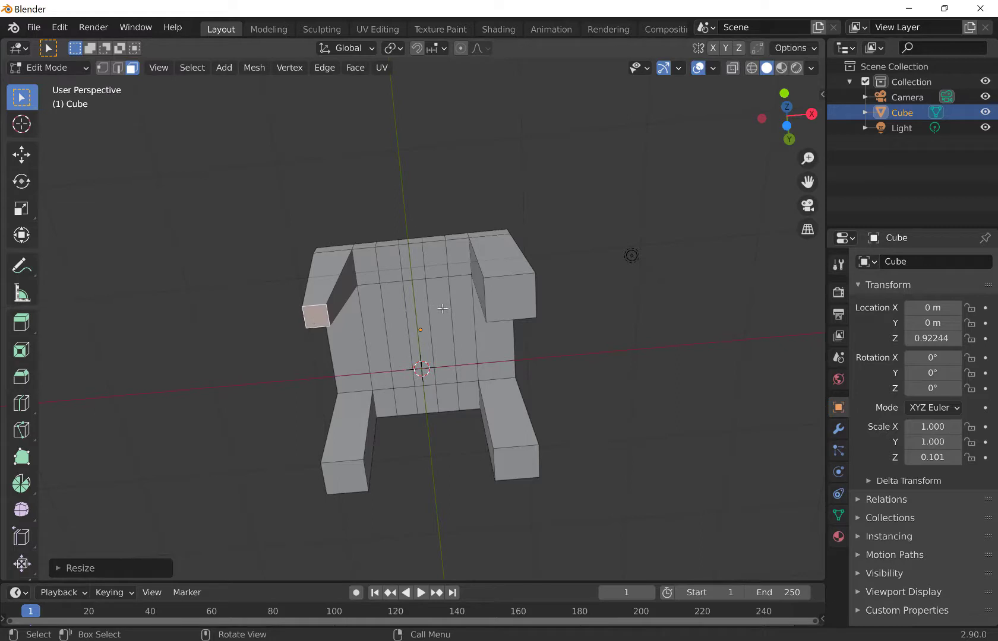
Step: Taper the front right chair leg by scaling its bottom face to 0.5
click(508, 297)
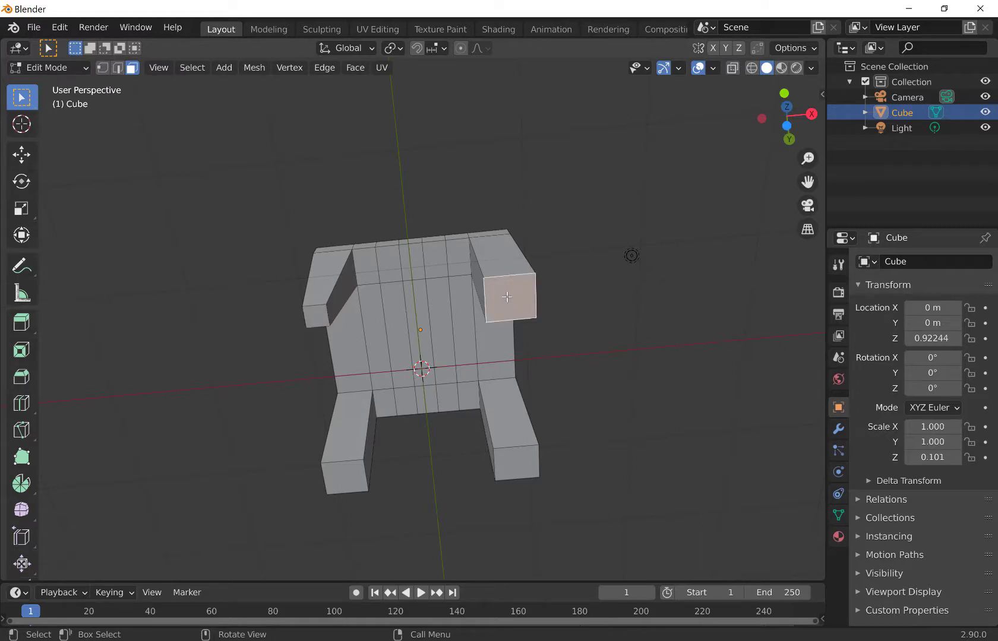
text(s)
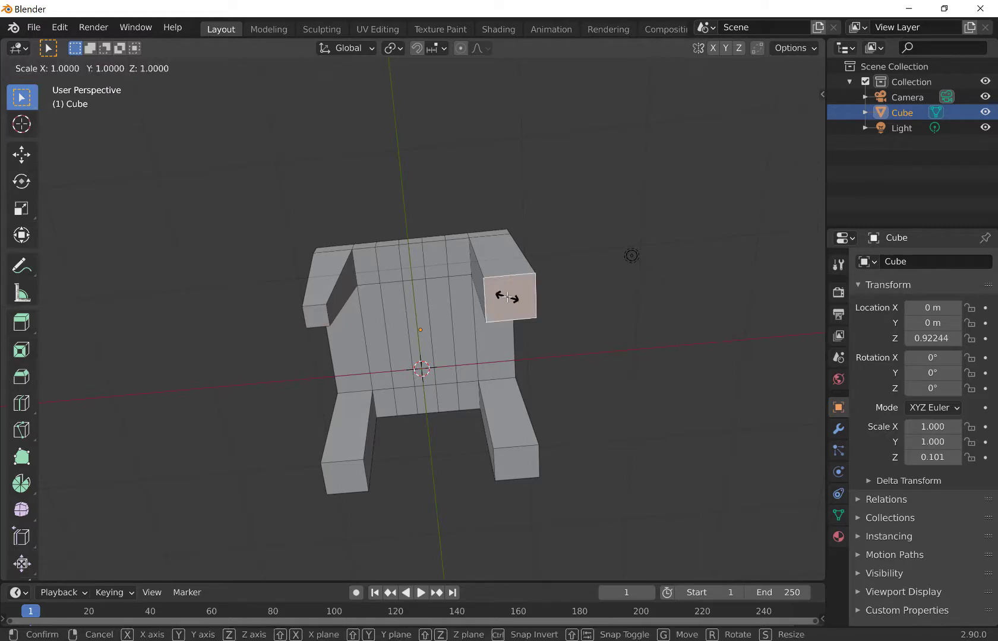
text(.5)
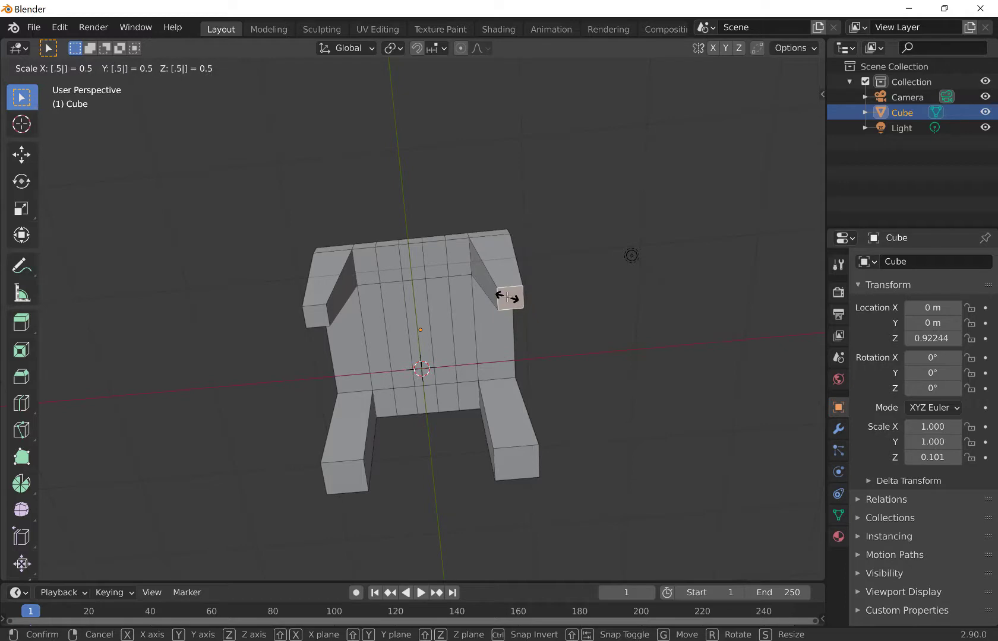
key(Return)
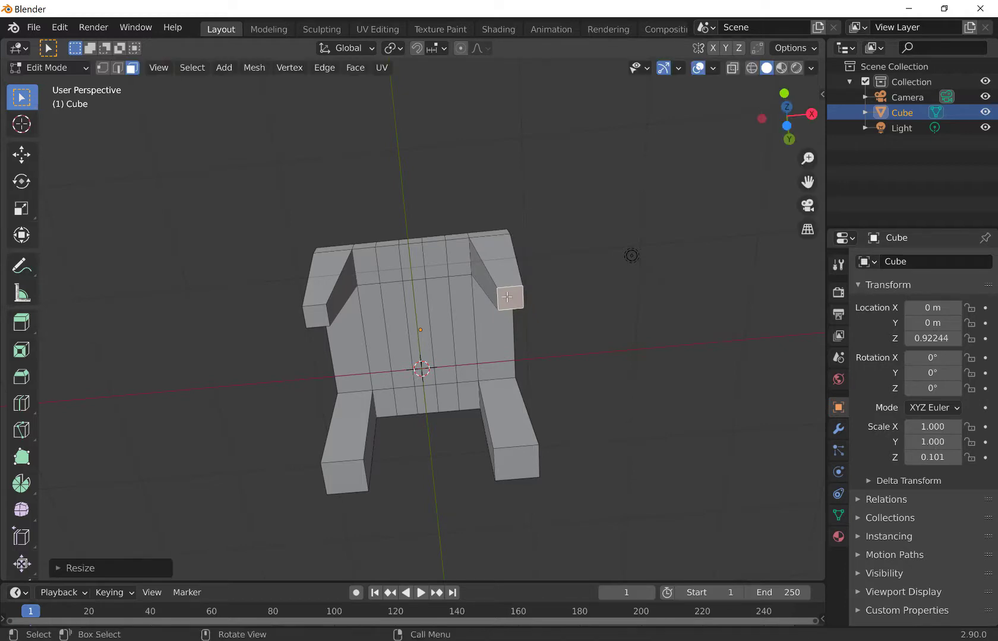
Step: Taper both rear chair legs by scaling the bottom face of each one to 0.5
click(352, 476)
text(s.5)
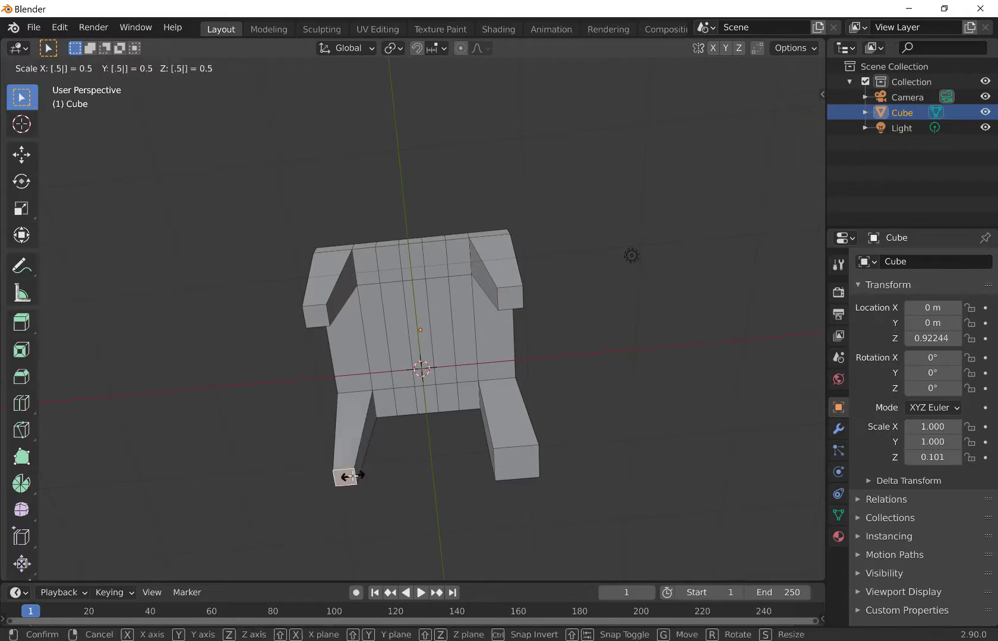
key(Return)
click(512, 460)
text(s)
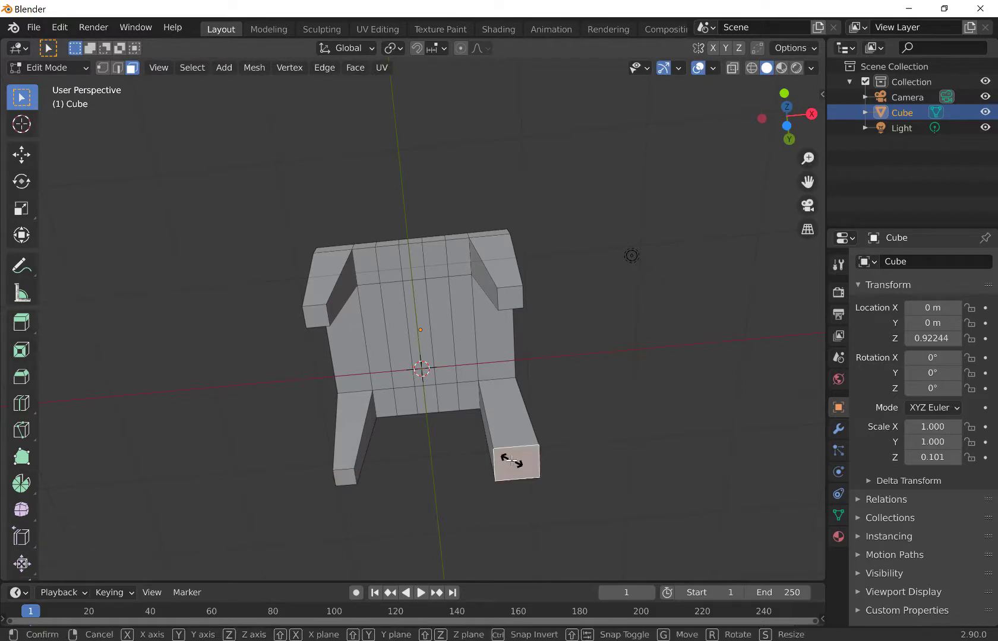
text(.5)
key(Return)
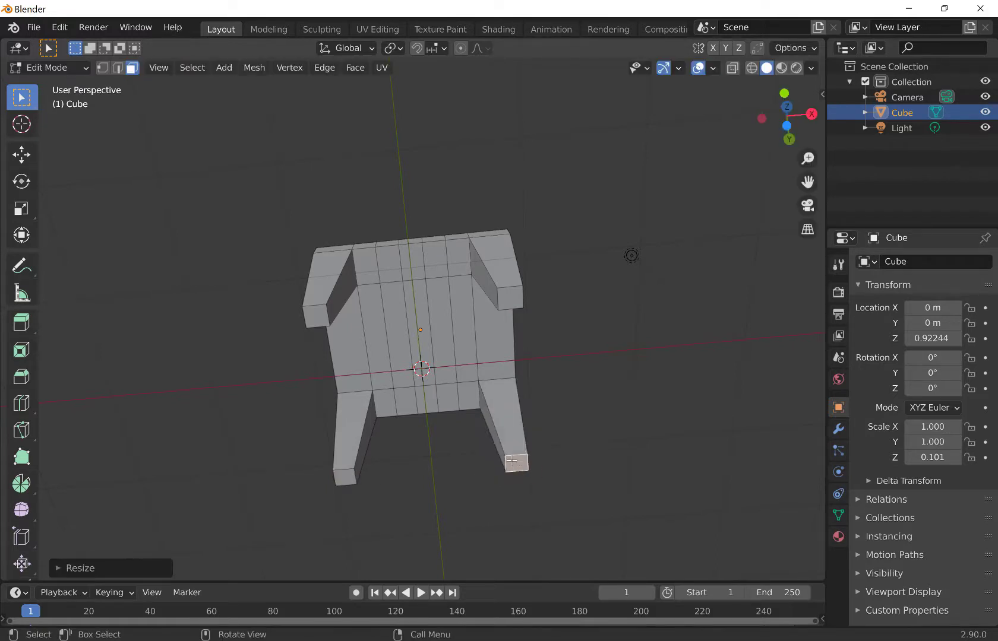
Step: Extrude the top faces at both outer ends of the backrest upward by about 0.14 m, and clear the selection
middle_drag(635, 315, 644, 435)
middle_drag(657, 379, 696, 374)
middle_drag(588, 274, 485, 333)
scroll(485, 333, up, 1)
shift+middle_drag(463, 256, 455, 361)
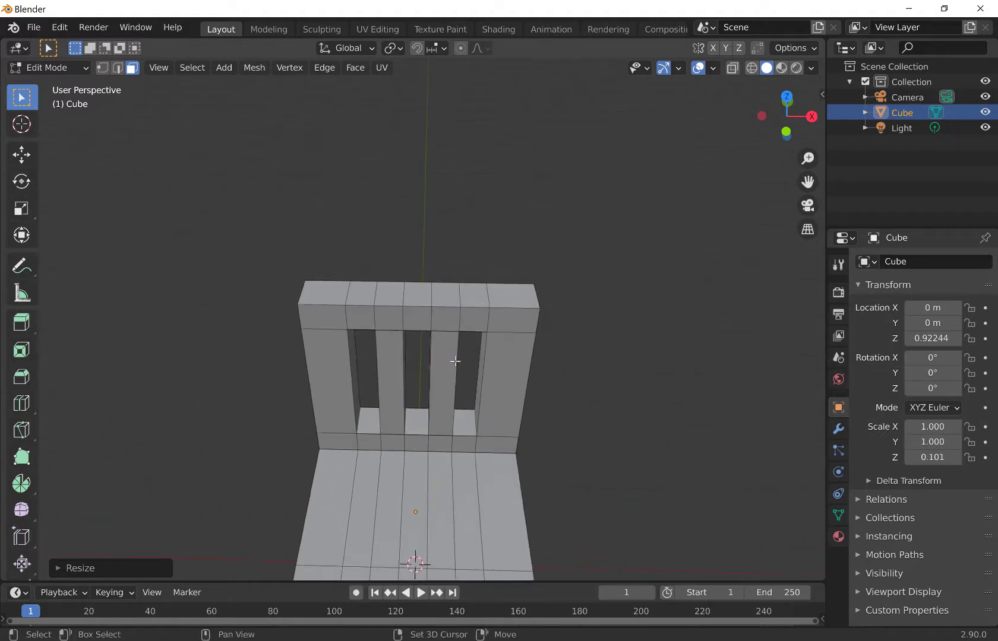
click(324, 293)
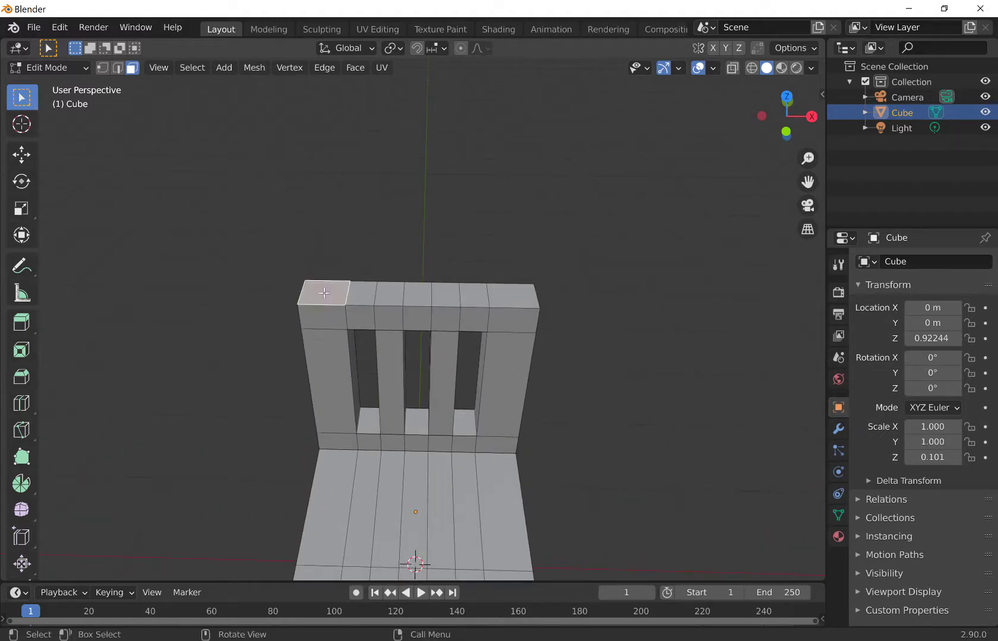
shift+click(516, 298)
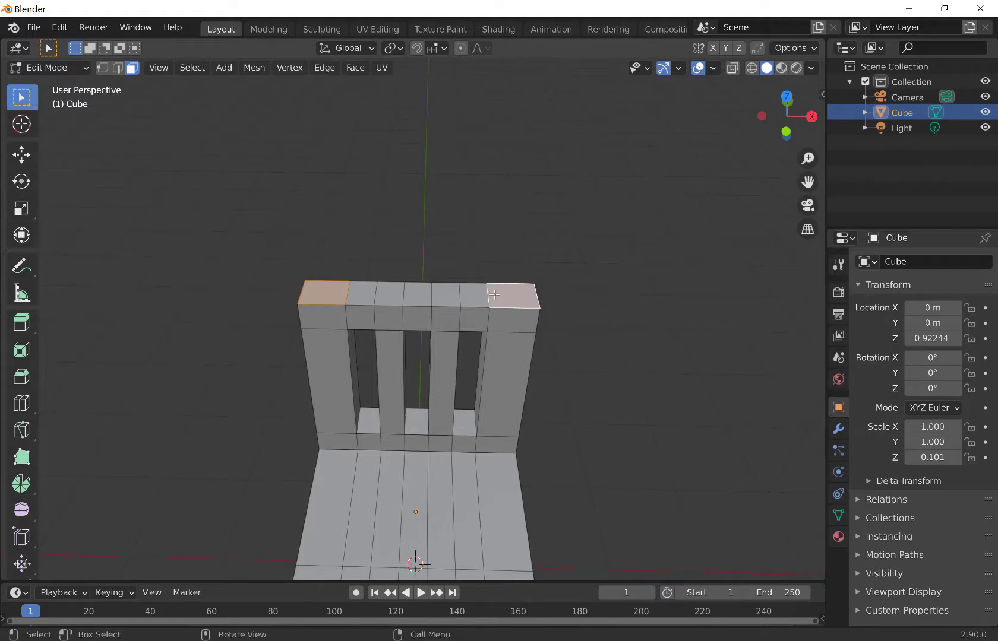
key(e)
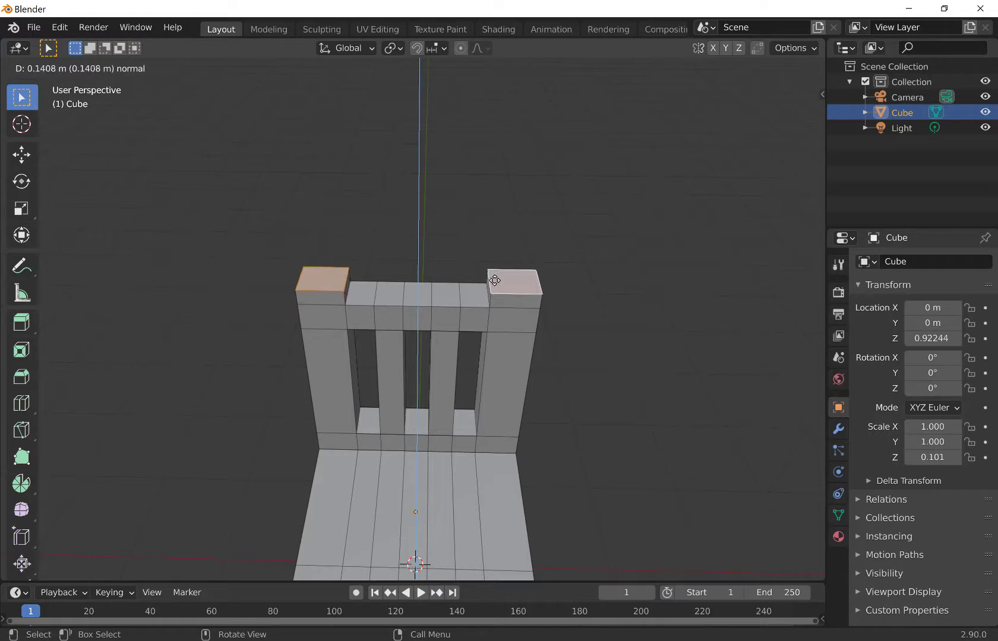
click(495, 281)
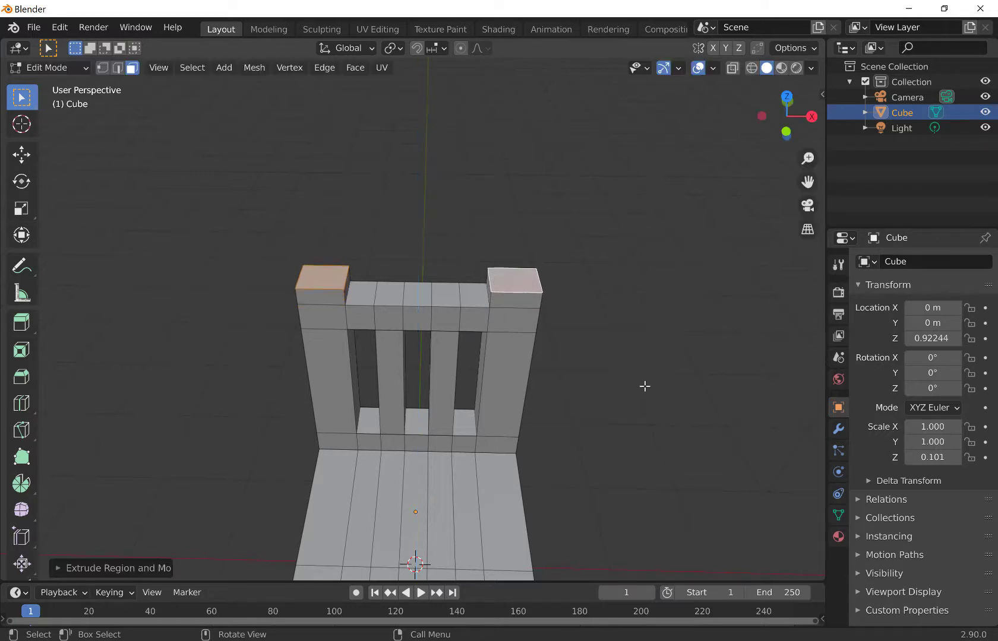
click(650, 395)
Step: Switch the finished chair mesh from Edit Mode back to Object Mode
middle_drag(651, 394, 662, 350)
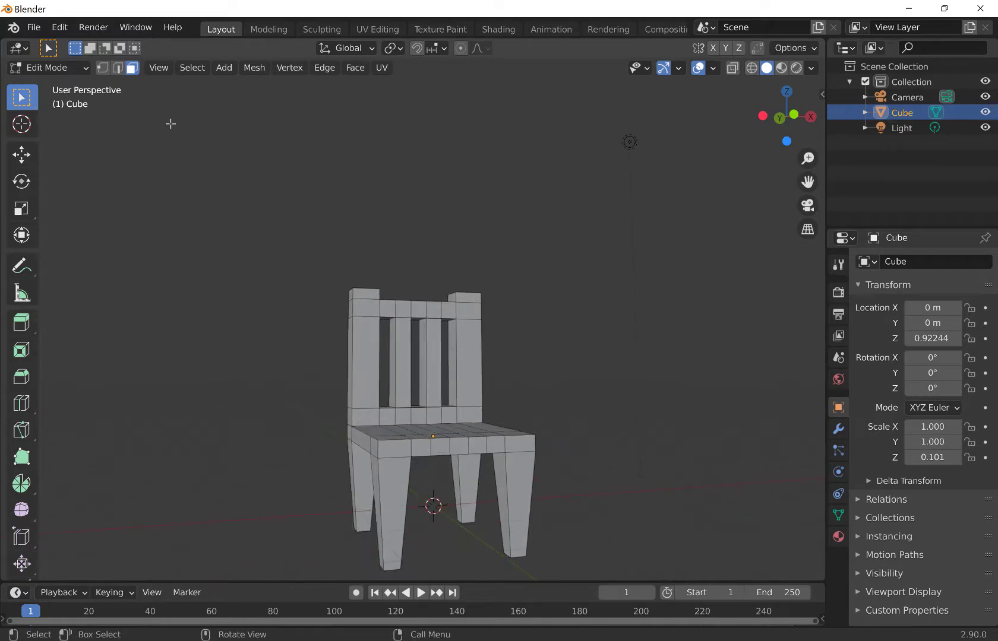
click(67, 70)
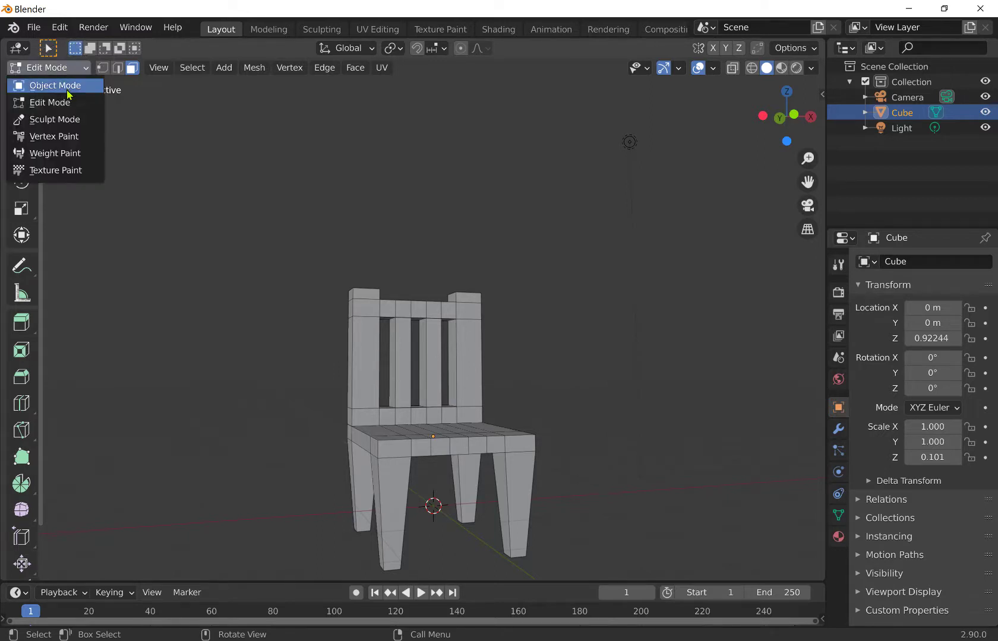
click(63, 88)
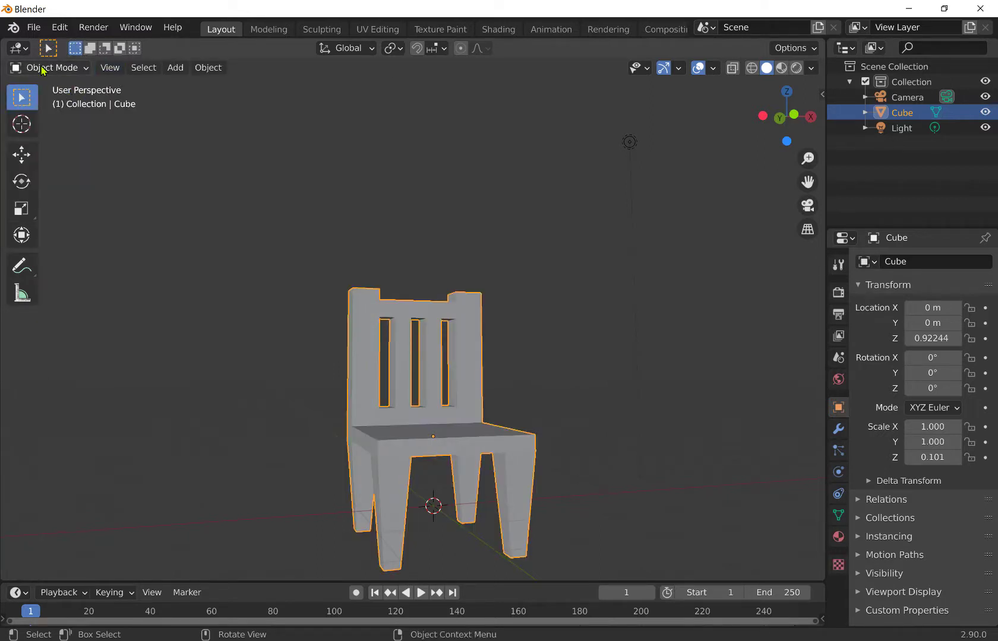
key(Tab)
key(Tab)
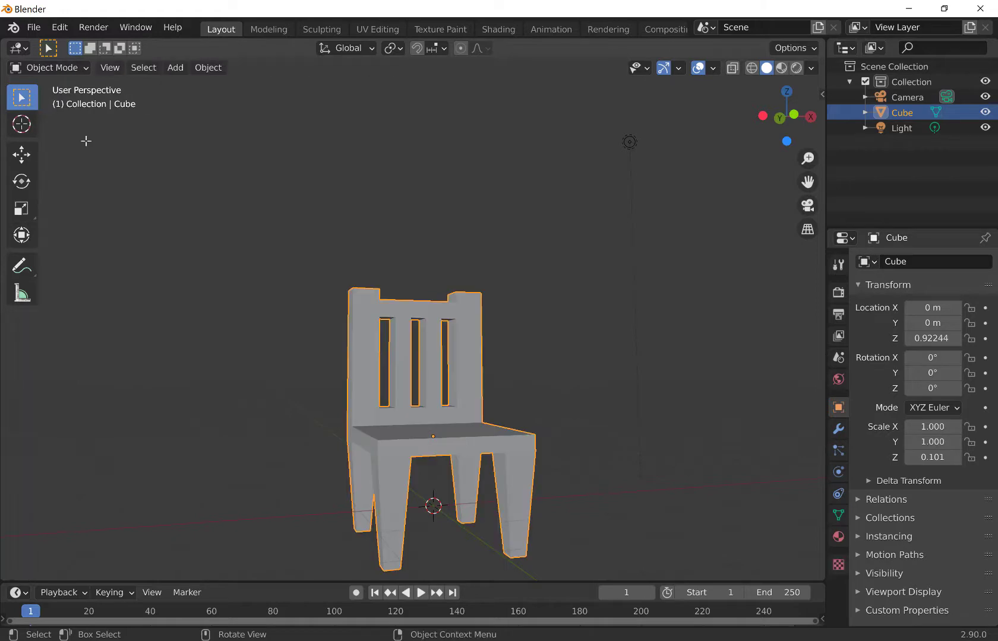
key(Tab)
key(Tab)
key(Tab)
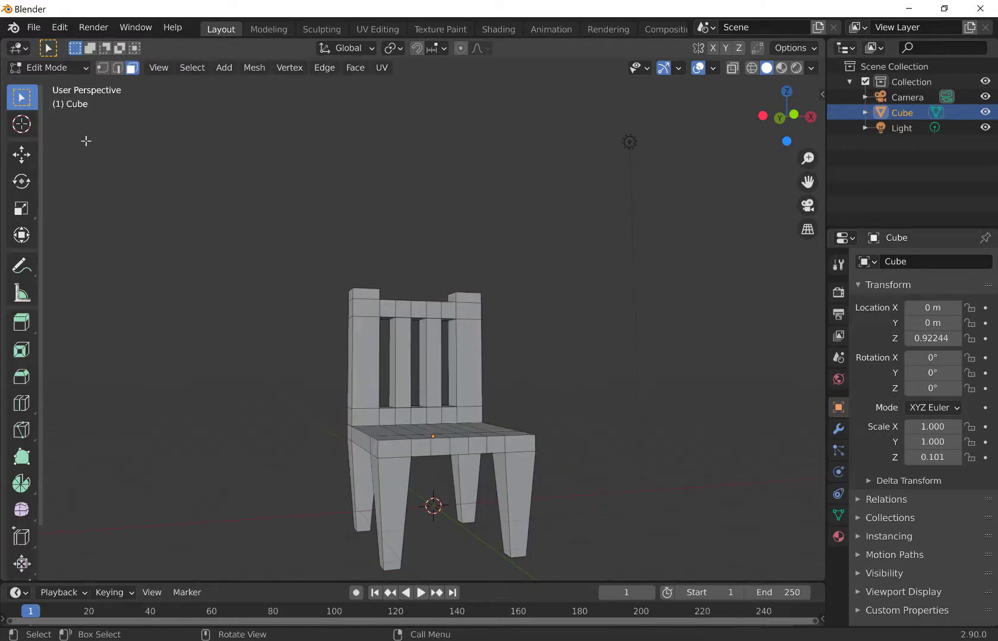
key(Tab)
key(Tab)
key(Tab)
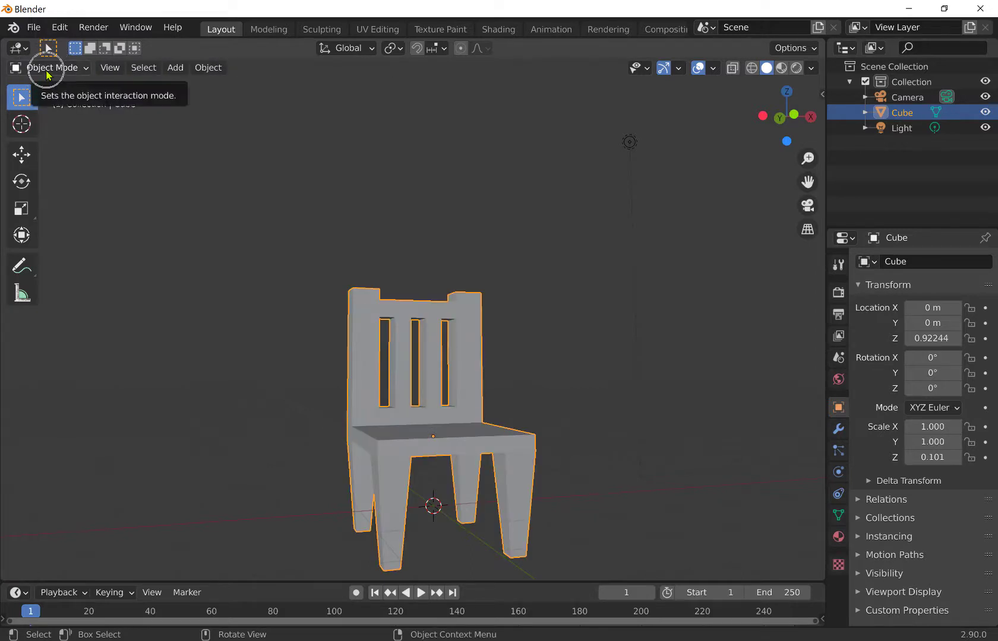
Step: Place the 3D cursor at the middle of the chair seat and add a cube mesh there
middle_drag(565, 363, 528, 403)
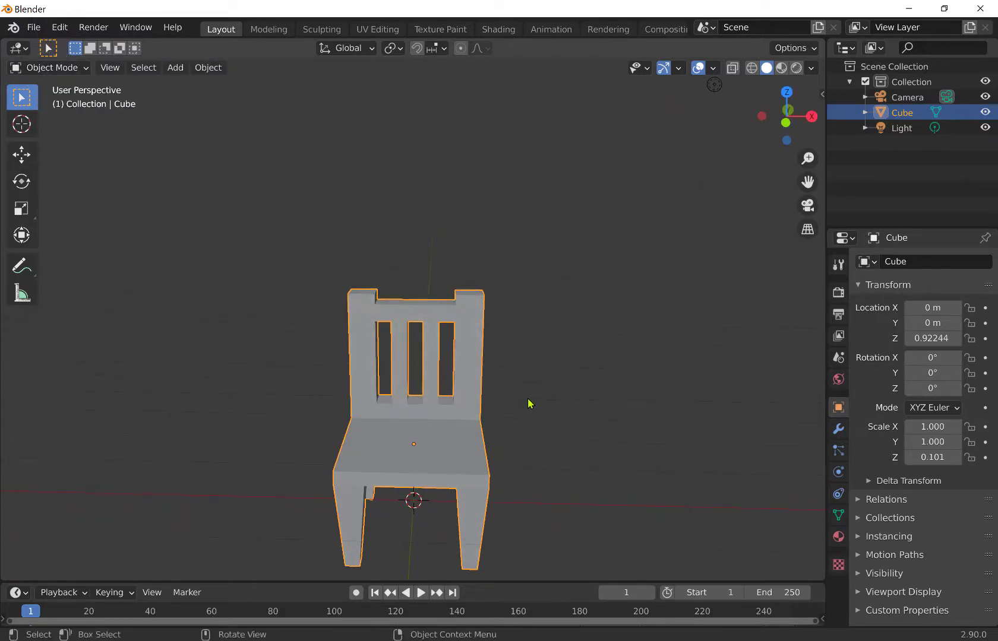
shift+right_click(412, 441)
shift+middle_drag(617, 410, 613, 362)
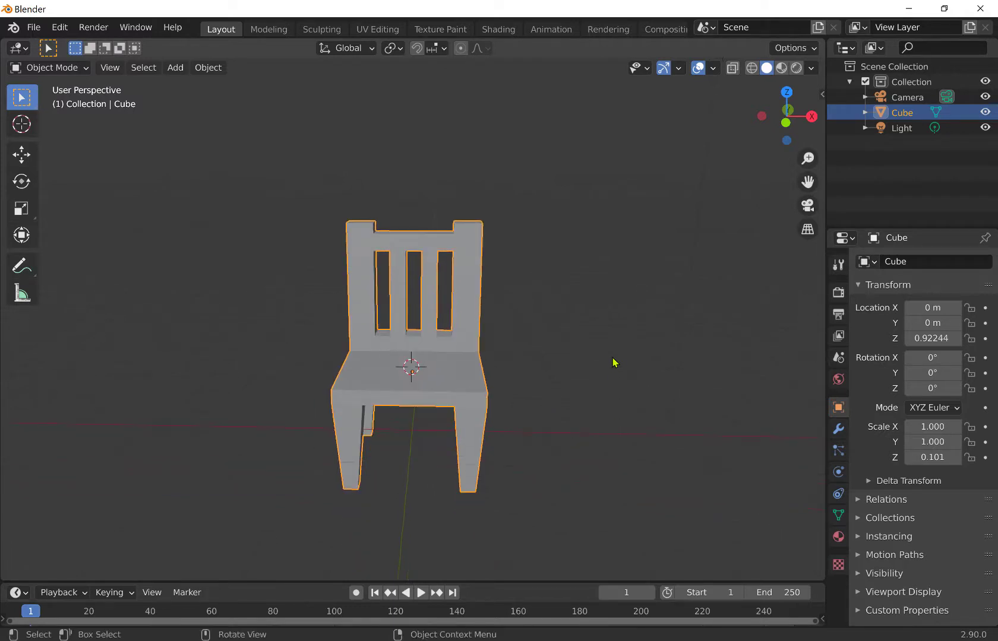
scroll(613, 363, up, 4)
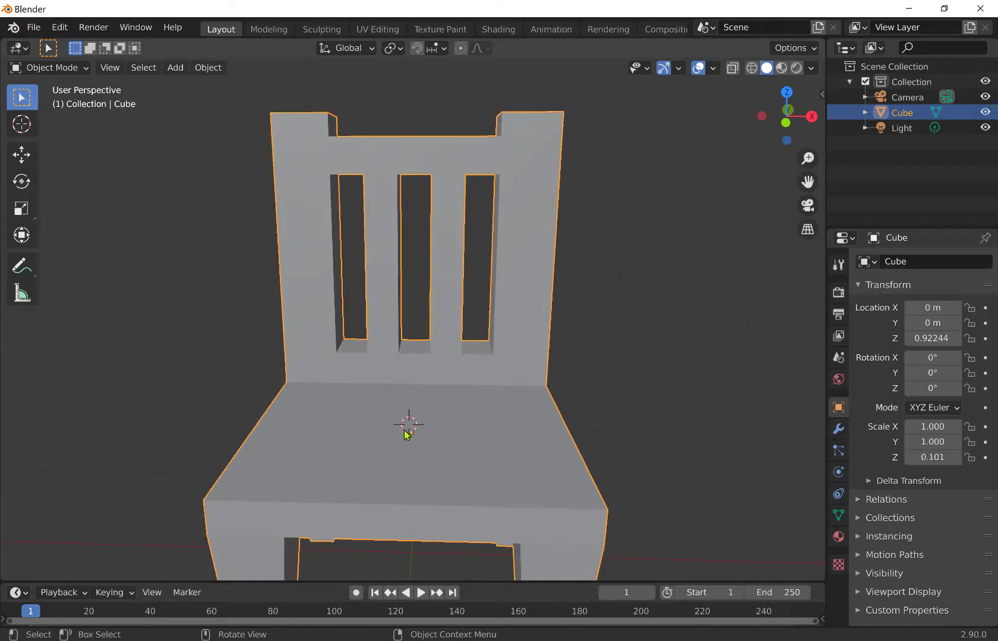
key(shift+a)
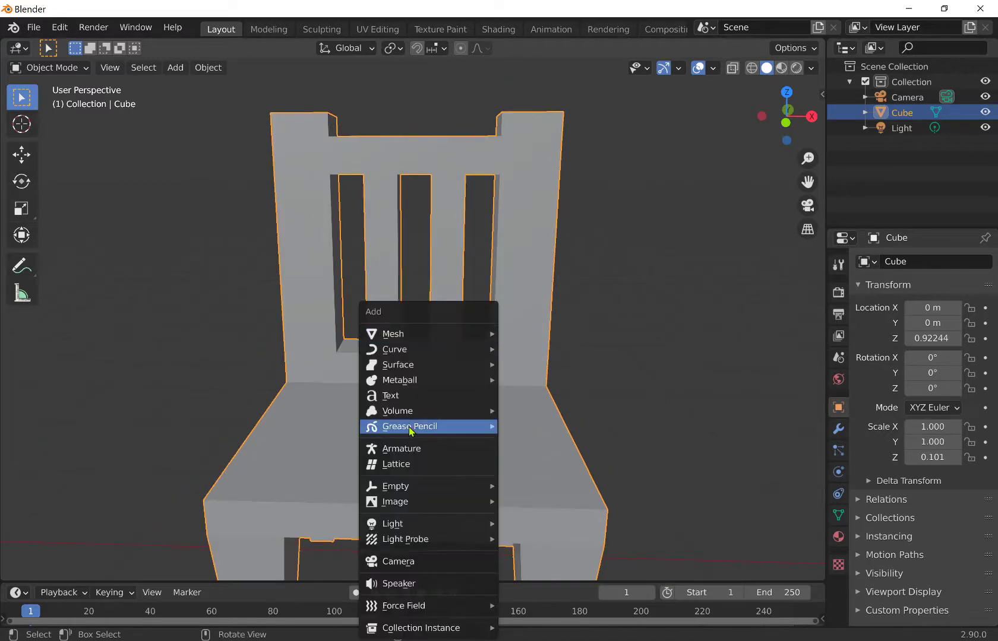
mouse_move(419, 334)
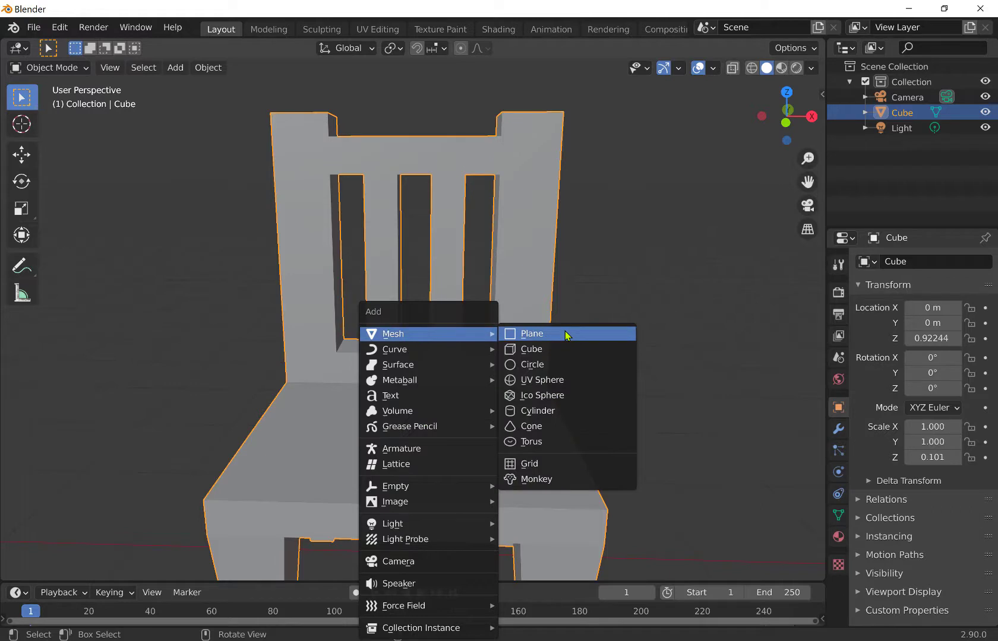
click(568, 359)
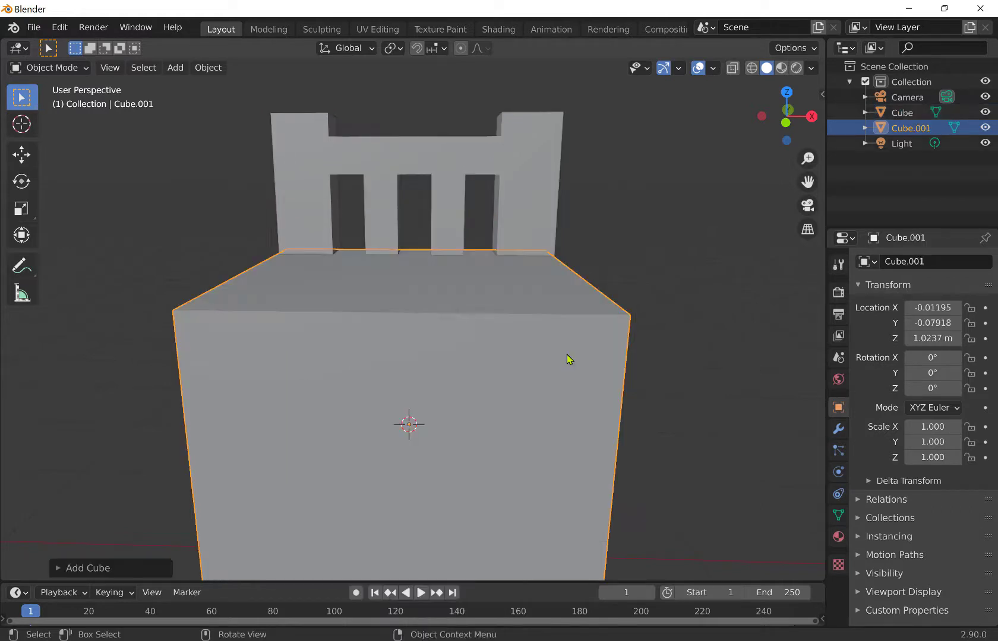
Step: Flatten the new cube into a cushion slab by scaling it along Z to about 0.137
key(s)
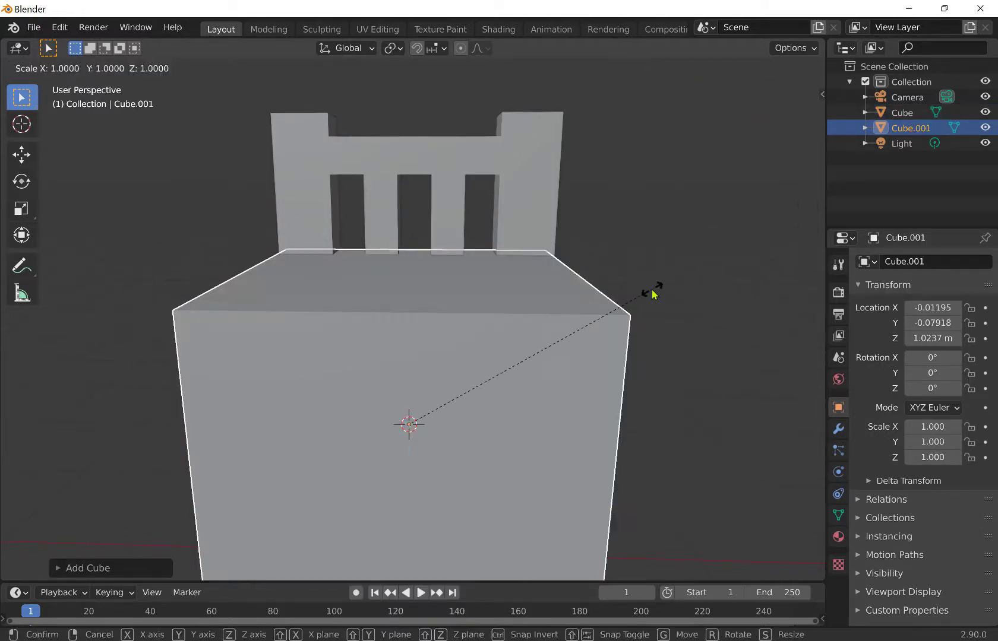
key(z)
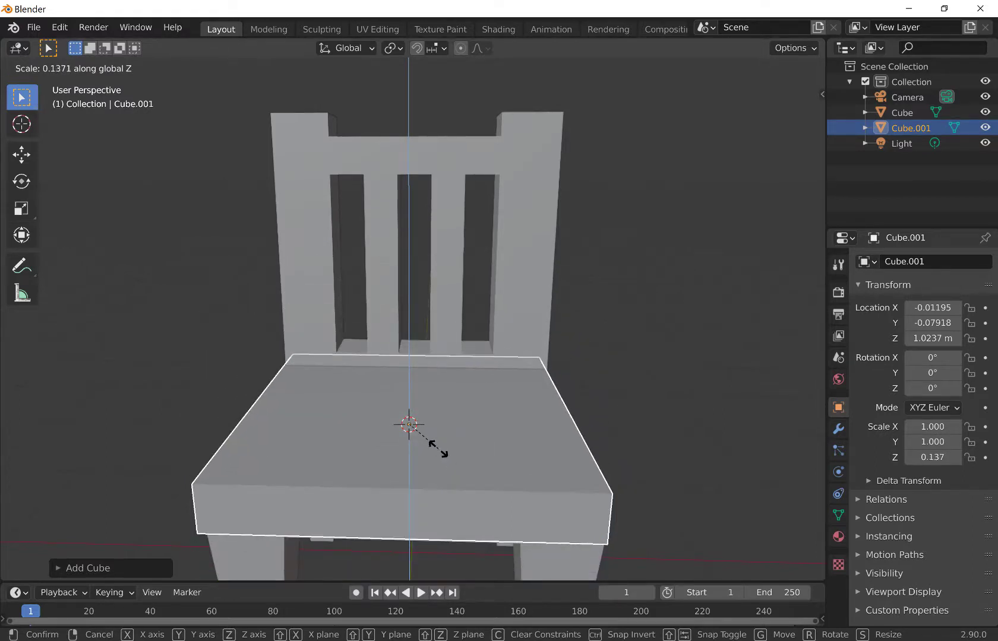
click(438, 451)
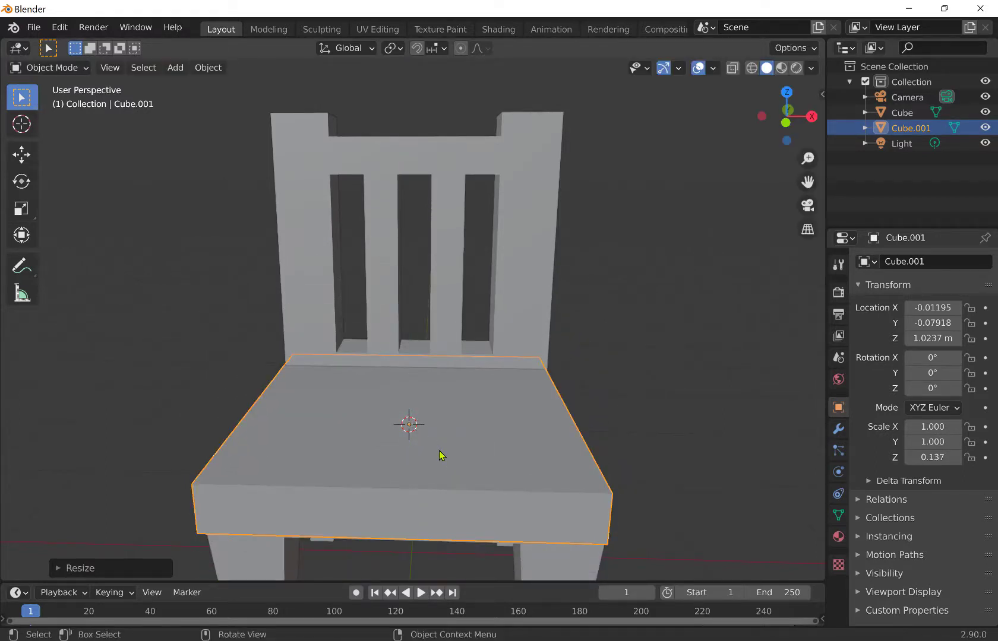
Step: Raise the cushion slab along Z to about 1.163 m so it rests on top of the chair seat
key(g)
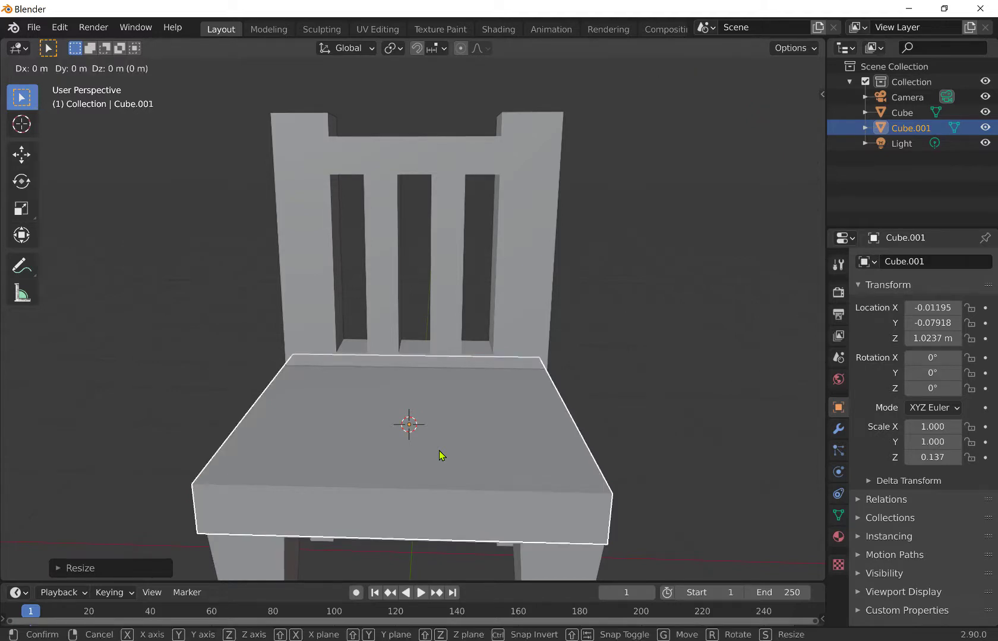
key(z)
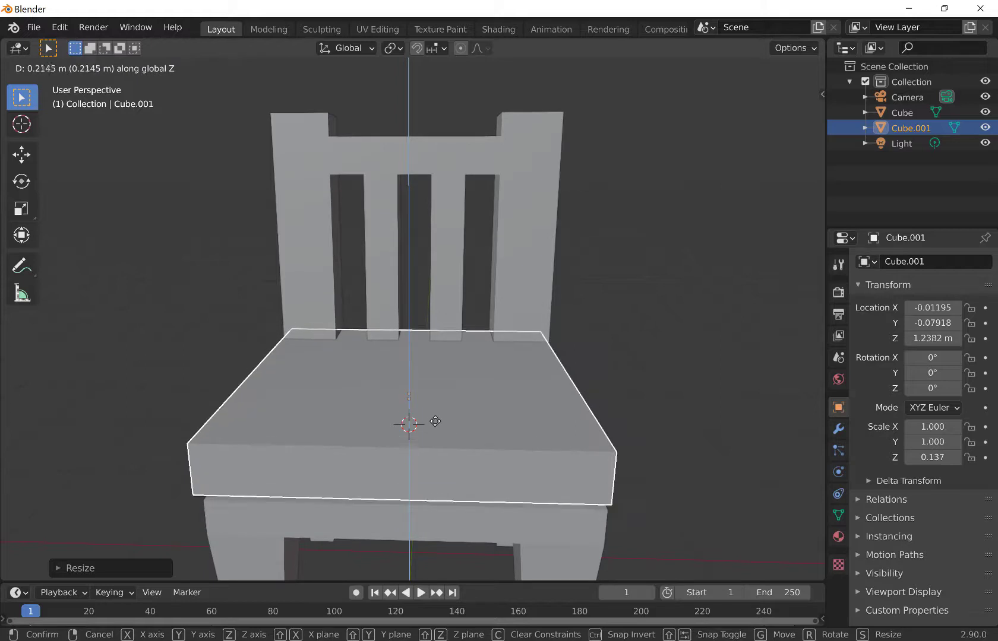
click(435, 424)
middle_drag(655, 439, 660, 400)
key(g)
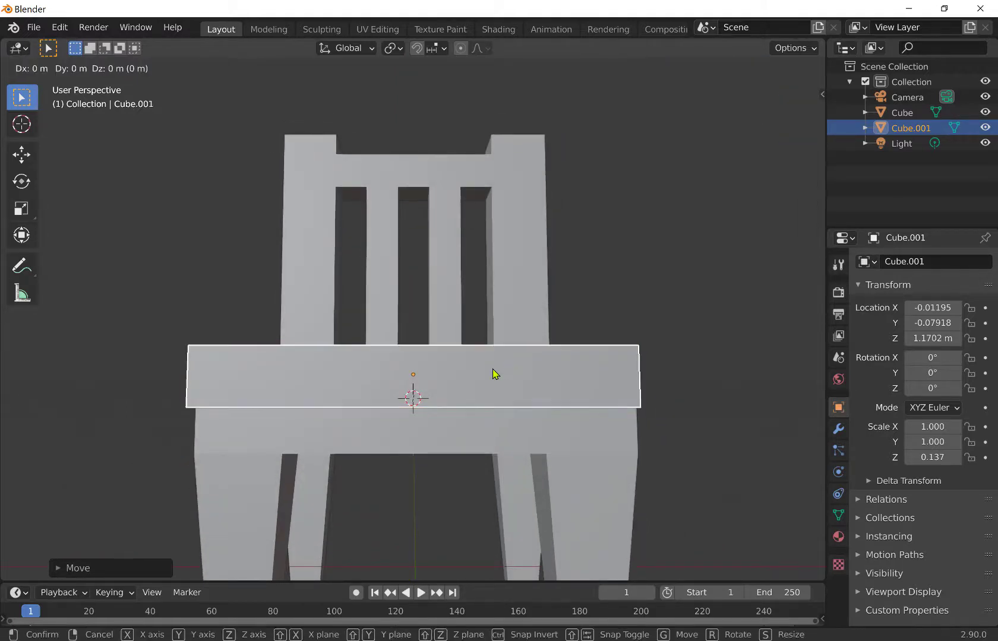
key(z)
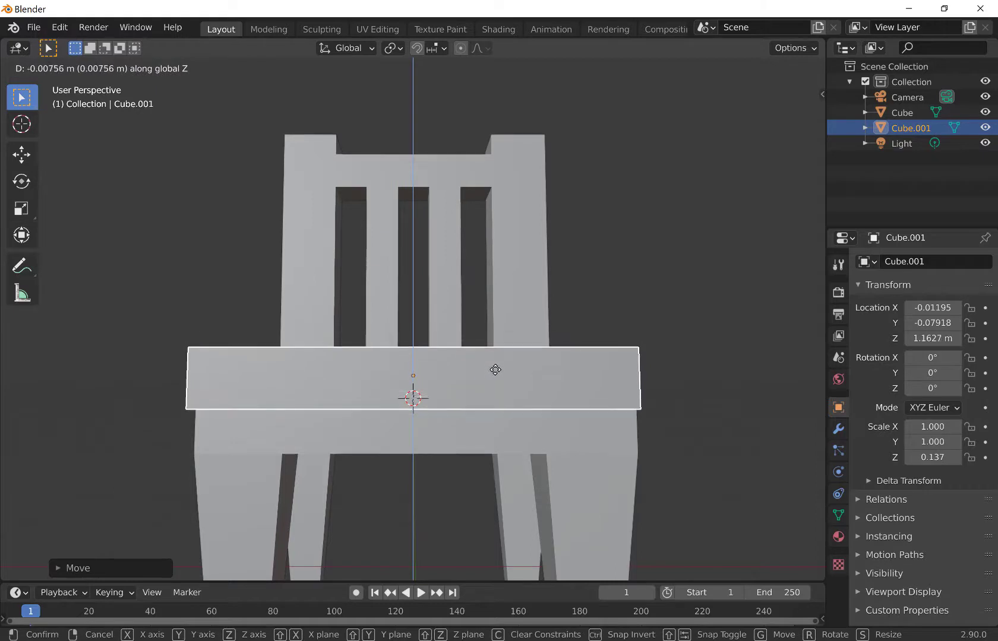
click(494, 369)
Step: Shorten the cushion slab front to back by scaling it along Y to about 0.868
middle_drag(363, 452, 524, 457)
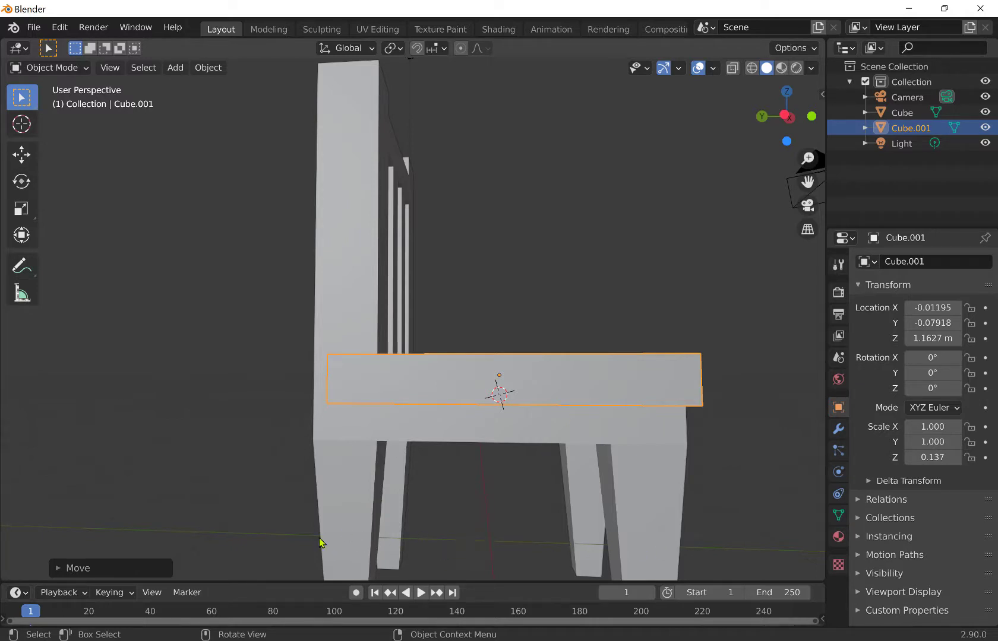
key(s)
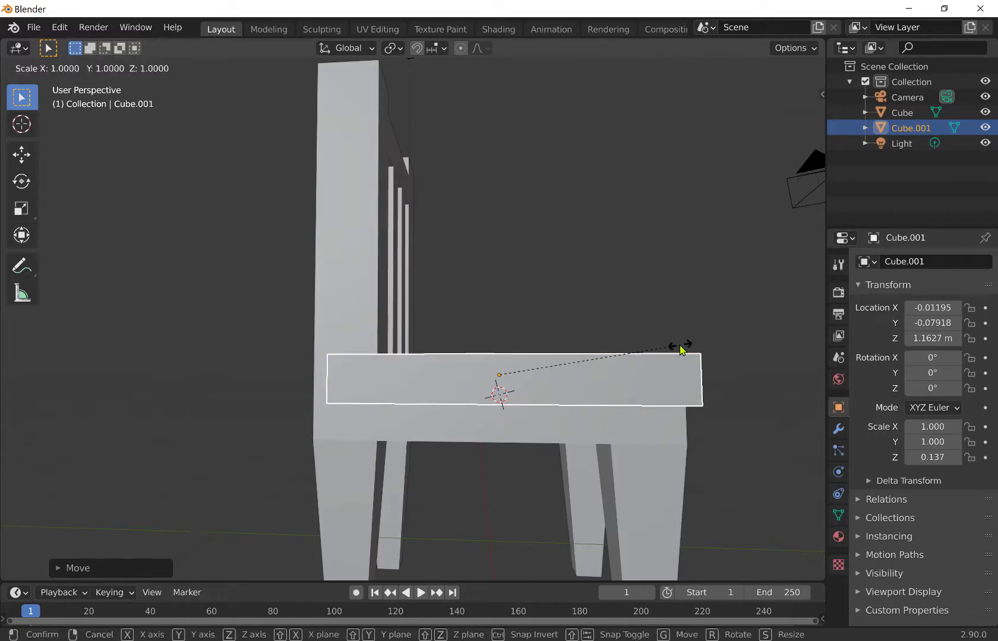
key(y)
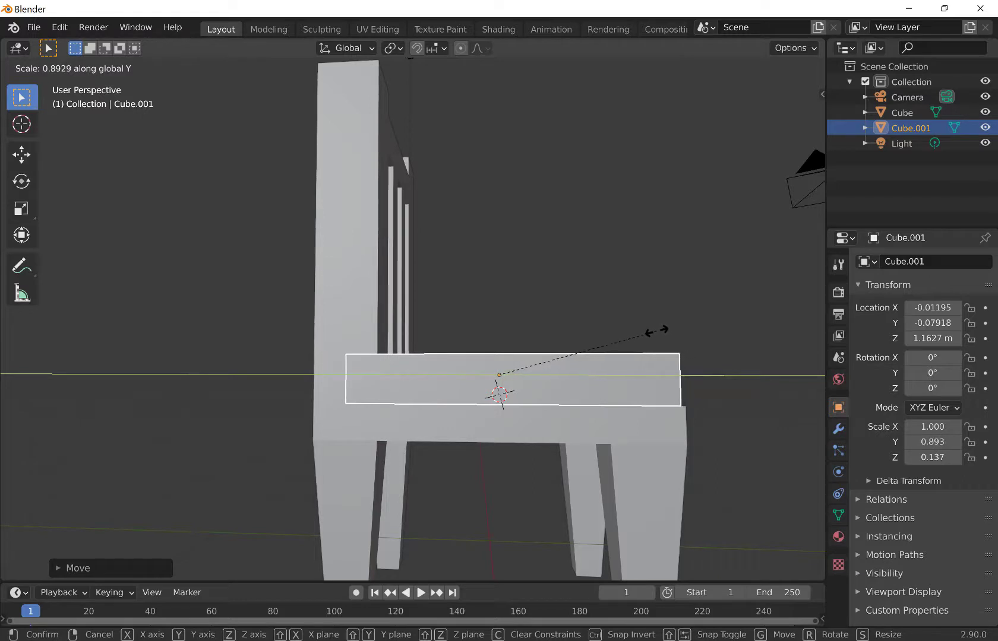
click(652, 334)
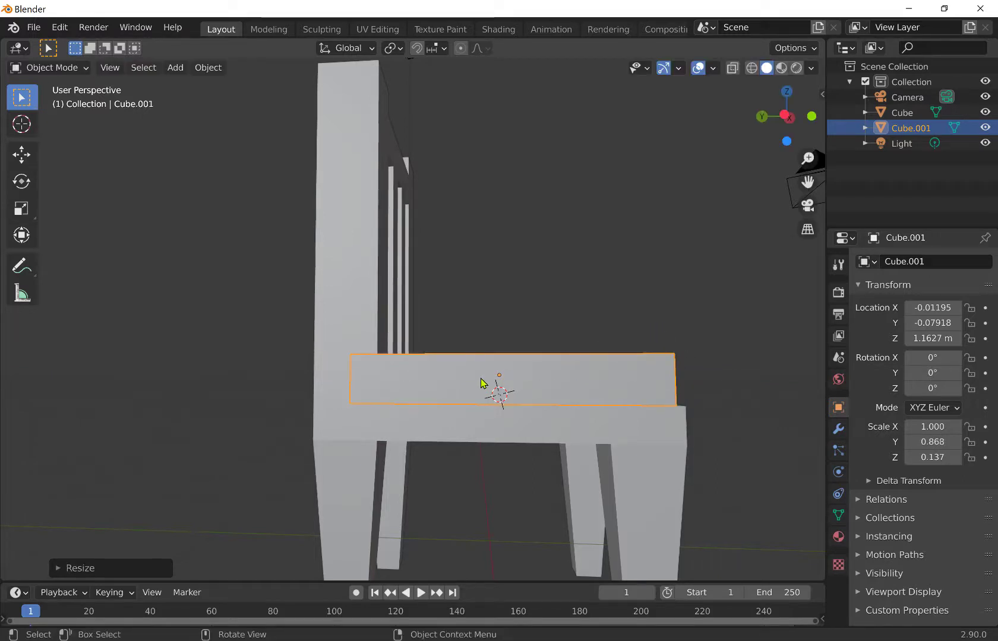
Step: Move the cushion slab forward along Y to about -0.236 m, clear of the backrest
key(g)
key(y)
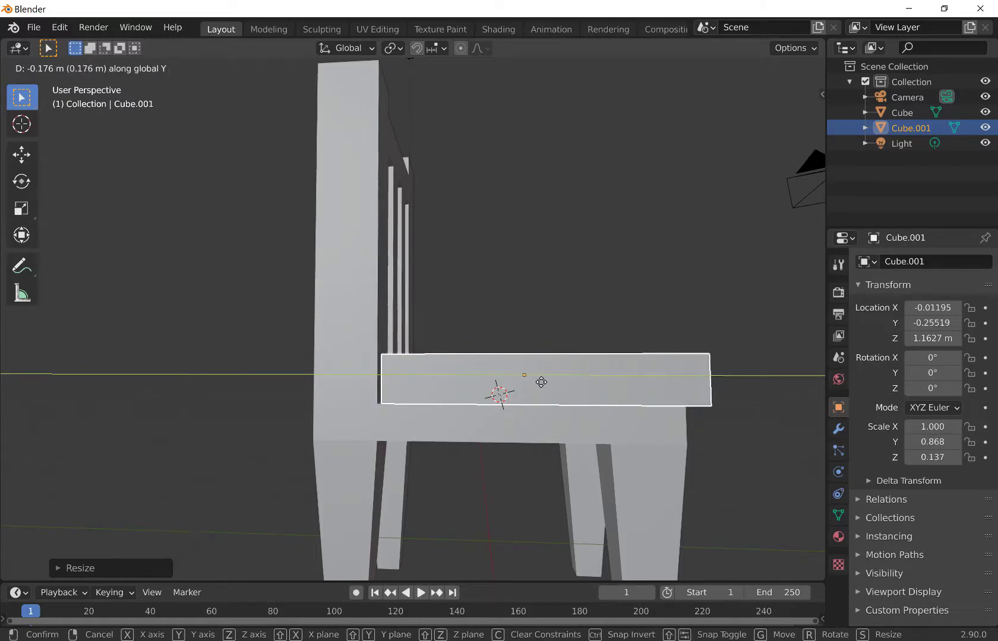
click(538, 382)
Step: Switch the cushion slab to Edit Mode with all its faces selected
middle_drag(617, 441, 478, 406)
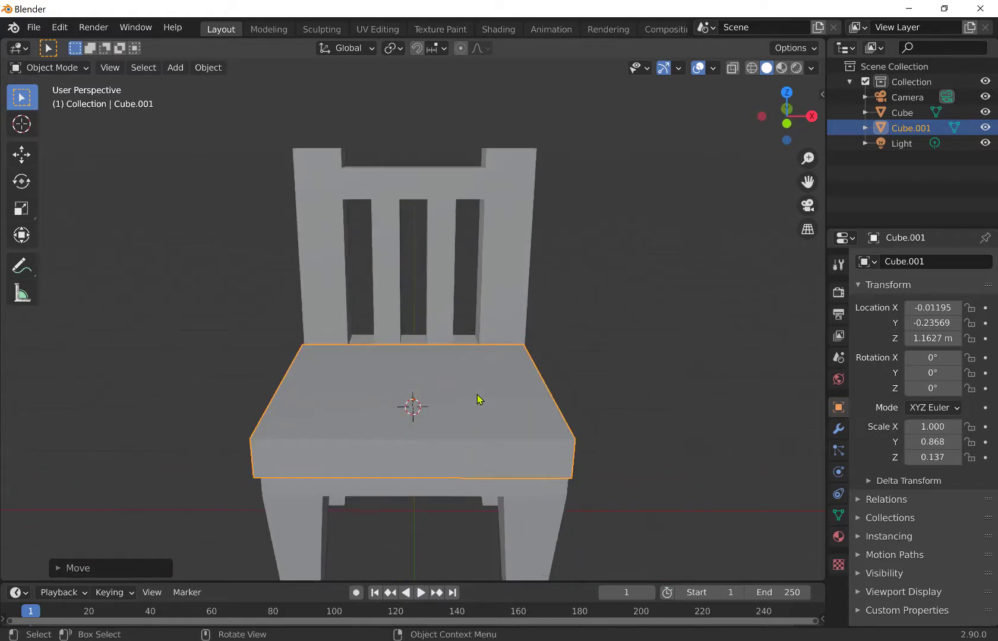
click(54, 71)
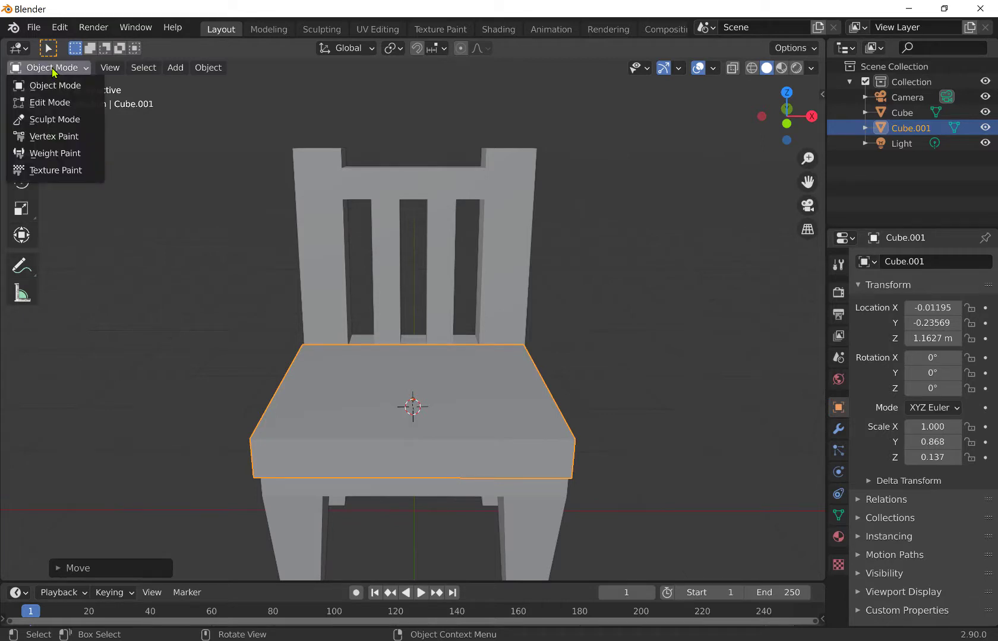
click(57, 104)
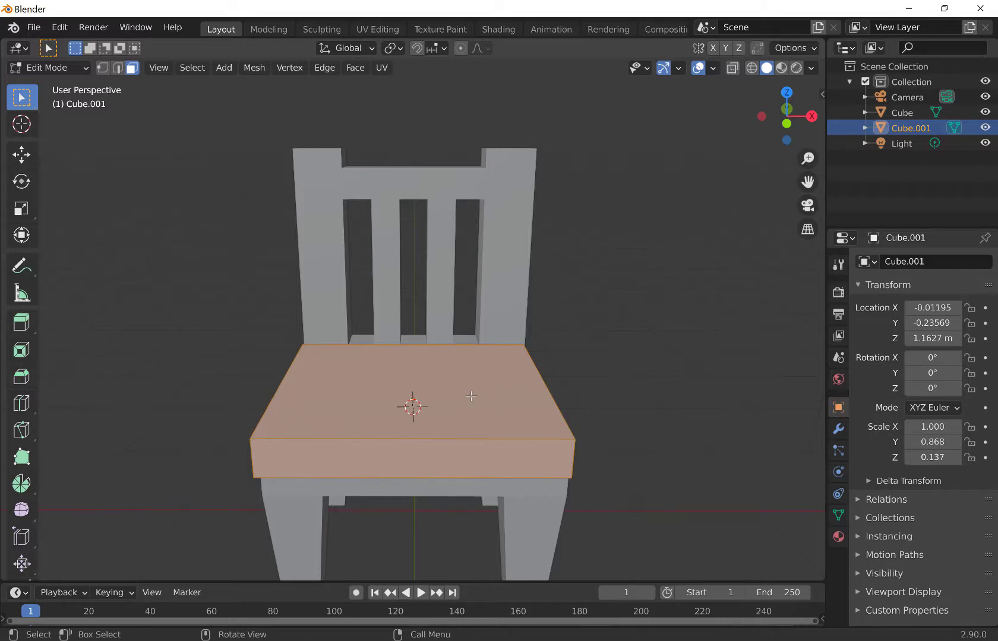
key(ctrl)
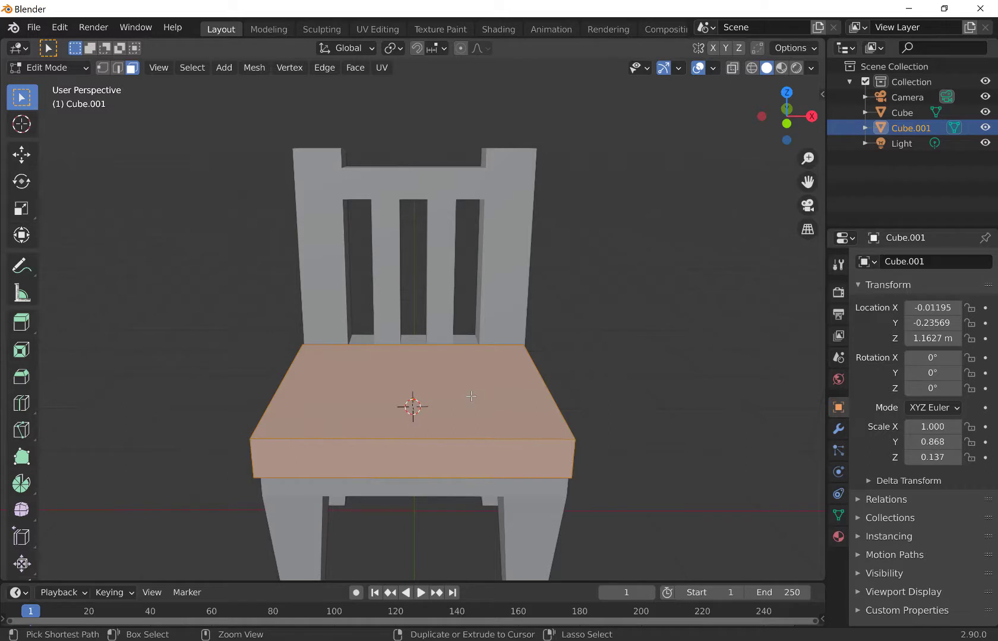
key(ctrl+b)
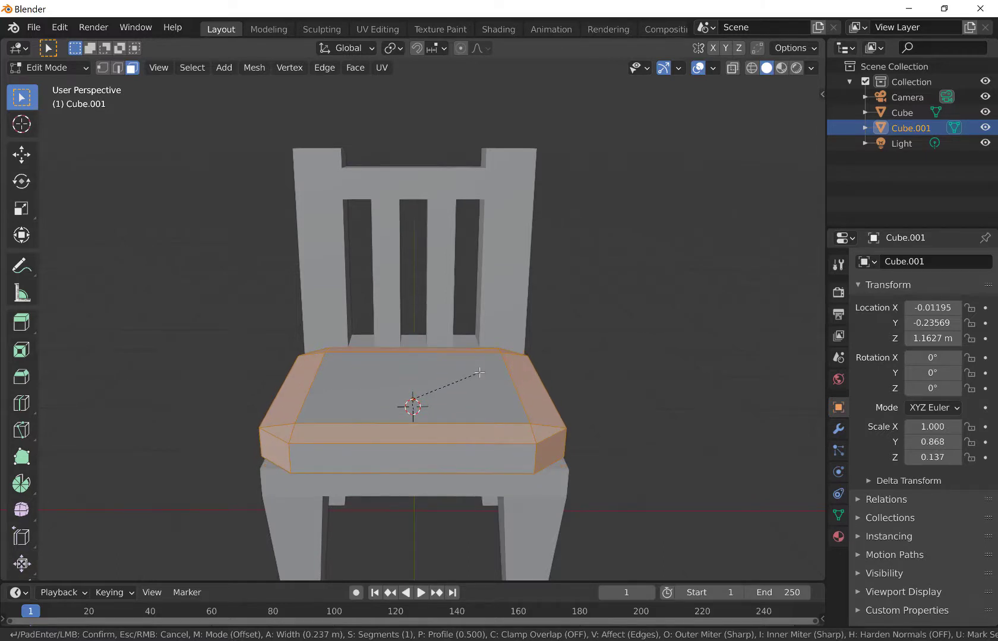
key(Escape)
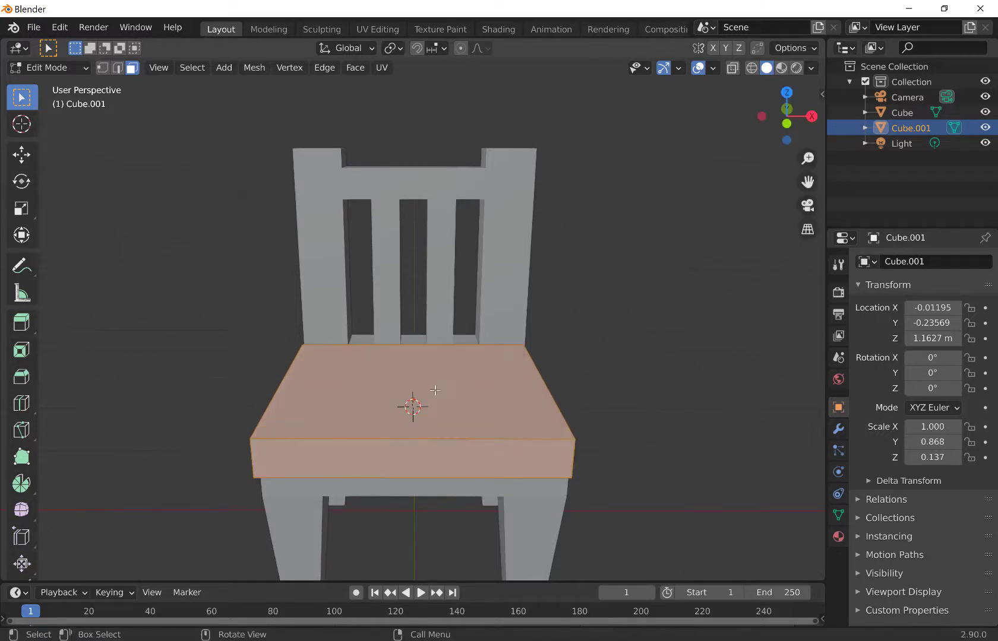
Step: Bevel all edges of the cushion slab with one segment using the Bevel tool, and return to Object Mode
click(22, 376)
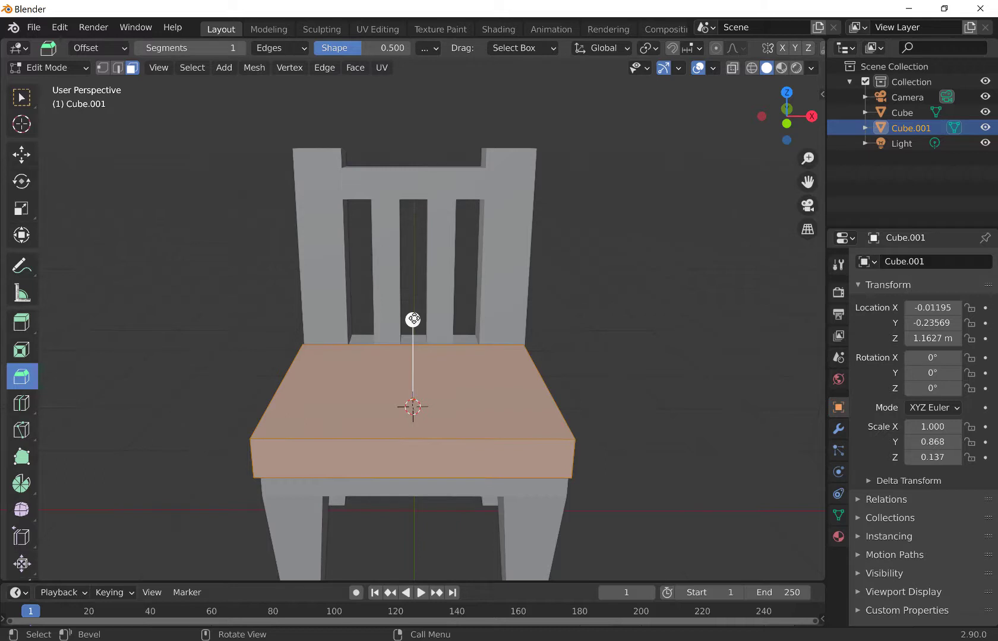
mouse_move(414, 320)
mouse_down()
mouse_move(414, 296)
mouse_move(415, 306)
mouse_up()
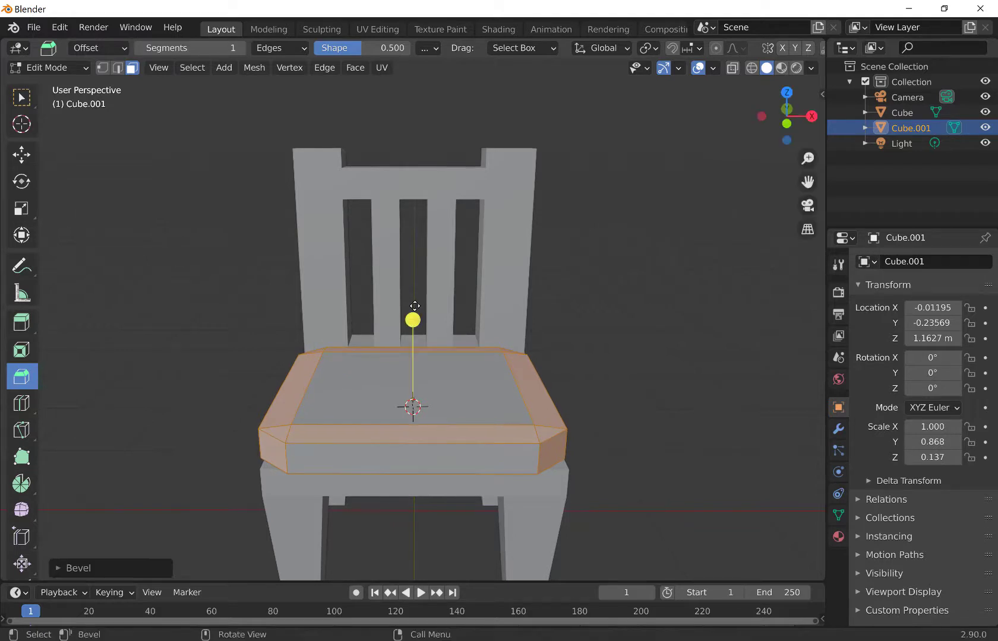
mouse_move(572, 350)
middle_down()
mouse_move(665, 341)
mouse_move(679, 307)
mouse_move(732, 323)
mouse_move(742, 341)
mouse_move(628, 314)
mouse_move(561, 360)
mouse_move(573, 357)
middle_up()
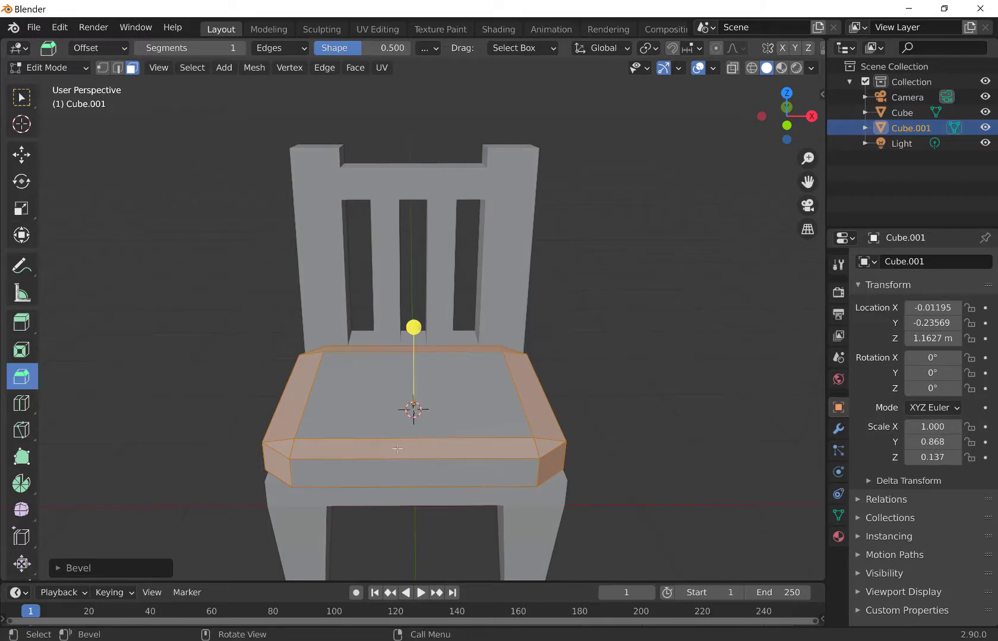
click(54, 69)
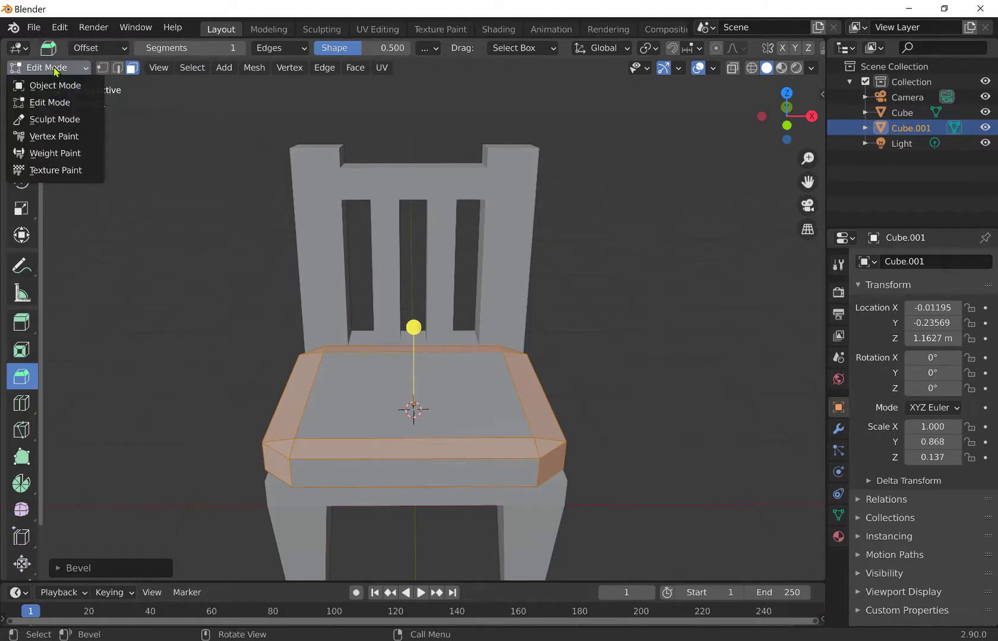
click(42, 85)
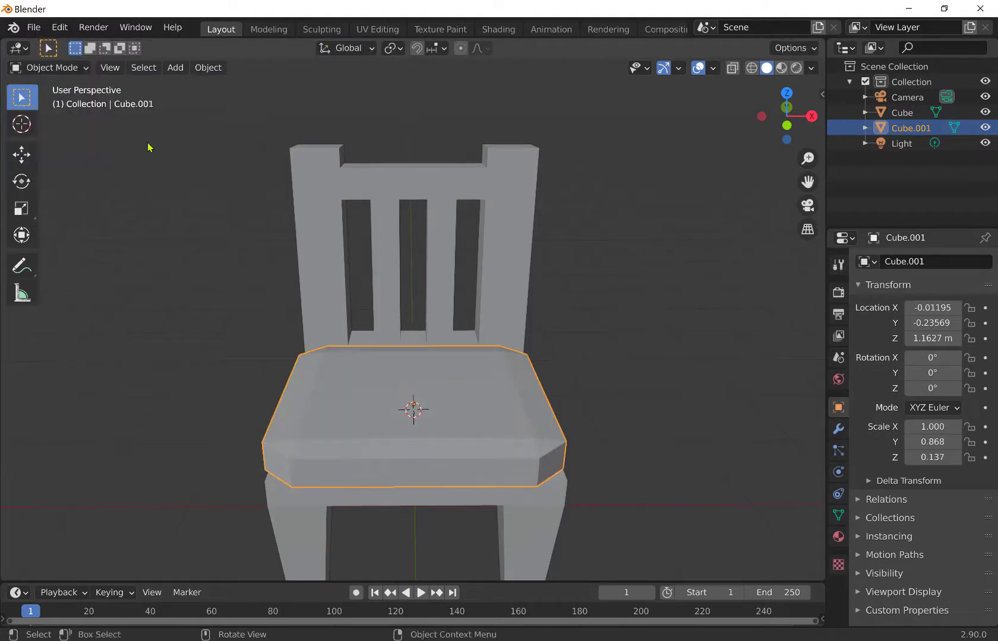
Step: Apply smooth shading to the seat cushion
right_click(351, 413)
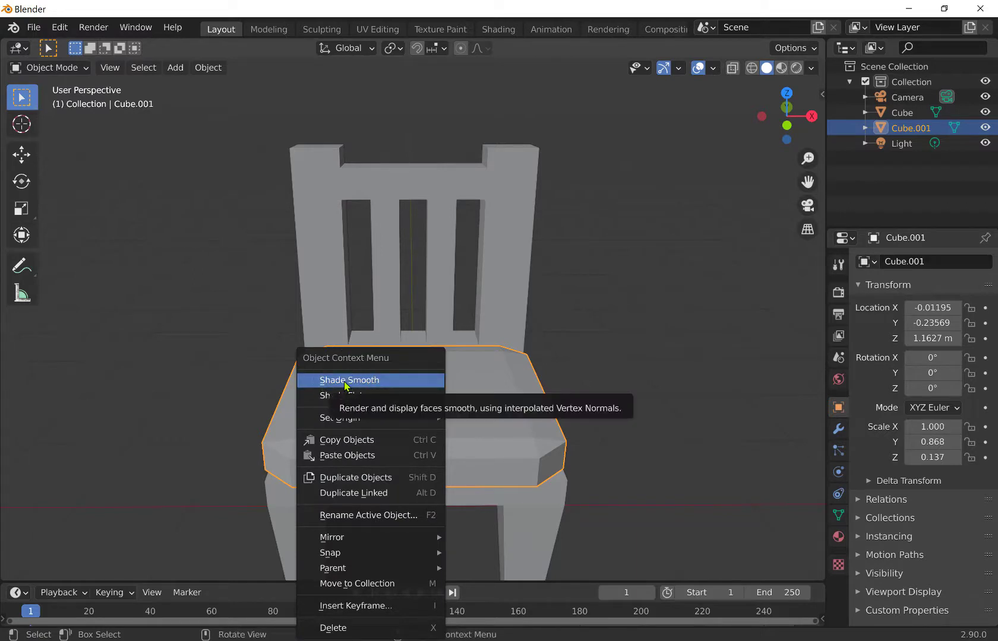
click(345, 380)
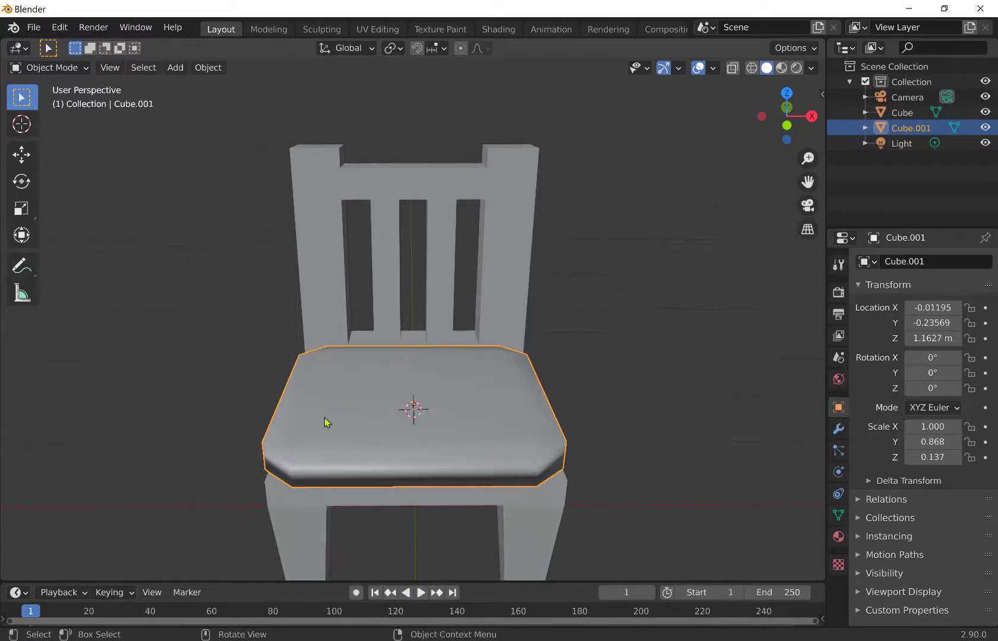
middle_drag(336, 416, 324, 394)
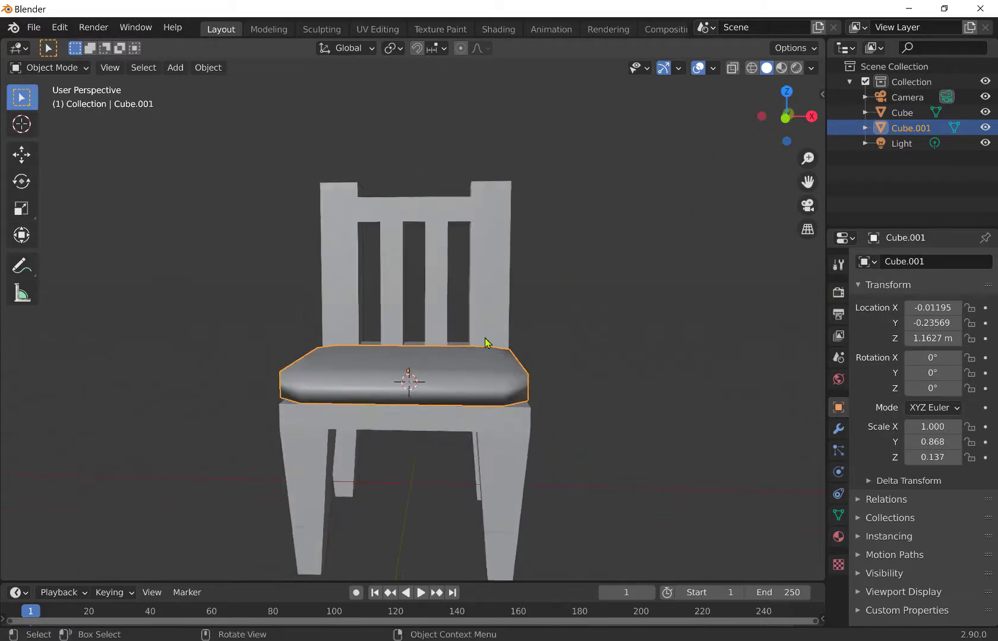
scroll(534, 343, down, 2)
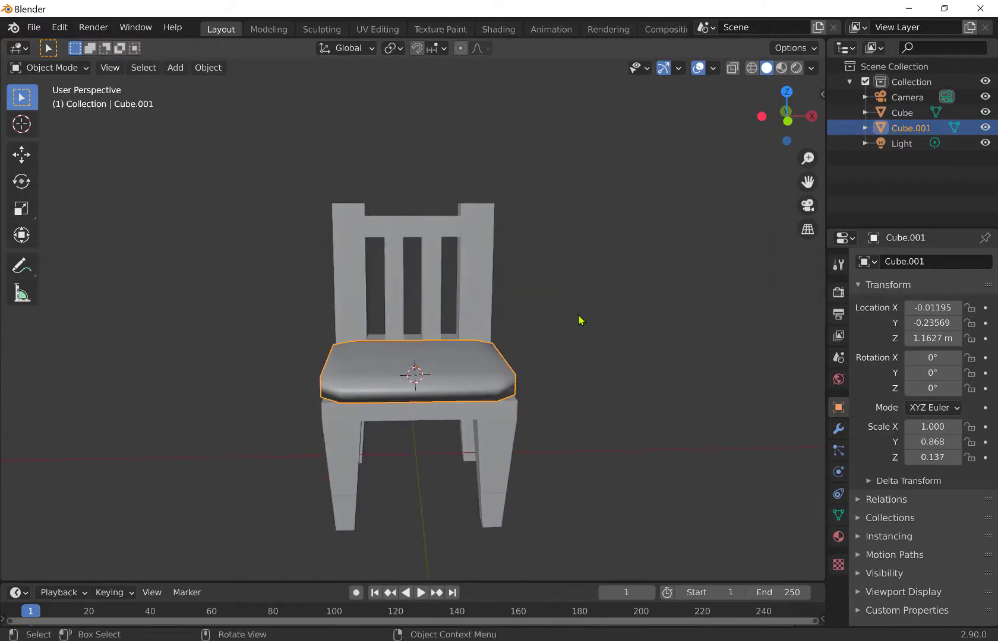
middle_drag(580, 321, 585, 305)
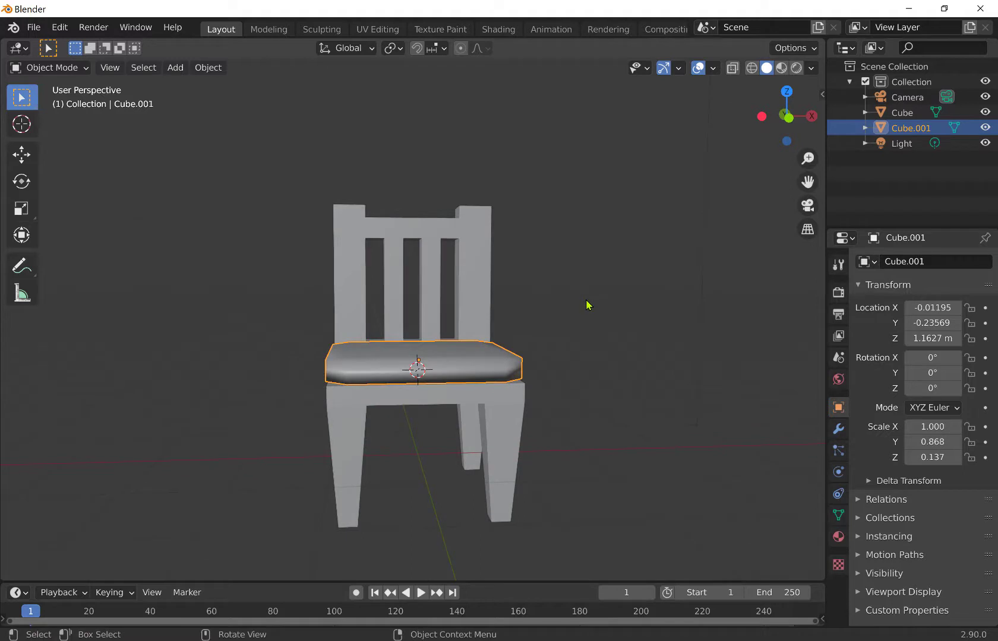
Step: Switch the viewport to Material Preview shading and show the cushion's material settings
scroll(582, 321, up, 3)
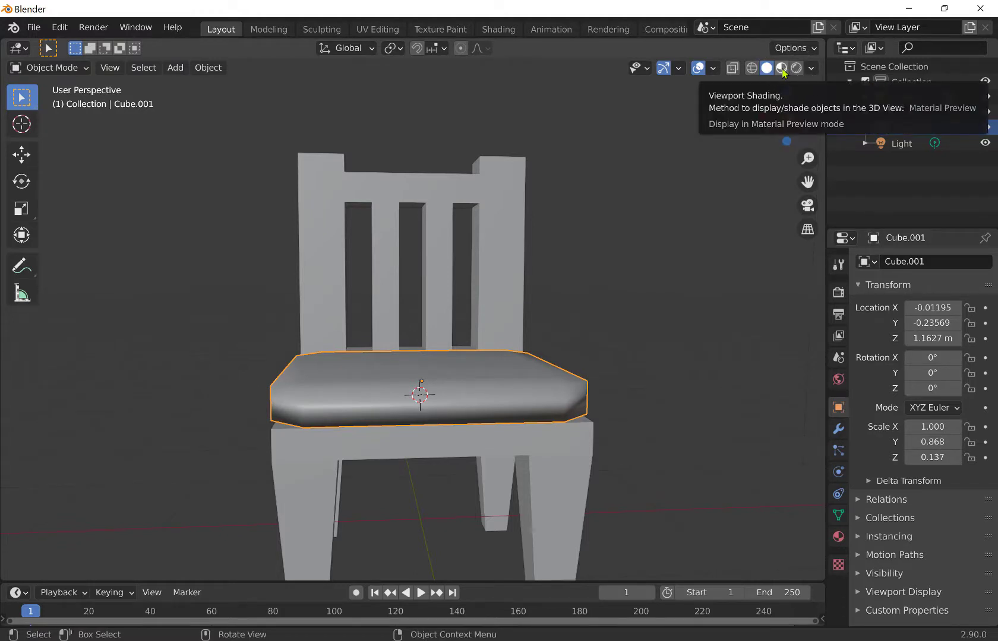
click(781, 68)
click(781, 68)
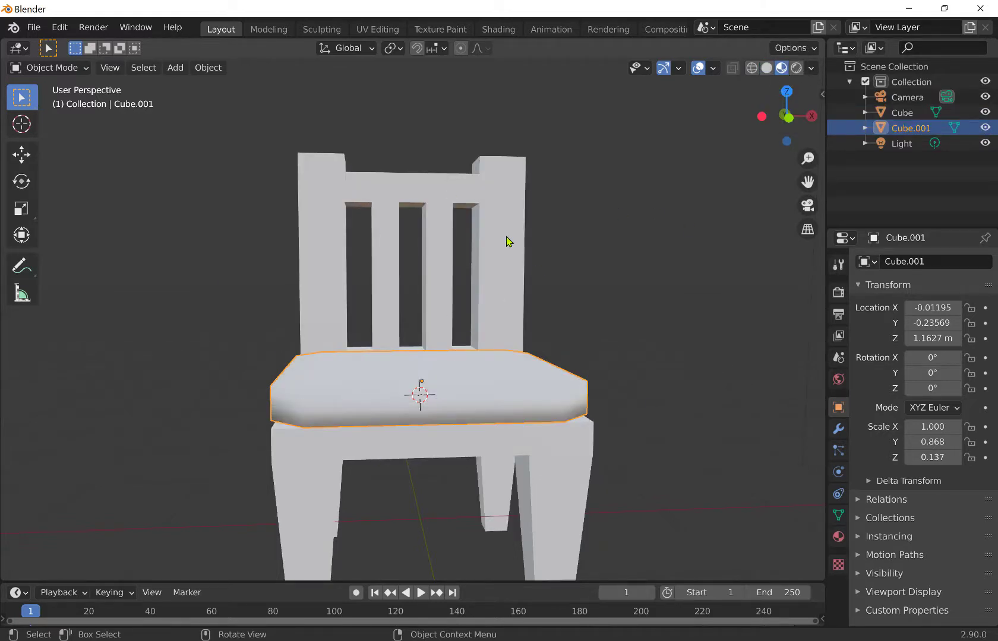
click(838, 537)
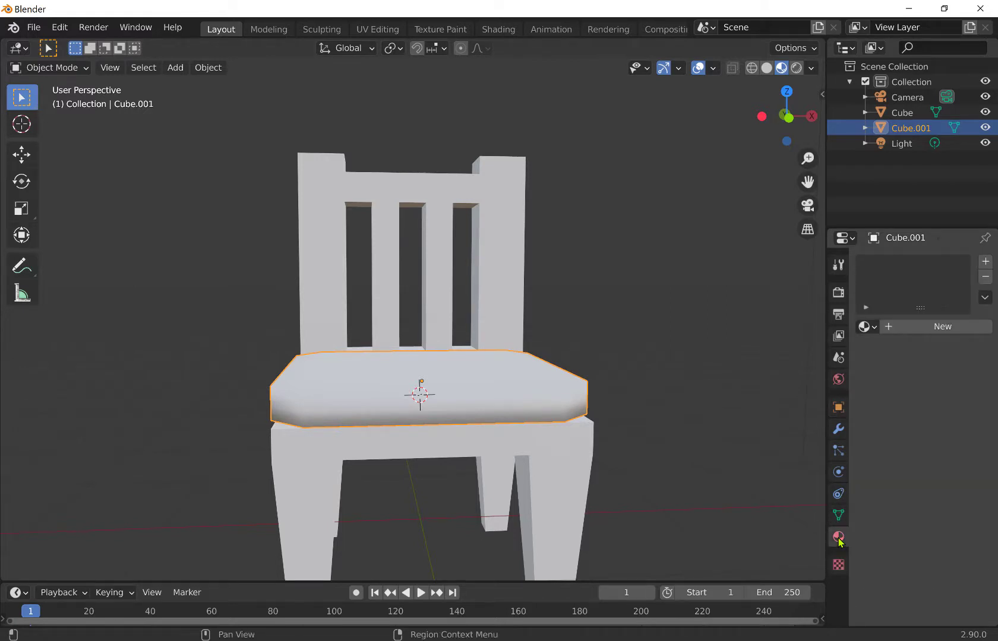
Step: Rename the seat cushion object to "cushion" and the chair frame object to "chair"
right_click(906, 132)
double_click(907, 126)
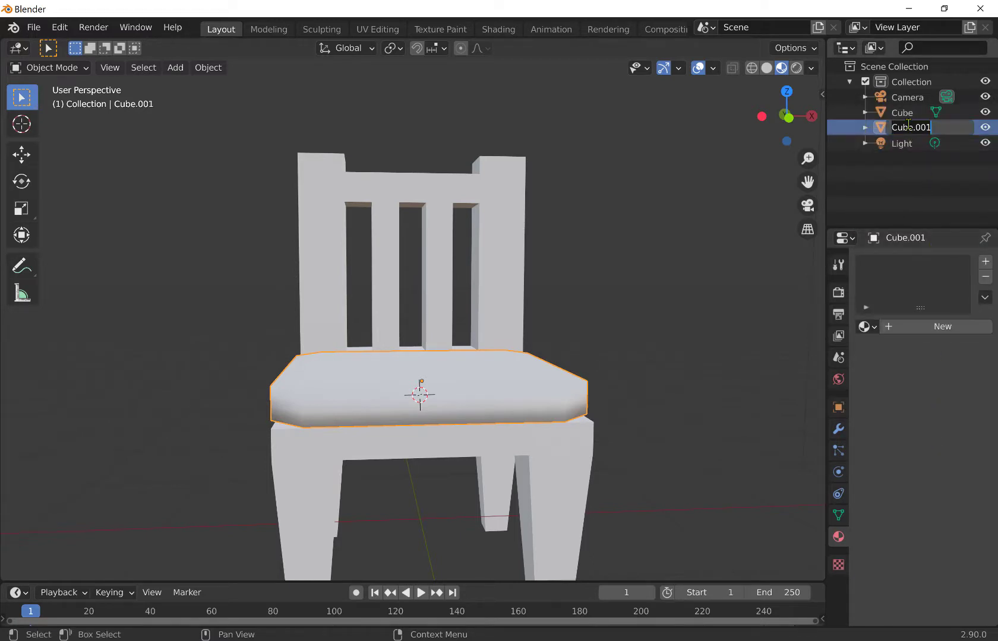
text(cushion)
key(Return)
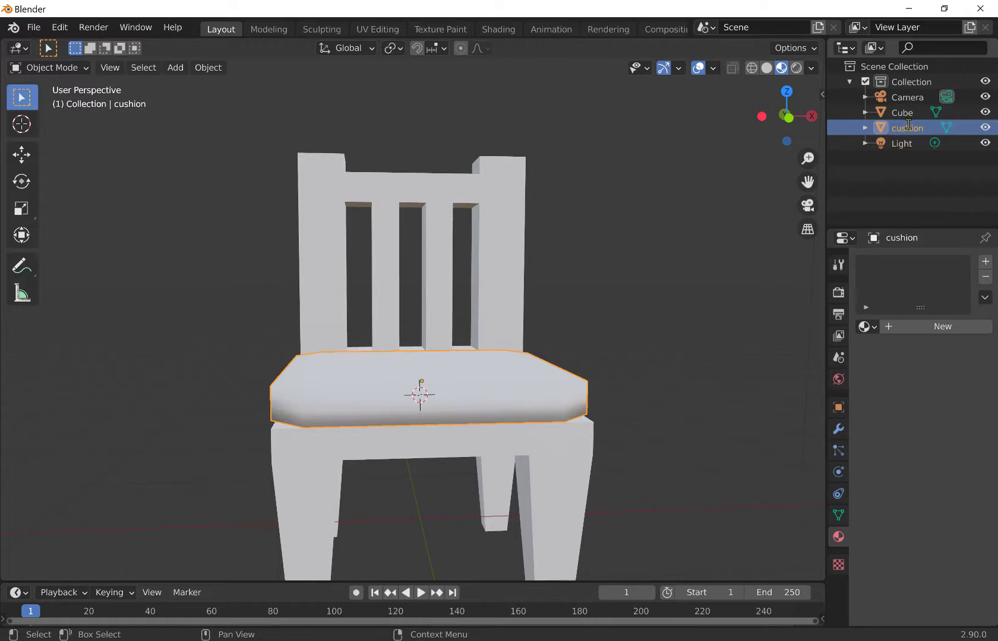
double_click(910, 114)
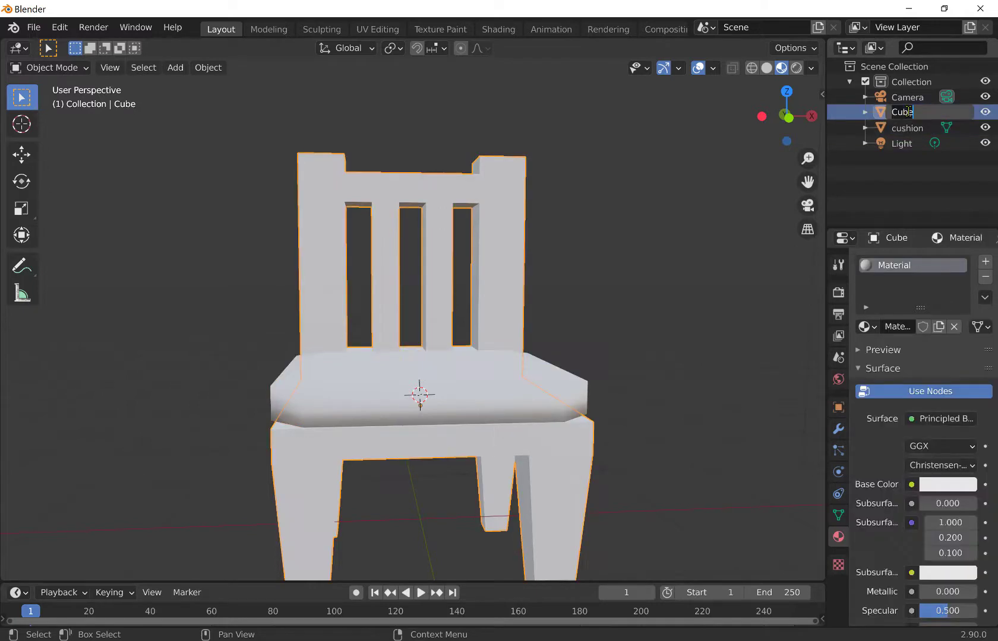
text(chair)
key(Return)
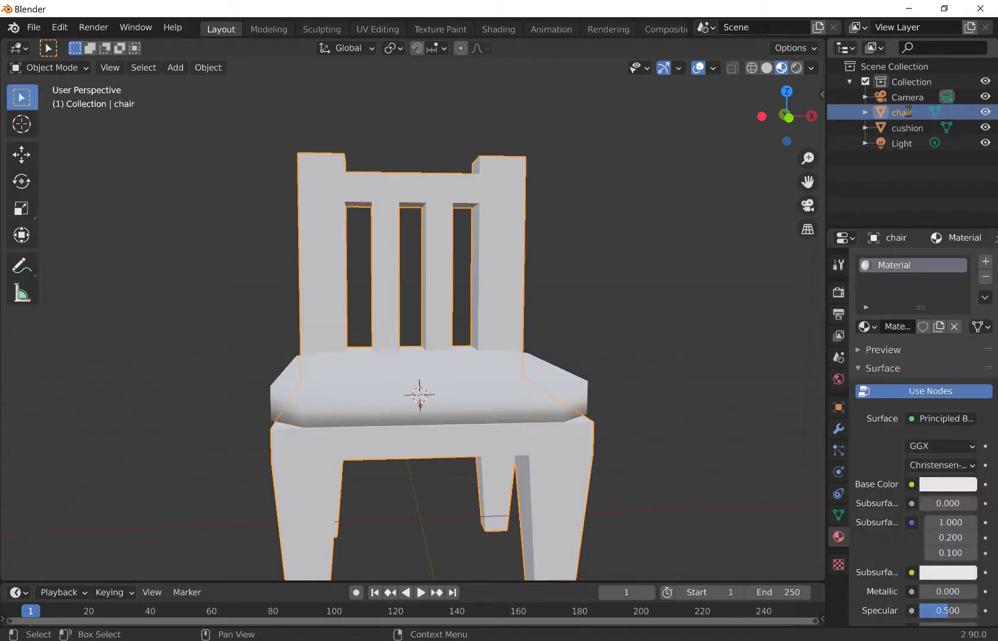
Step: Add a material slot with a new material to the cushion and name the material "cushion_mat"
click(903, 128)
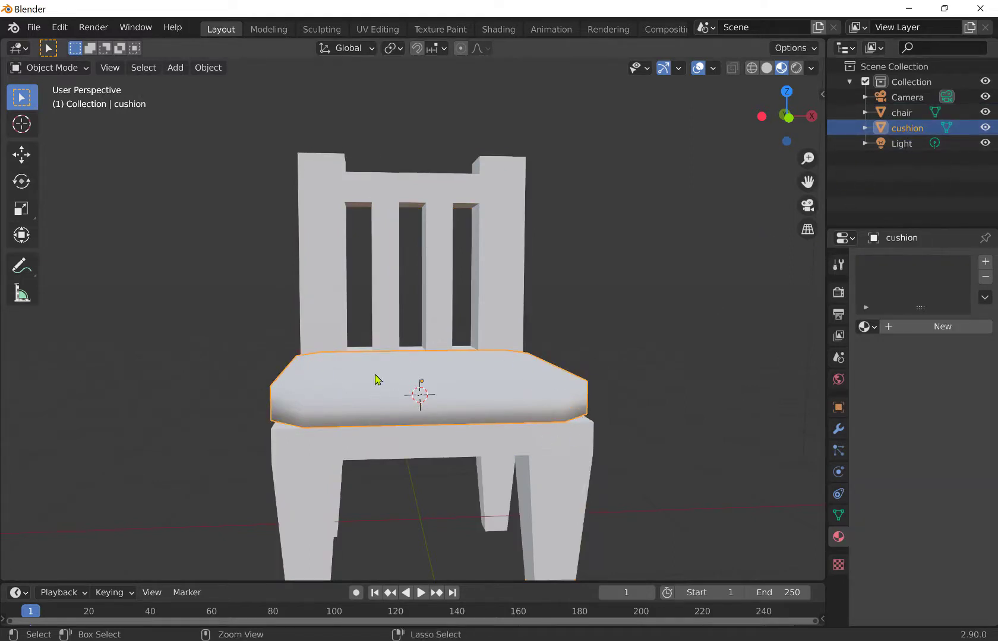
click(985, 261)
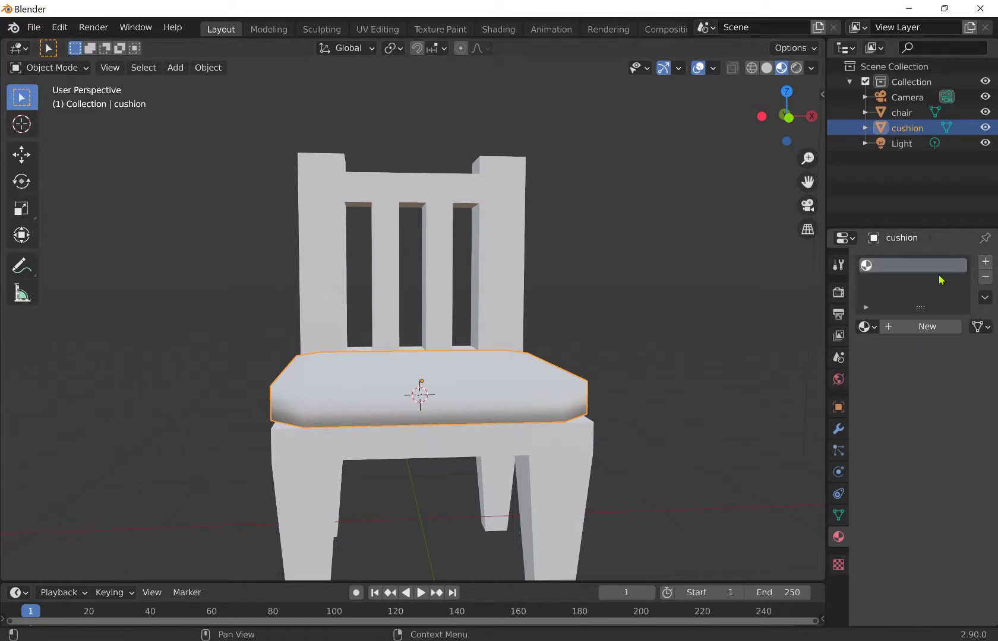
click(917, 325)
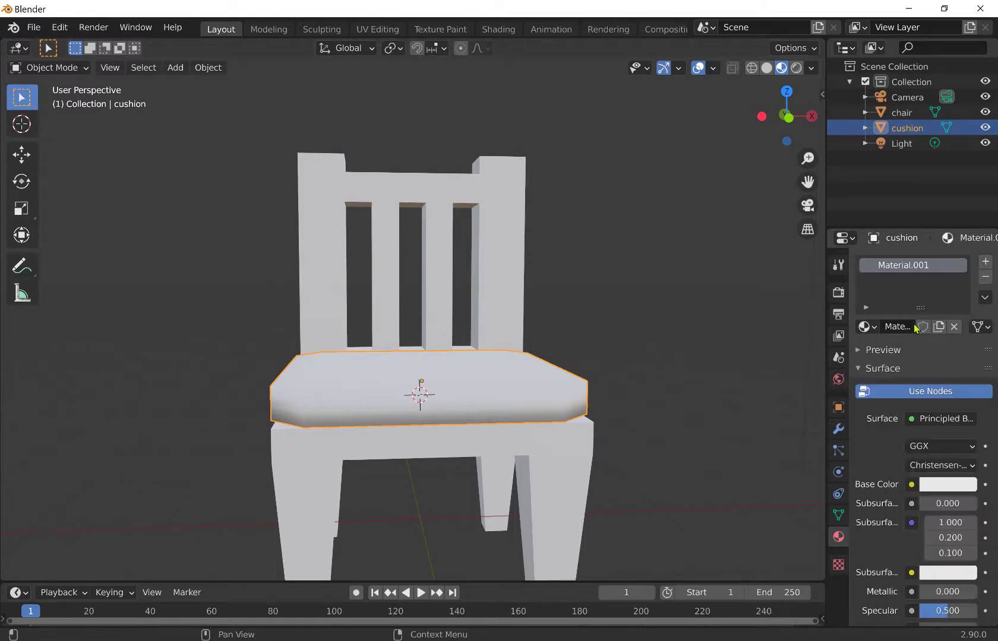
double_click(908, 268)
text(cushion_mat)
key(Return)
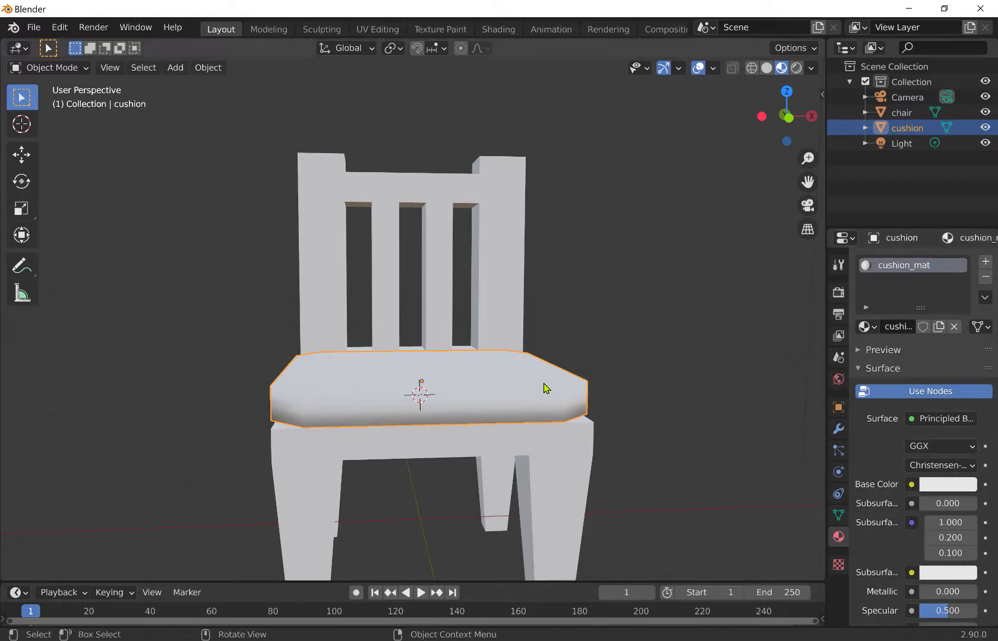
Step: Set the base color of cushion_mat to red, about H 0.993, S 0.761, V 0.931
click(944, 486)
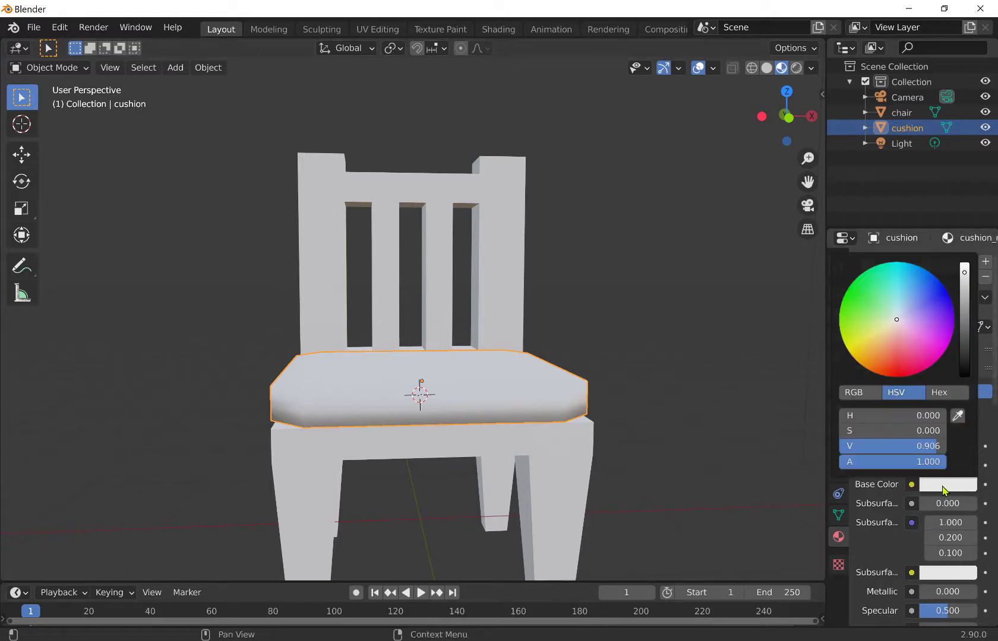
click(946, 486)
click(898, 363)
mouse_move(964, 273)
mouse_down()
mouse_move(963, 314)
mouse_move(964, 271)
mouse_up()
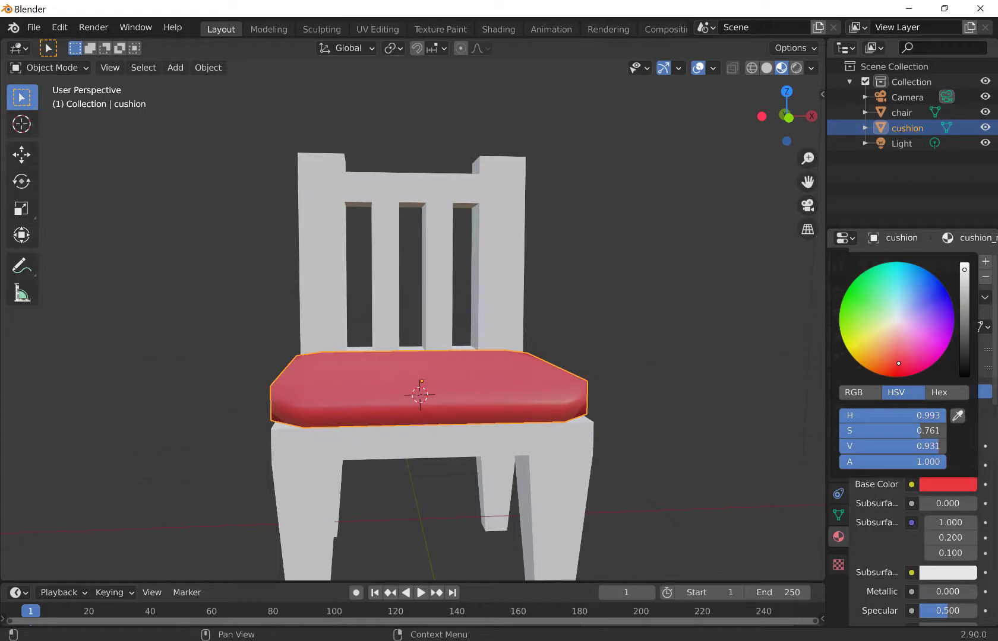
click(665, 394)
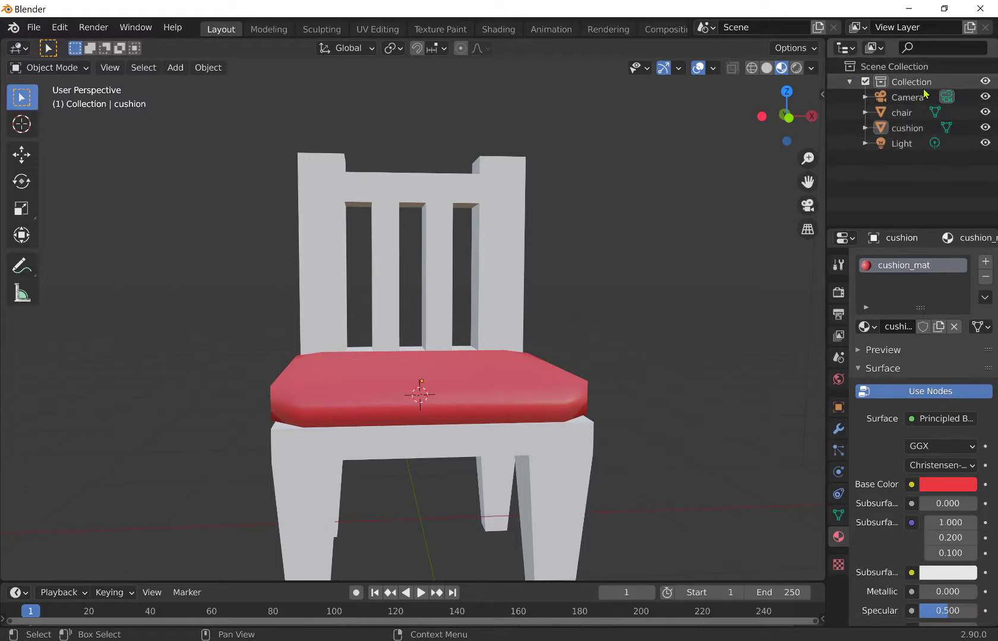
Step: Set the base color of the chair frame's material to brown, about H 0.057, S 0.785, V 0.483
click(906, 115)
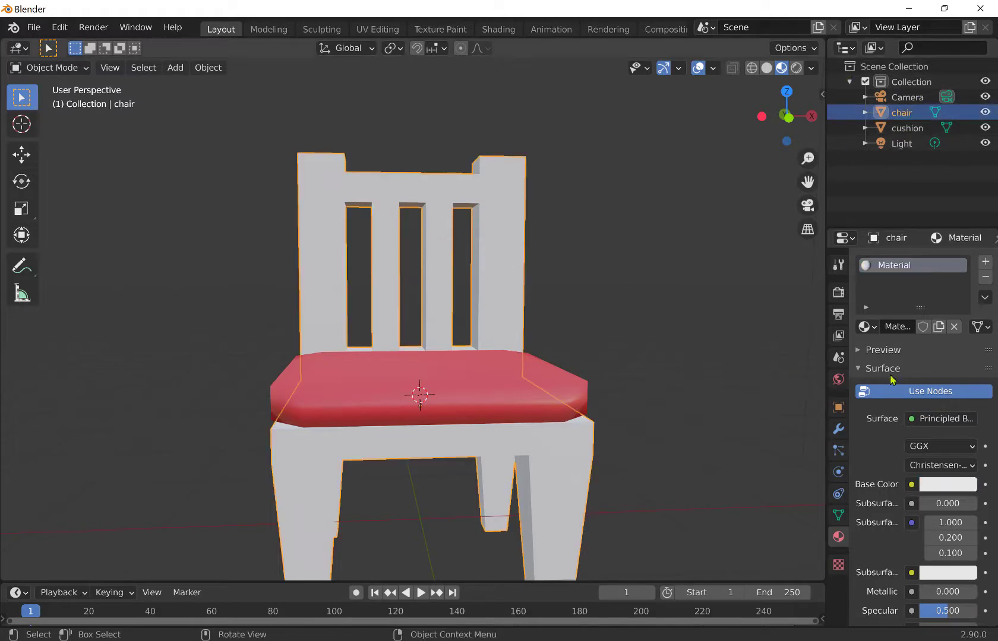
click(897, 268)
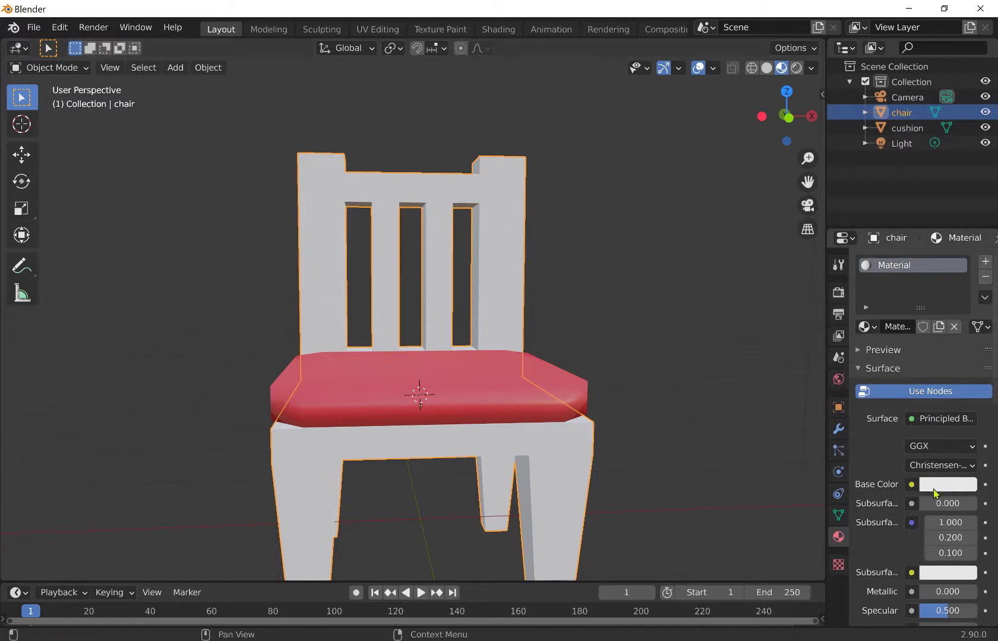
click(936, 486)
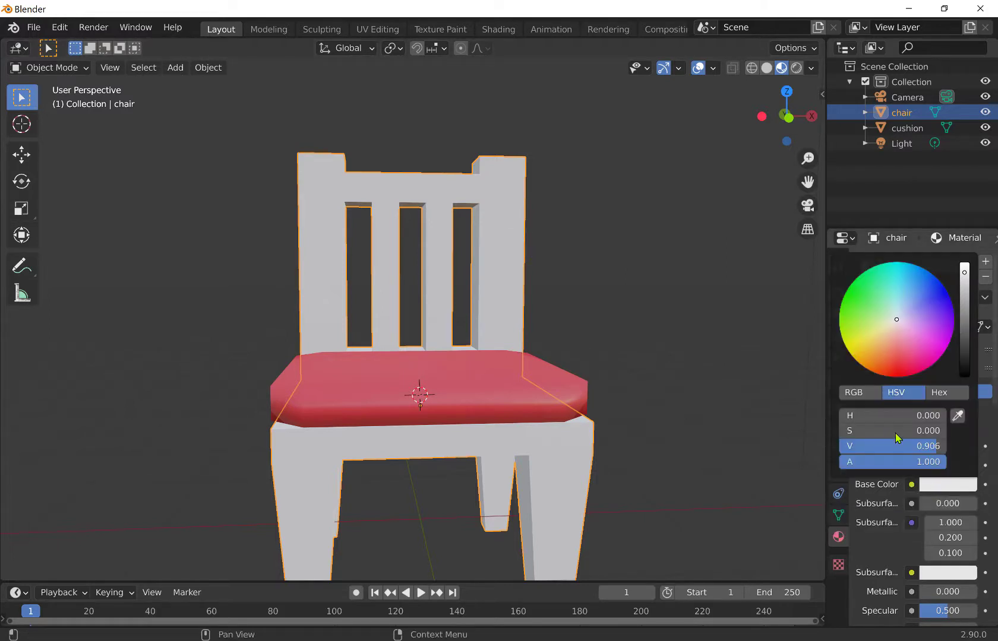
click(880, 361)
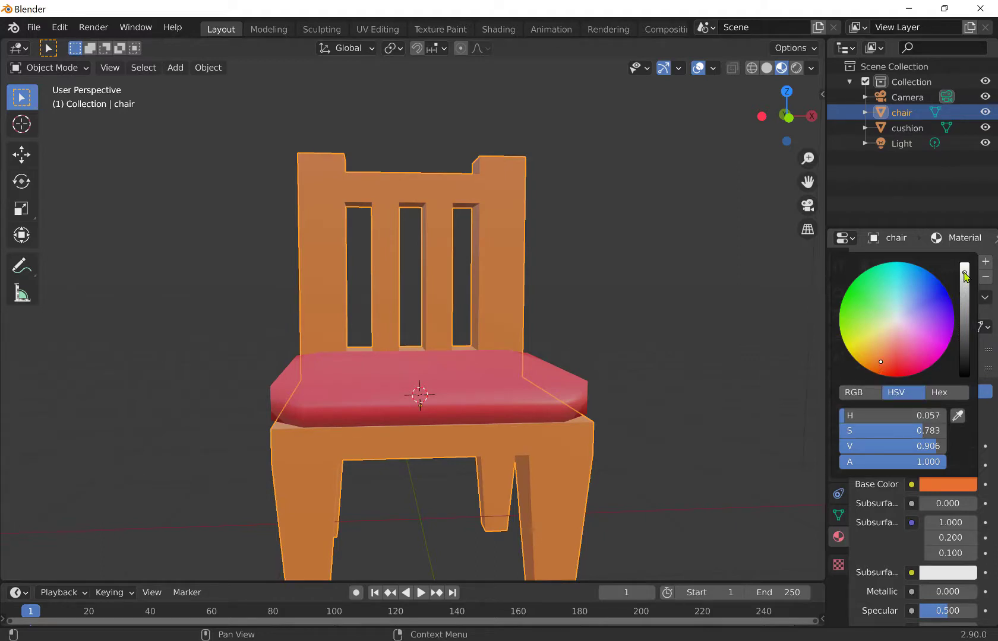
drag(964, 272, 963, 321)
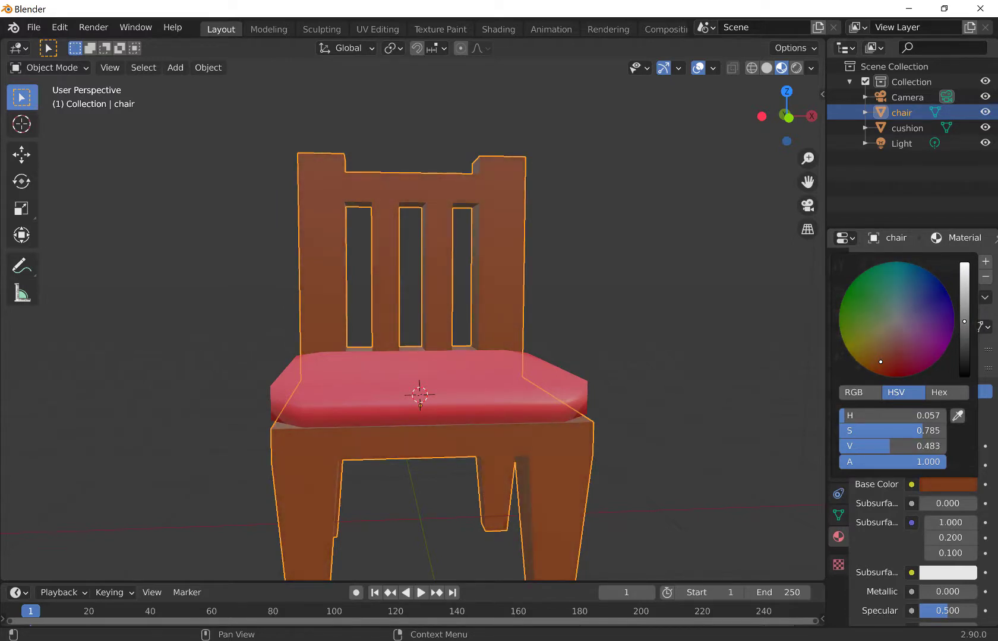
click(664, 304)
Step: Shorten the cushion front to back by scaling it along Y by about 0.90
middle_drag(664, 303, 766, 316)
click(568, 376)
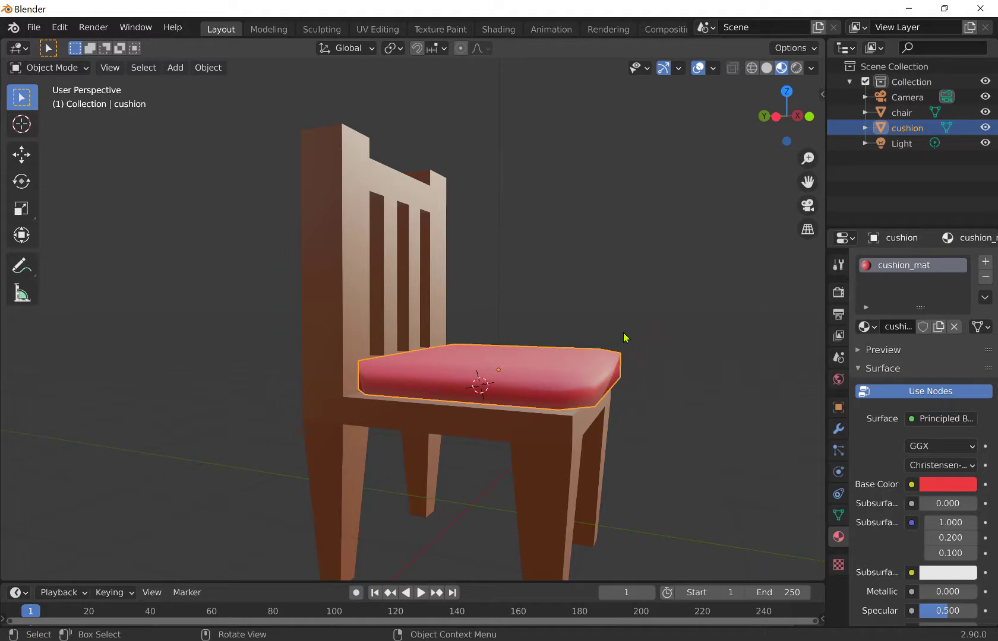
key(s)
key(y)
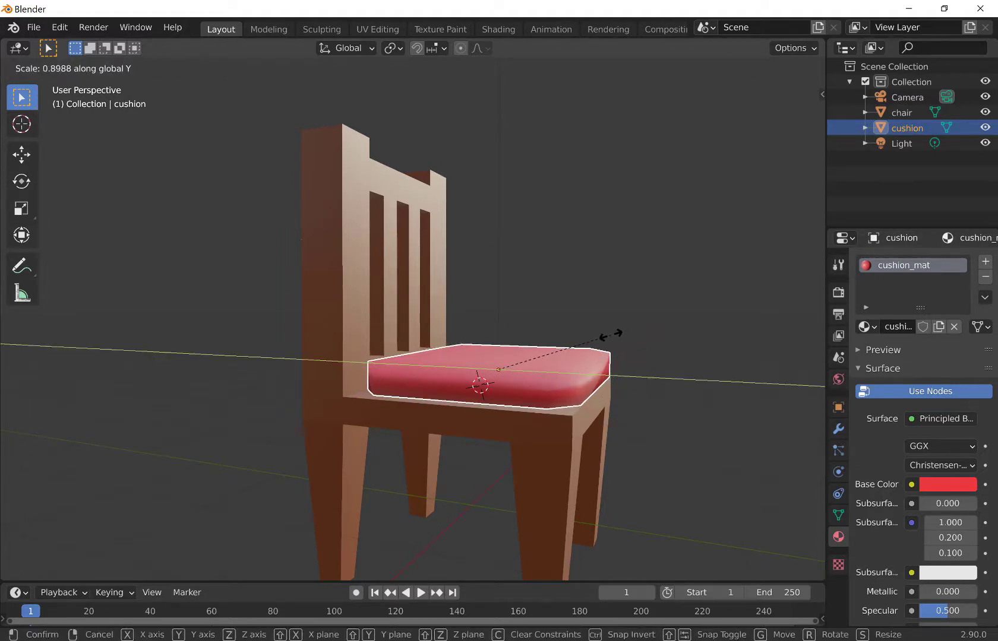
click(613, 345)
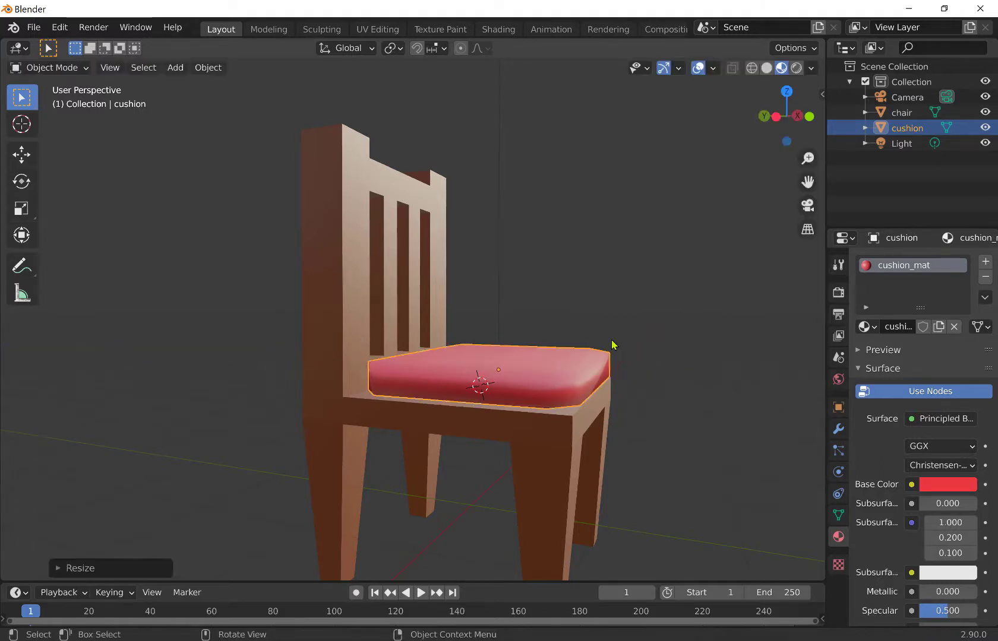
Step: Move the cushion a few centimetres along Y toward the backrest
key(g)
key(y)
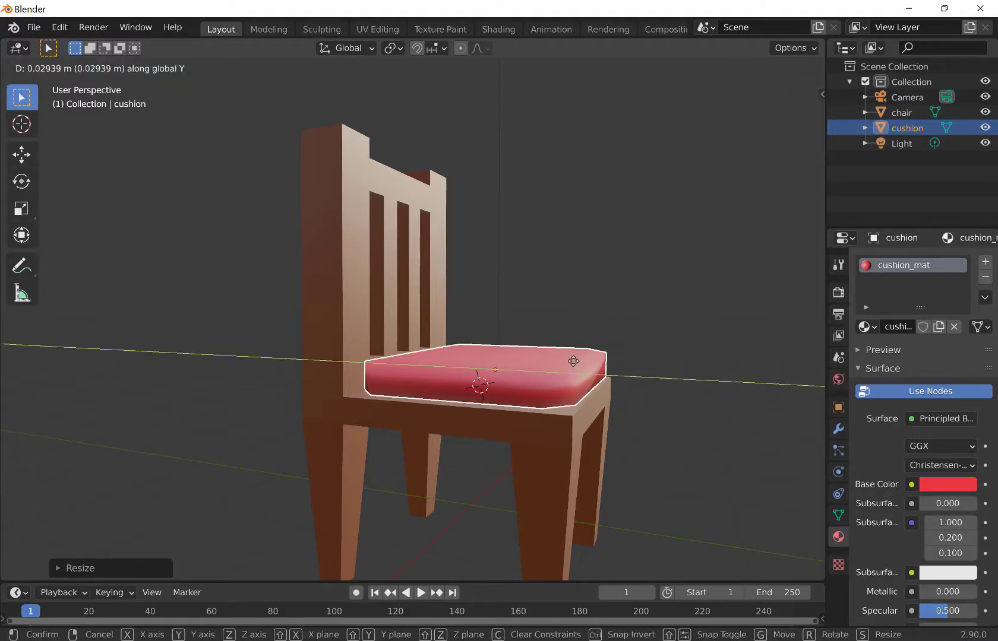
click(644, 412)
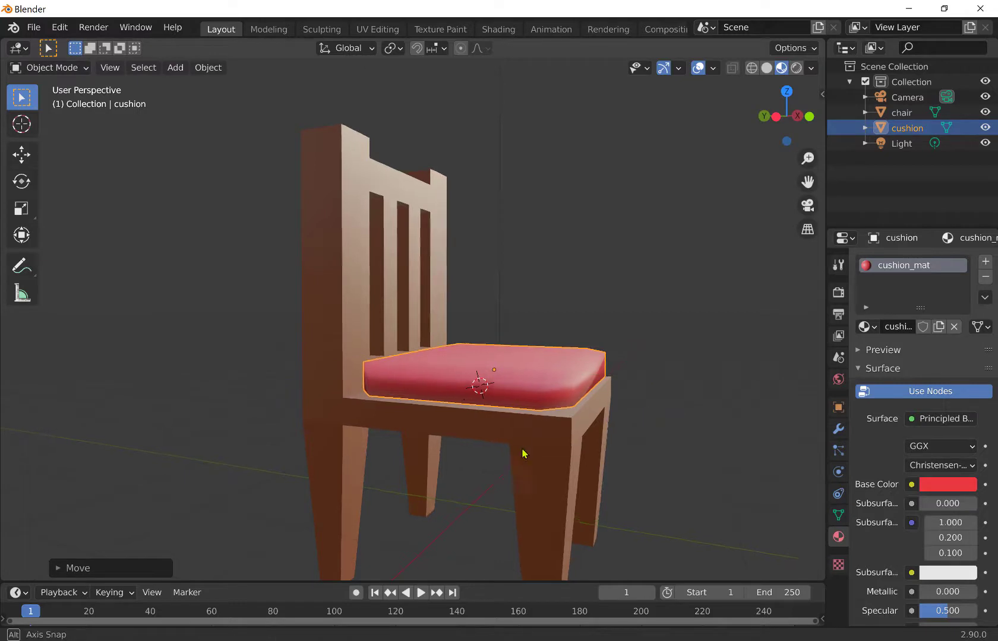
Step: Examine the coloured chair from several angles and compare Solid with Material Preview shading
middle_drag(523, 454, 526, 430)
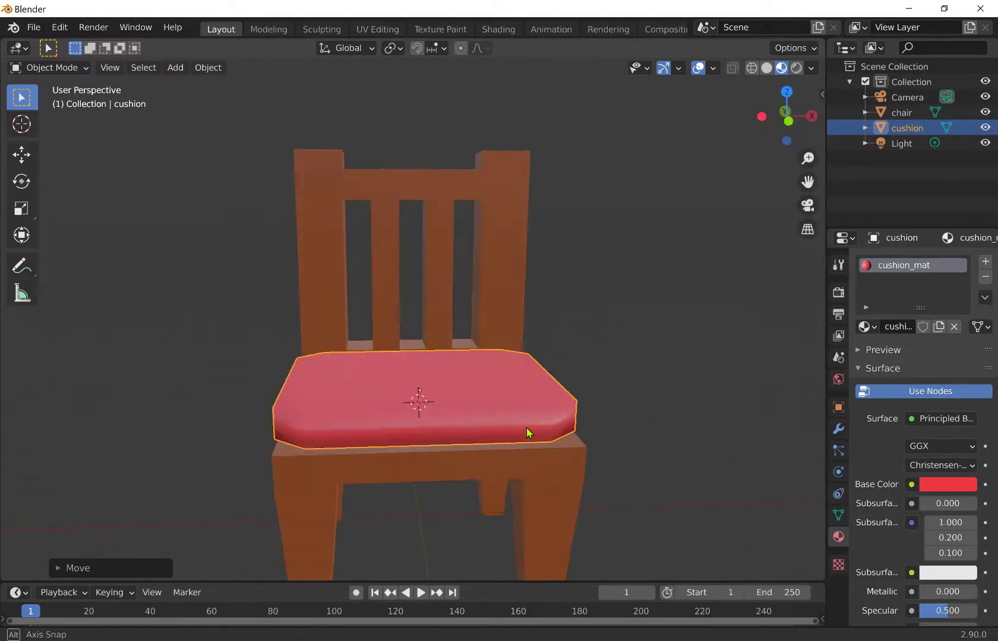
scroll(526, 428, down, 3)
middle_drag(586, 367, 631, 378)
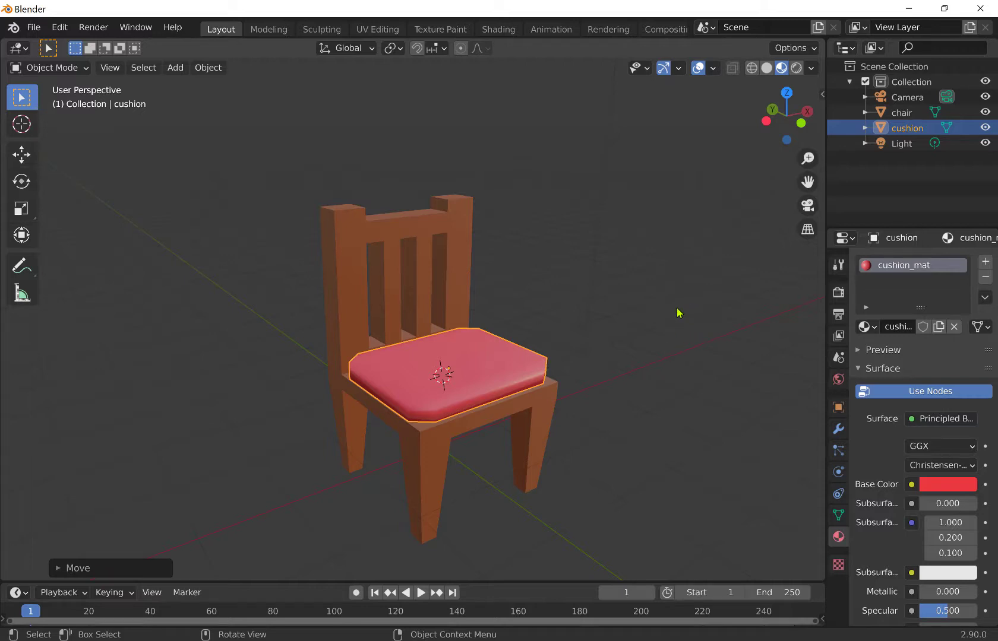
middle_drag(679, 313, 651, 293)
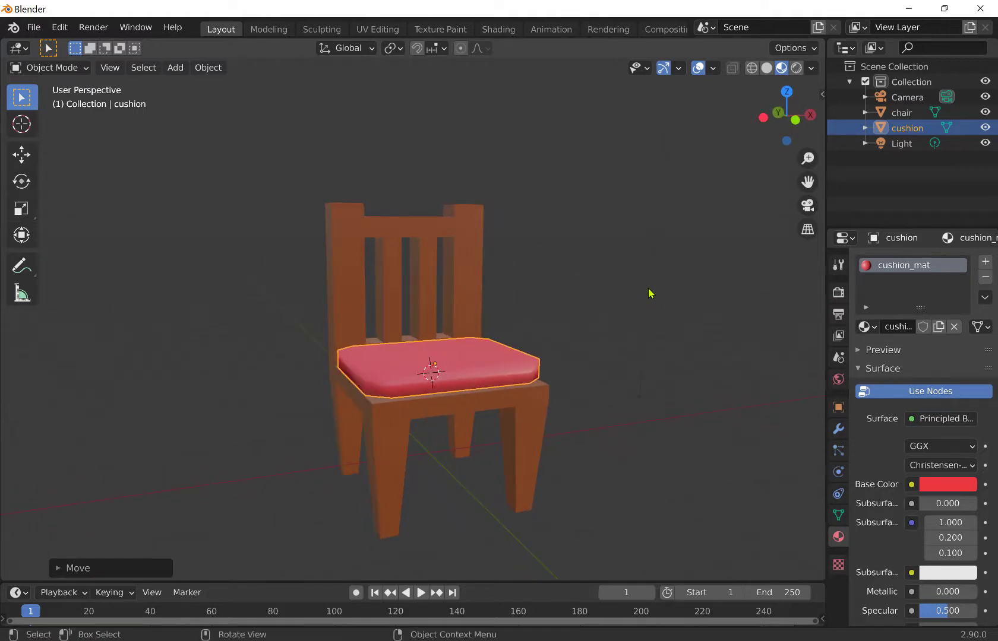
click(766, 69)
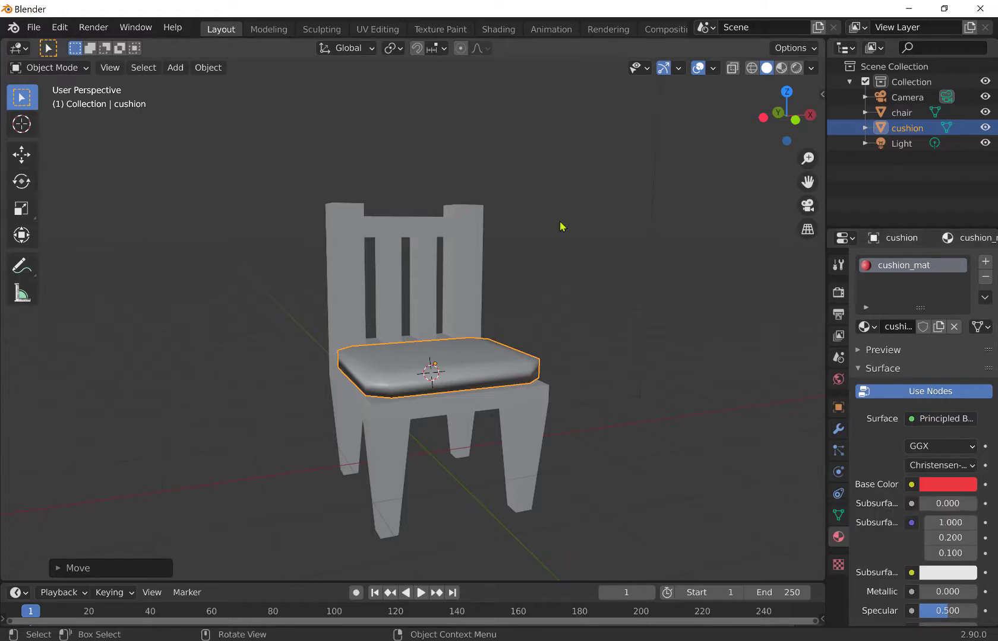
click(781, 68)
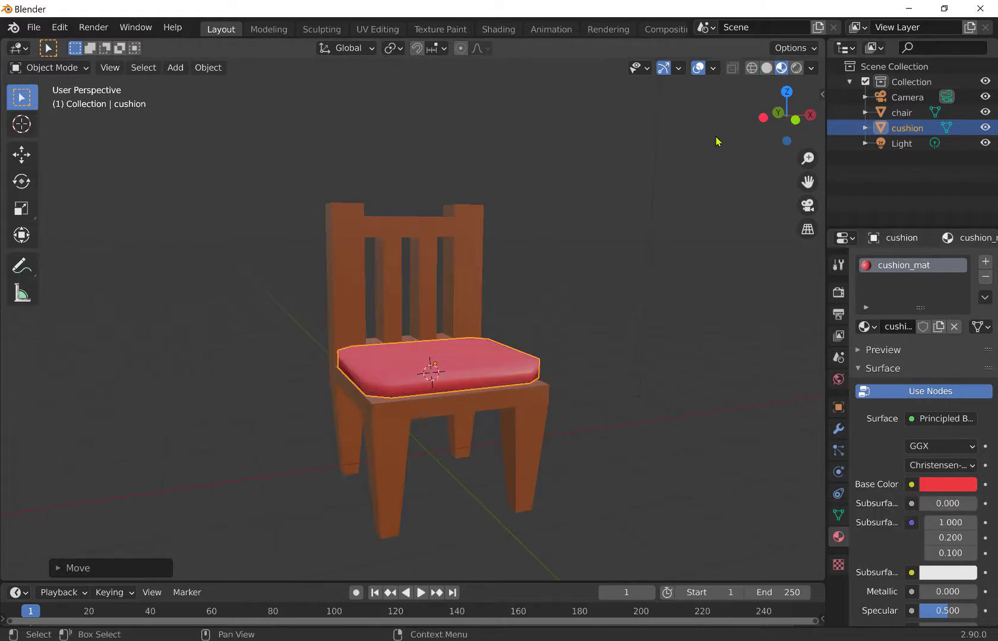
middle_drag(731, 182, 690, 220)
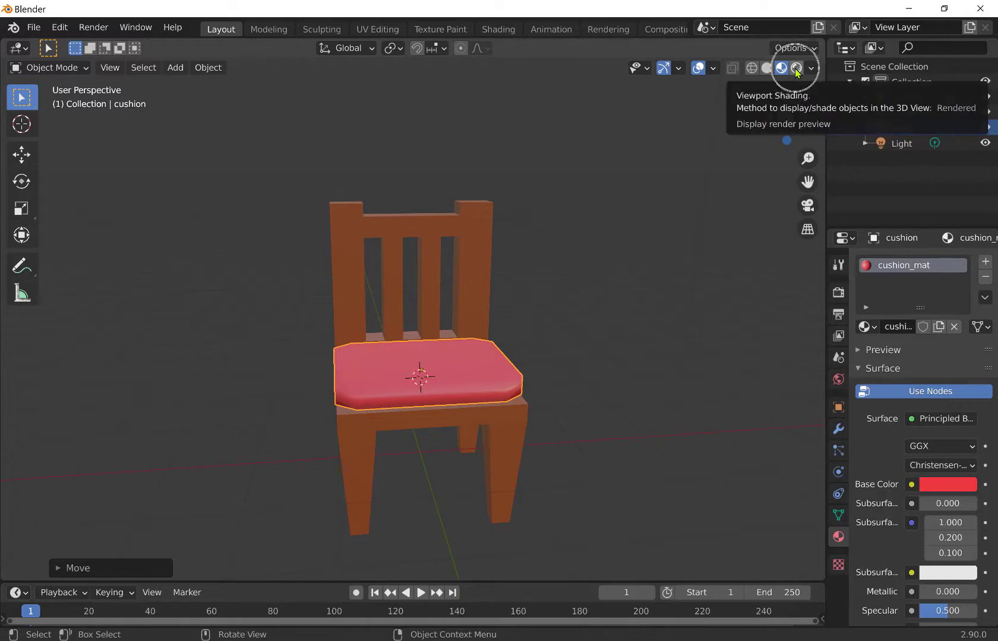
Step: Preview in Rendered shading and move the light horizontally in front of the chair, about -2.2 m in X and -3.4 m in Y
click(797, 69)
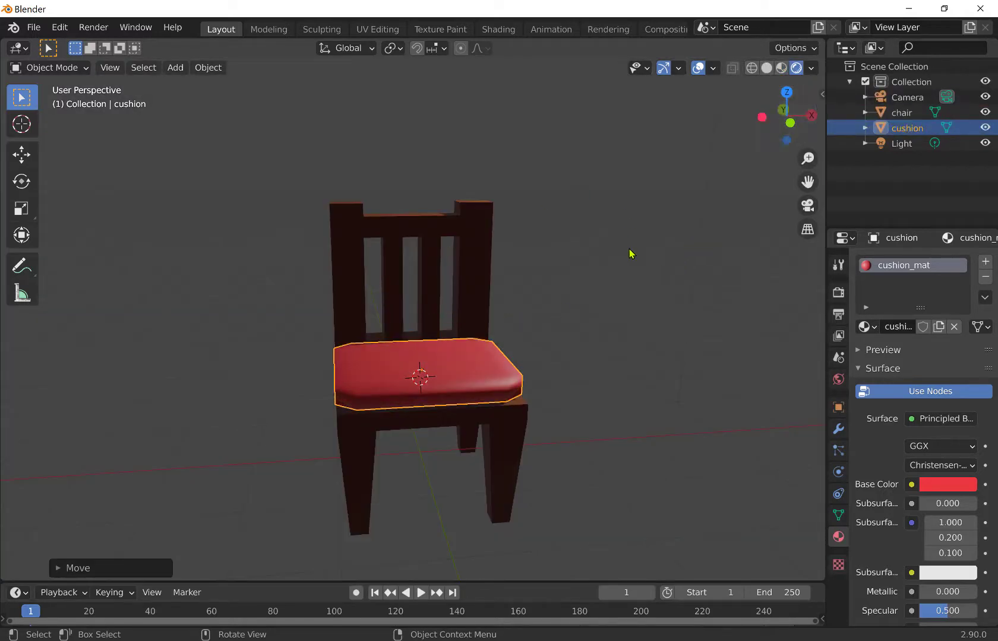
scroll(630, 255, down, 5)
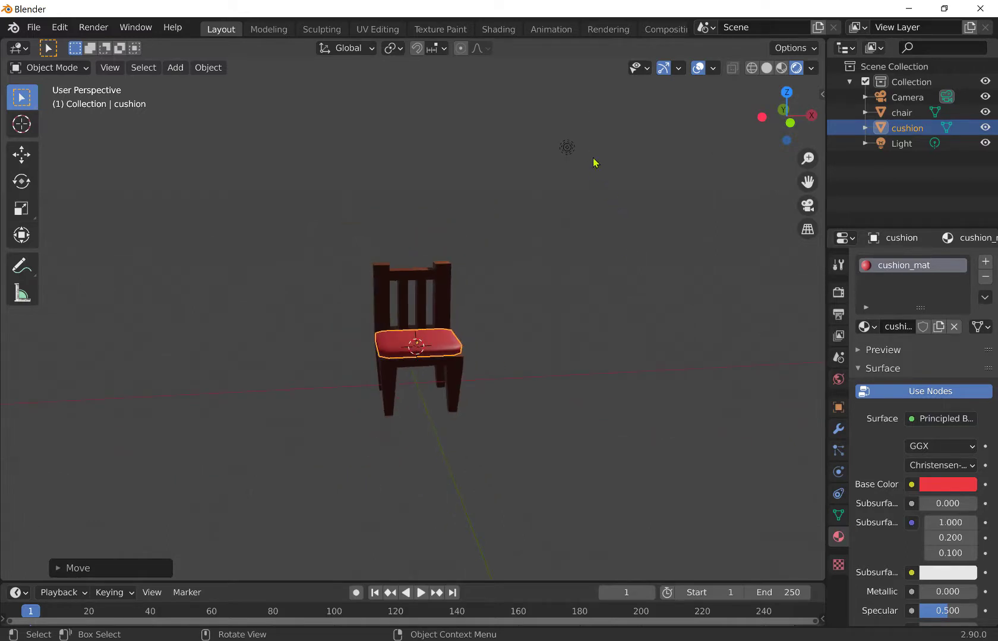
click(571, 150)
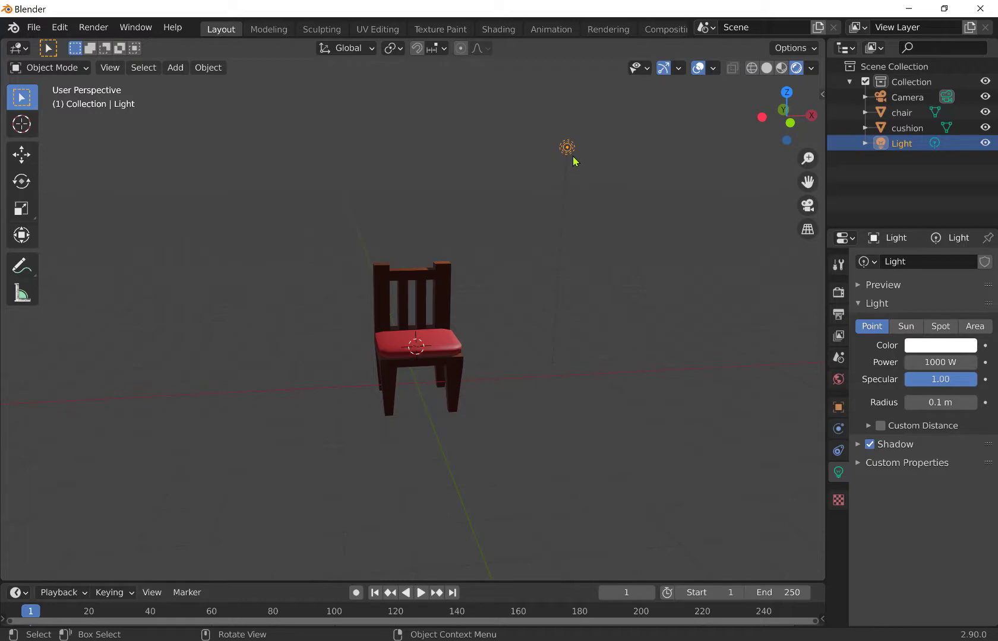
middle_drag(582, 305, 665, 260)
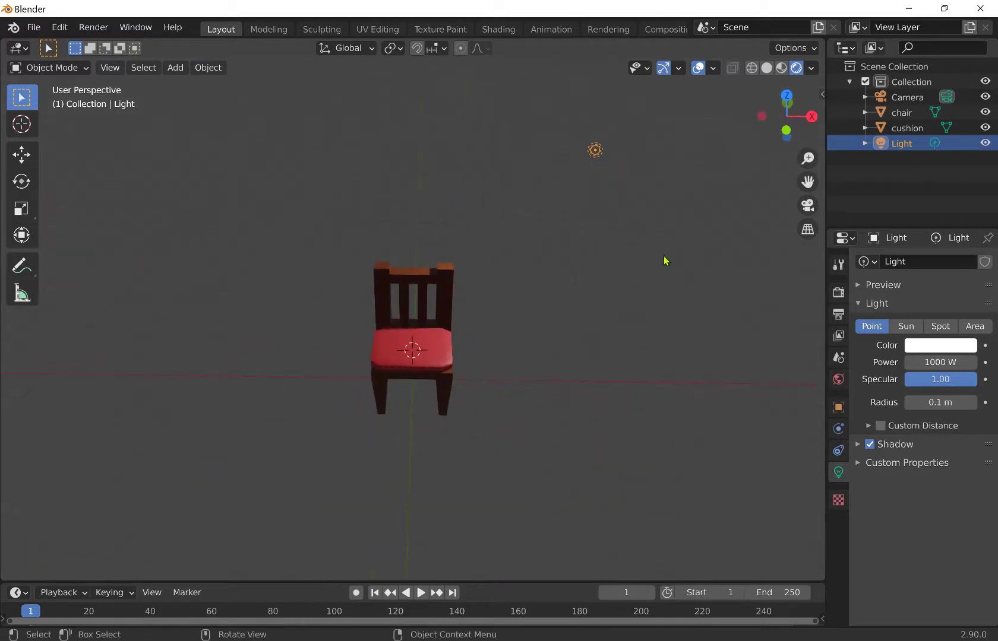
click(786, 96)
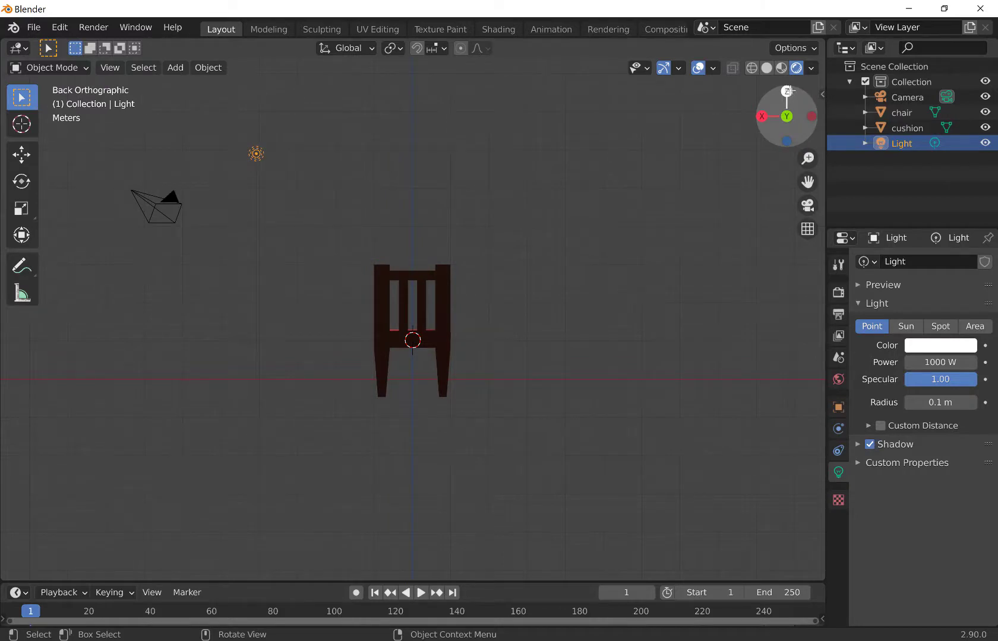
click(786, 91)
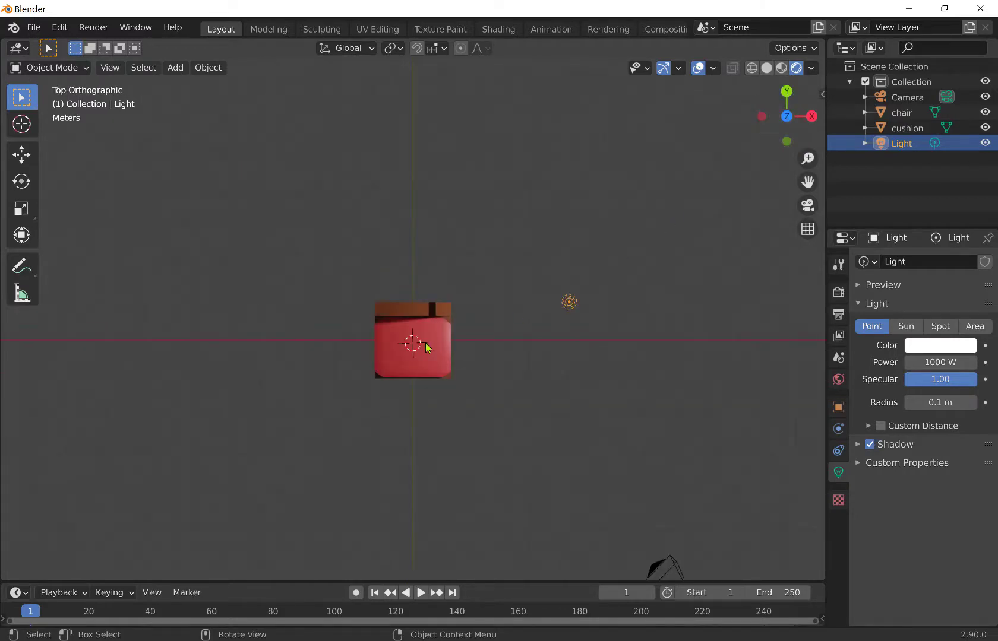
click(572, 304)
key(g)
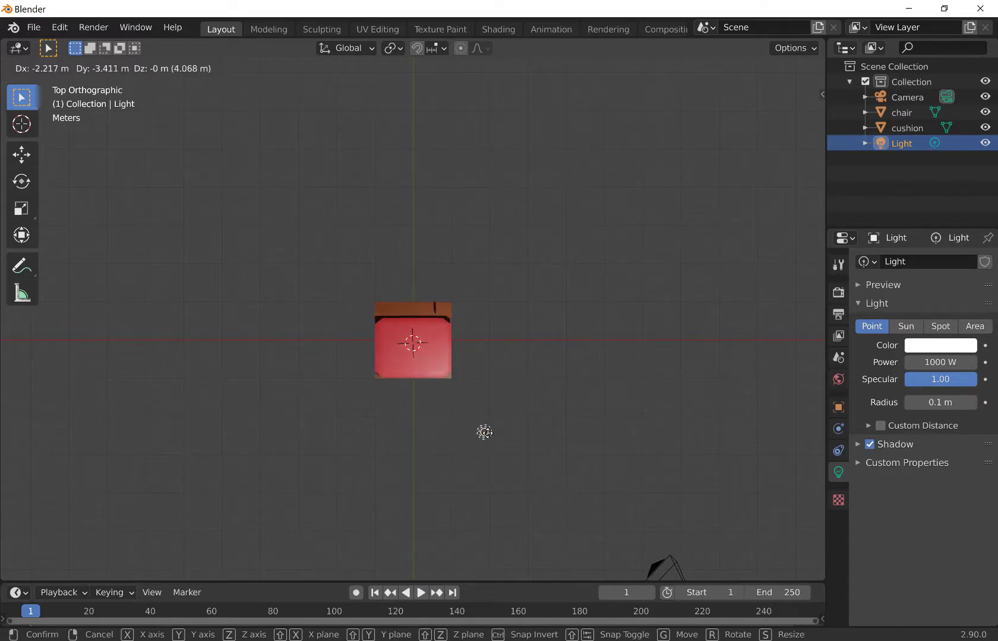
click(487, 436)
Step: Lower the light along the Z axis to a height of about 3.69 m
middle_drag(608, 411, 622, 250)
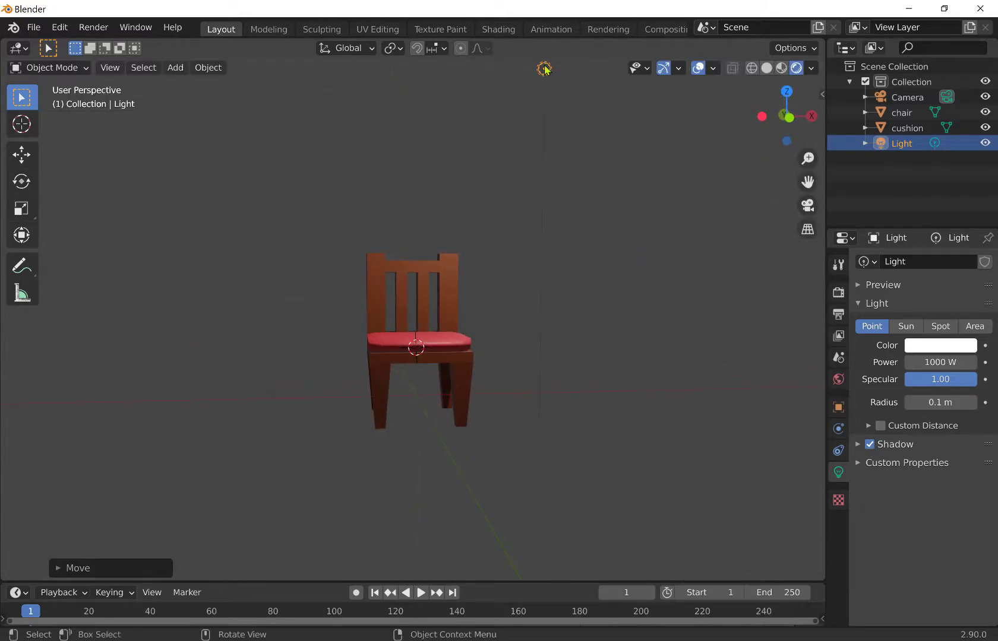
key(g)
key(z)
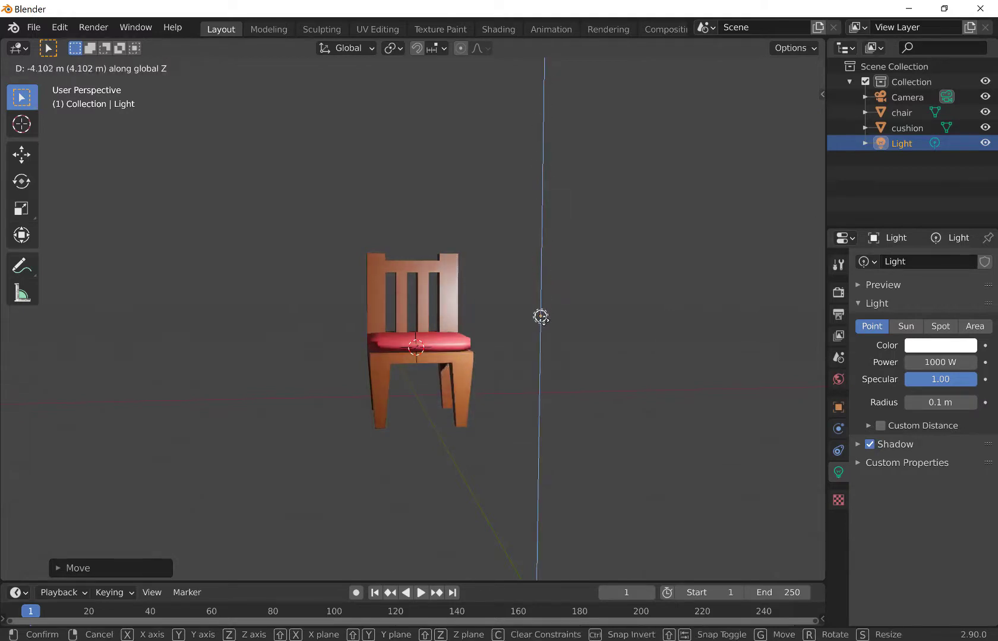
click(526, 205)
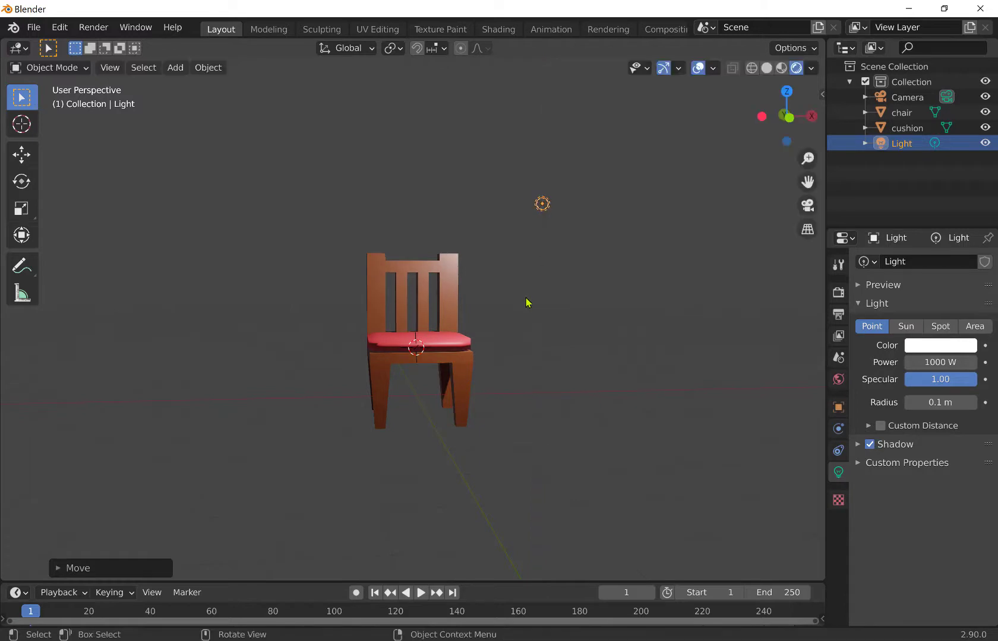
scroll(580, 276, down, 1)
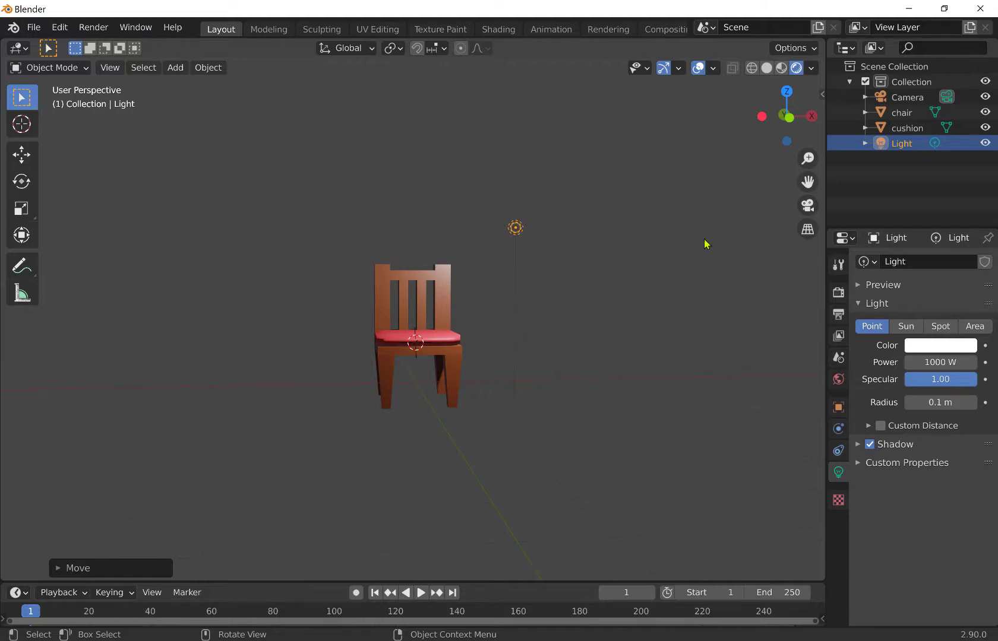
Step: Look through the scene camera and lock the camera to the view
click(809, 206)
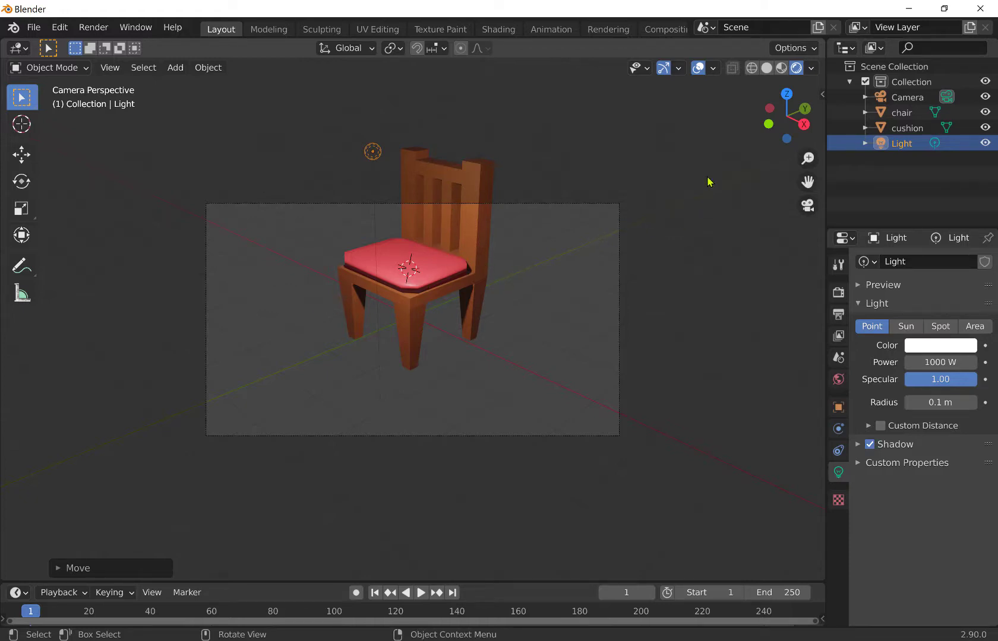
key(n)
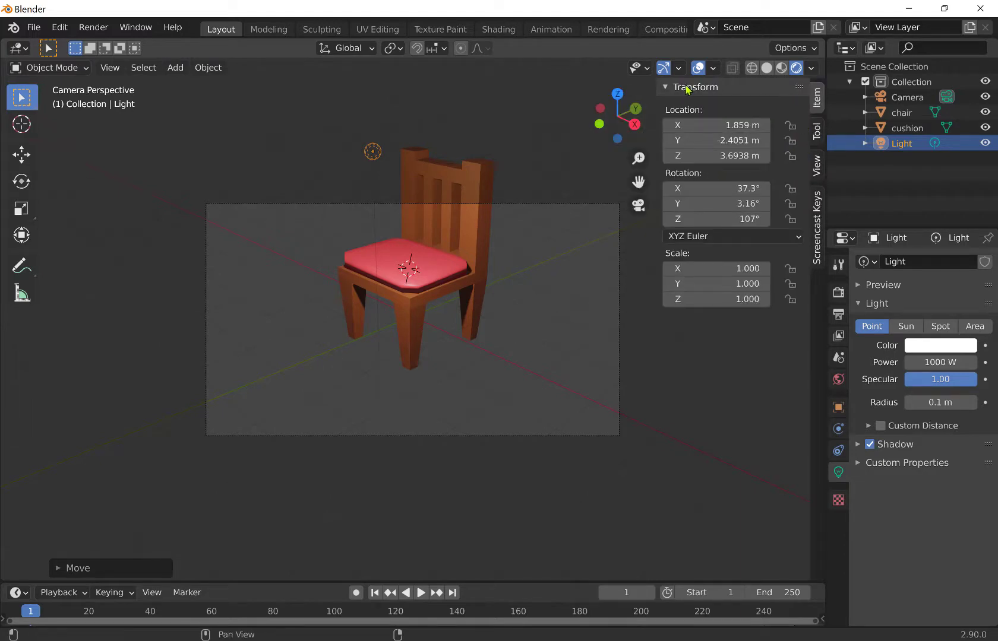
click(817, 167)
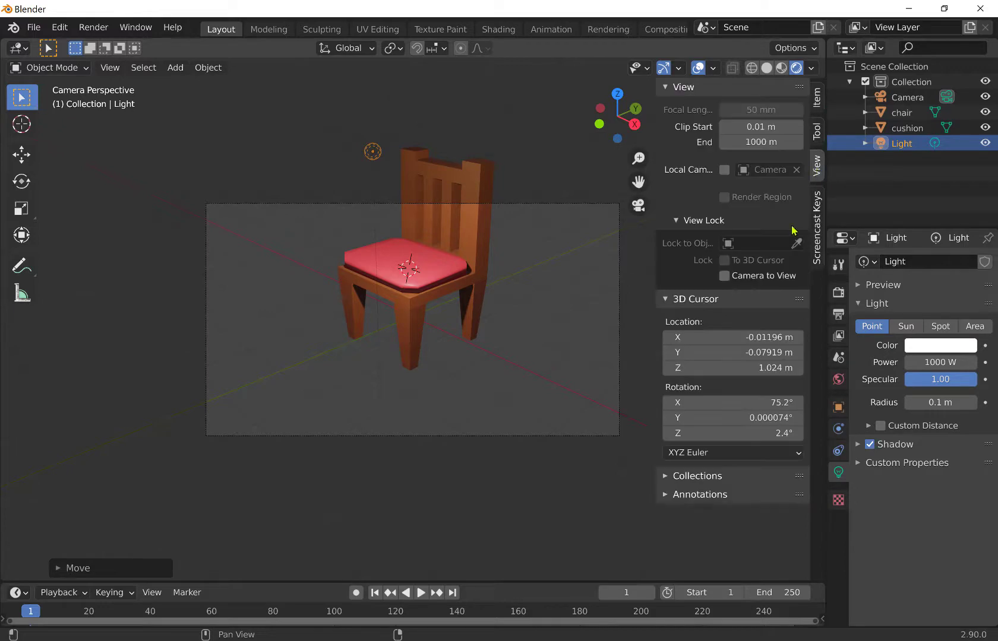
click(724, 277)
key(n)
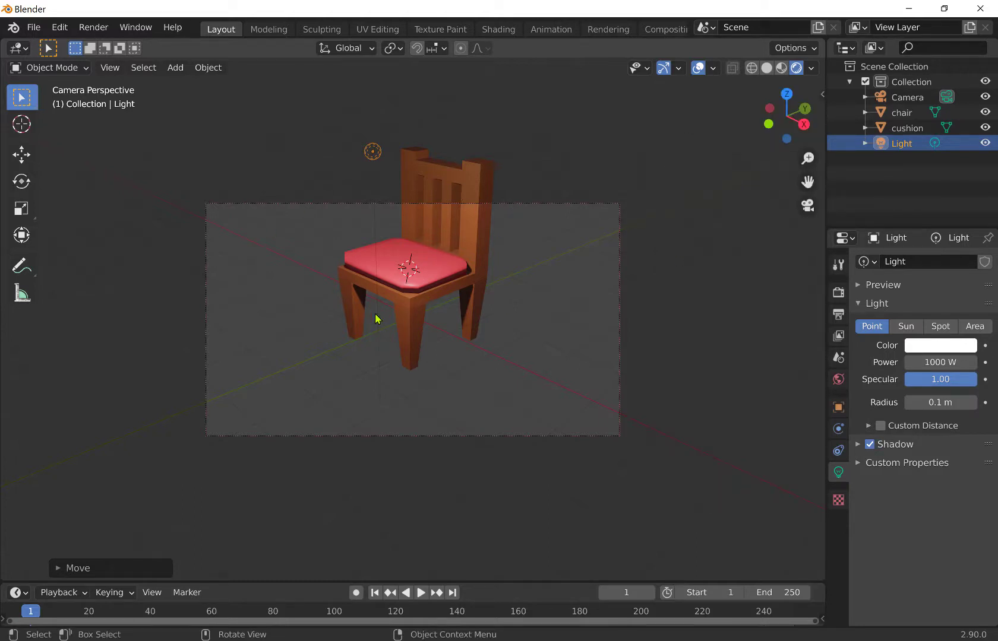
Step: Reposition the locked camera so the whole chair sits inside the frame at a three-quarter front angle with its left leg row toward the back
middle_drag(429, 302, 499, 317)
key(shift)
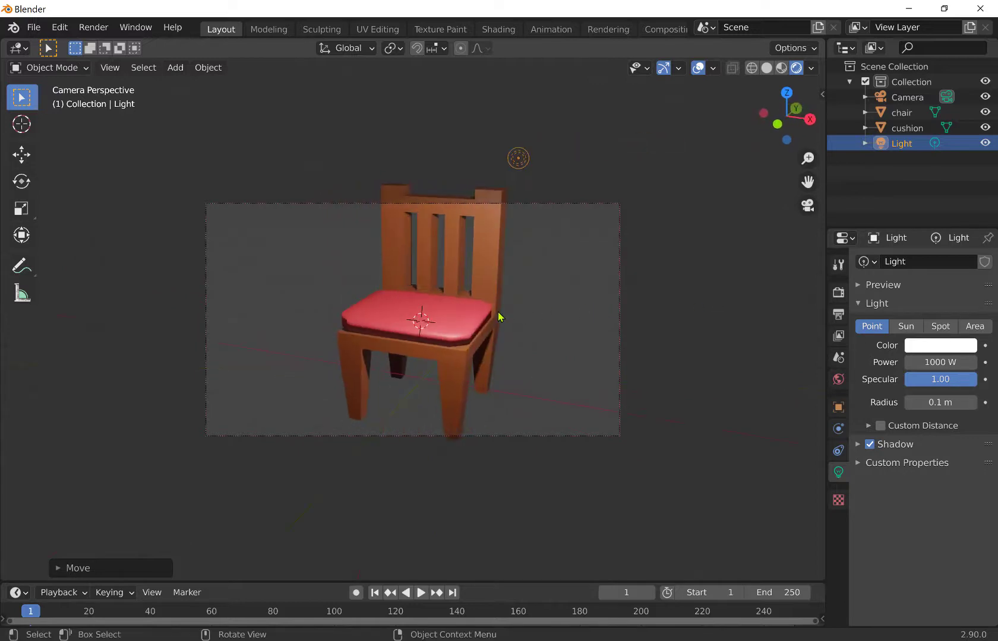
scroll(500, 317, down, 2)
scroll(500, 317, up, 4)
scroll(500, 317, down, 3)
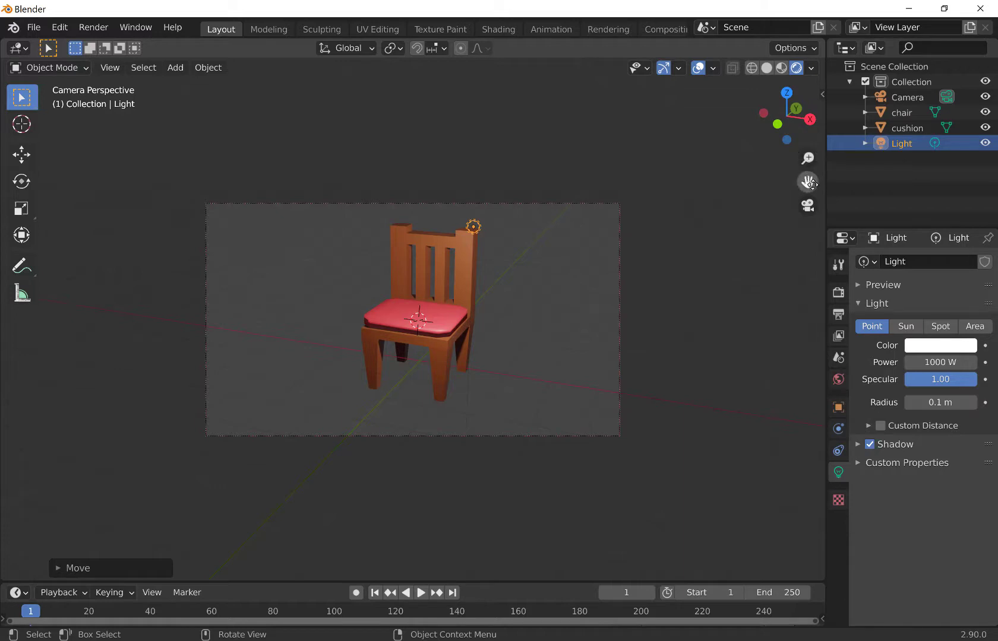
scroll(480, 334, up, 2)
mouse_move(480, 334)
middle_down()
mouse_move(506, 332)
mouse_move(477, 332)
middle_up()
drag(808, 180, 783, 199)
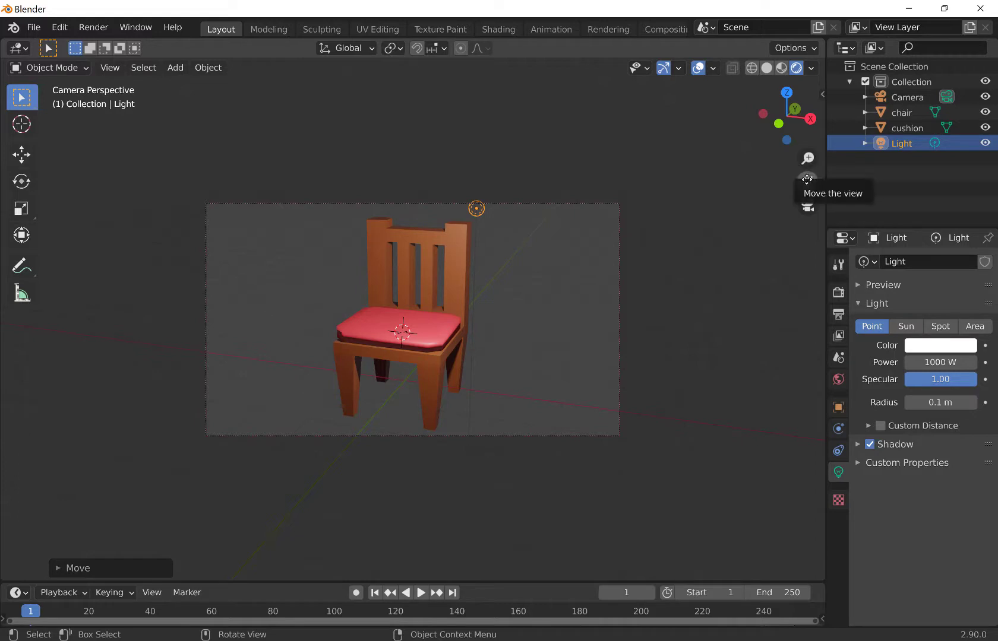
mouse_move(806, 179)
mouse_down()
mouse_move(831, 180)
mouse_move(820, 179)
mouse_up()
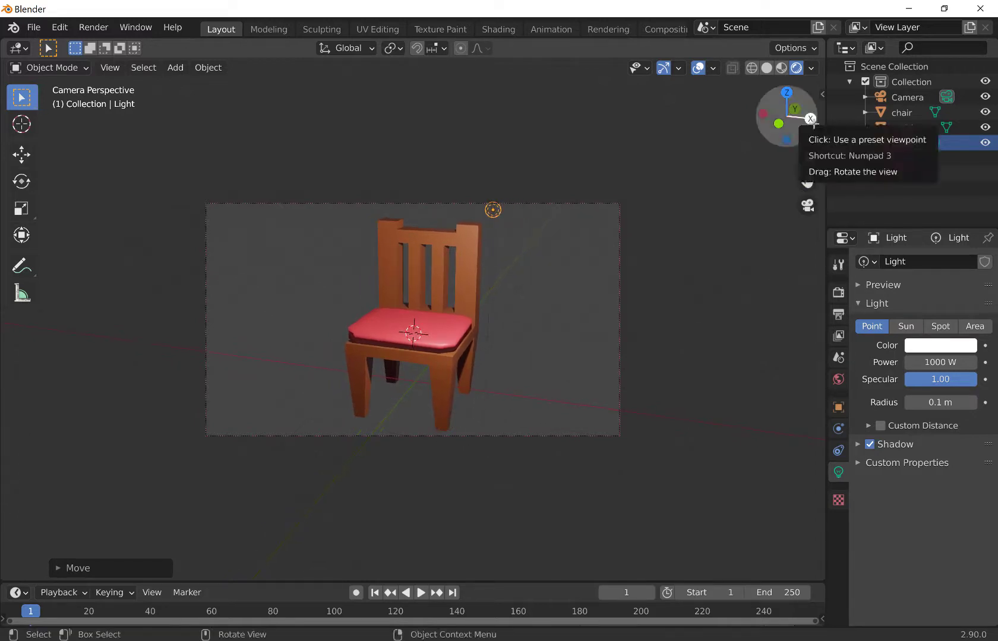
drag(812, 122, 883, 130)
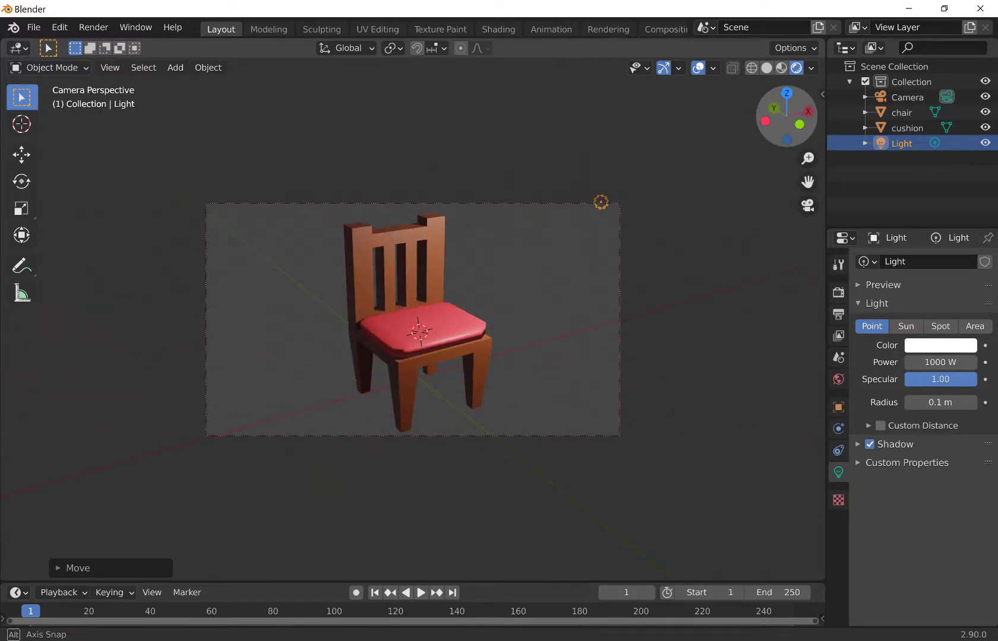
drag(808, 158, 808, 165)
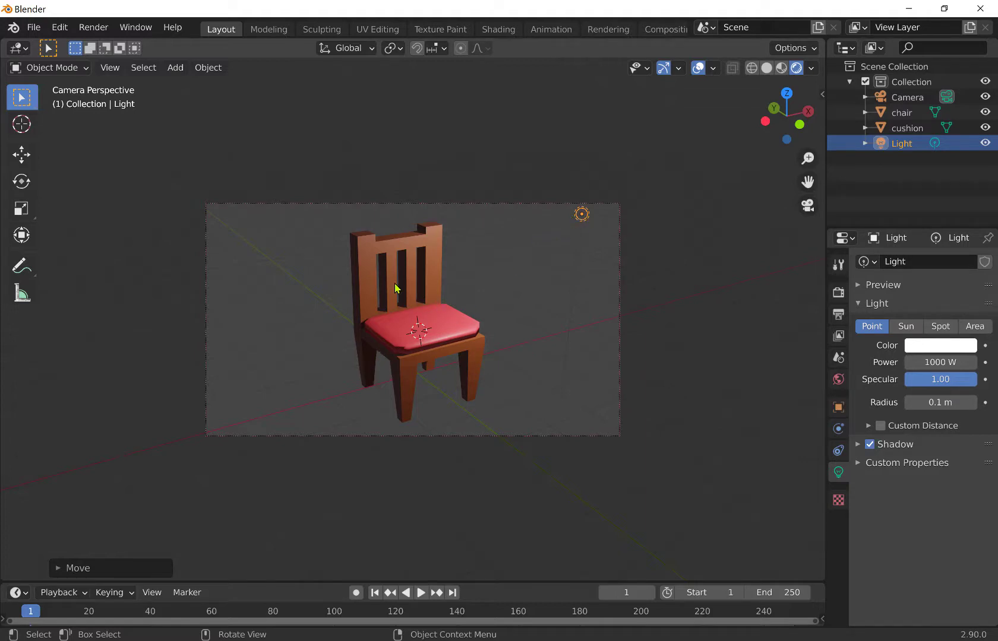
Step: Check the scene's render settings with the Eevee engine and render a still image of the chair
click(103, 28)
click(838, 293)
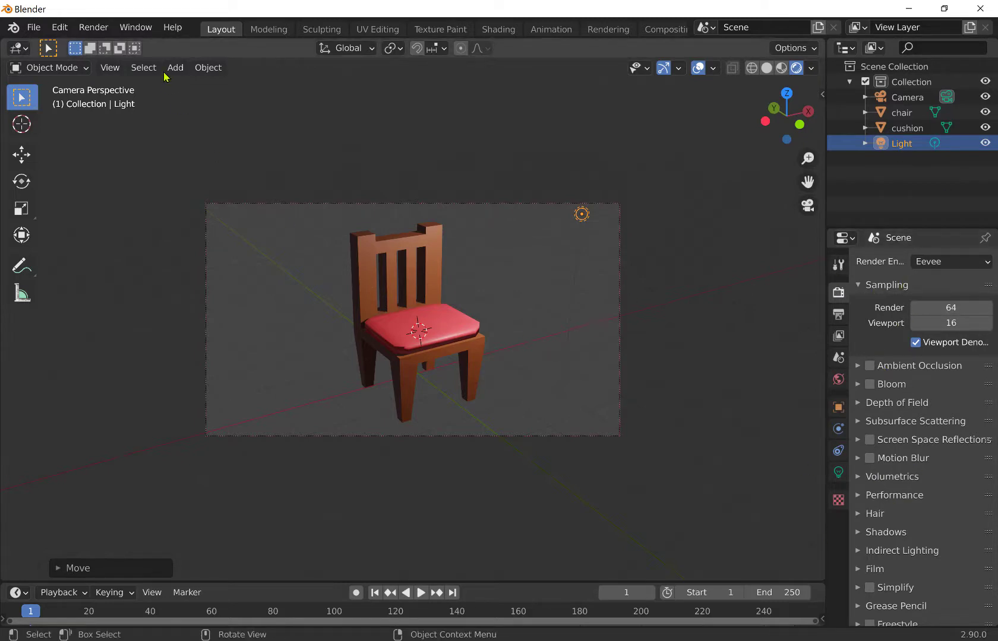
click(102, 31)
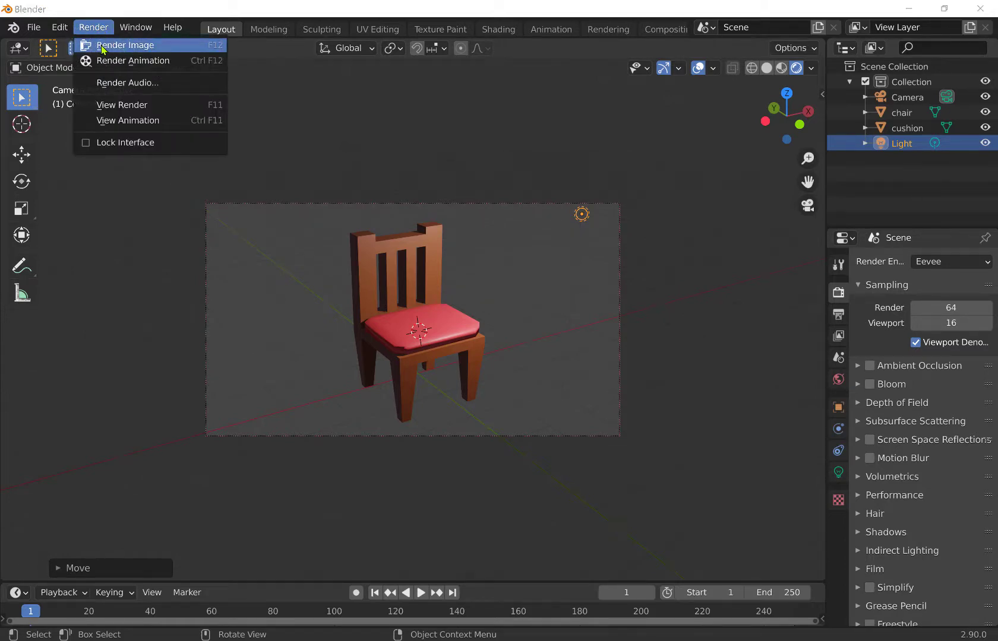
click(102, 50)
drag(133, 10, 248, 102)
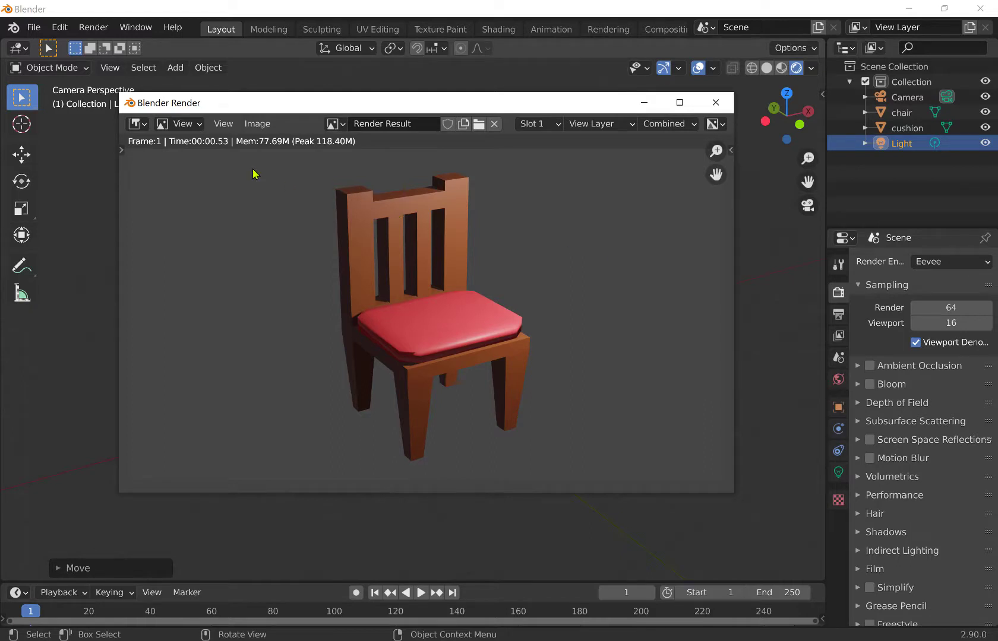
Step: Start saving the render as a PNG and choose the Documents\Blender Models\Renders folder as its destination
click(255, 125)
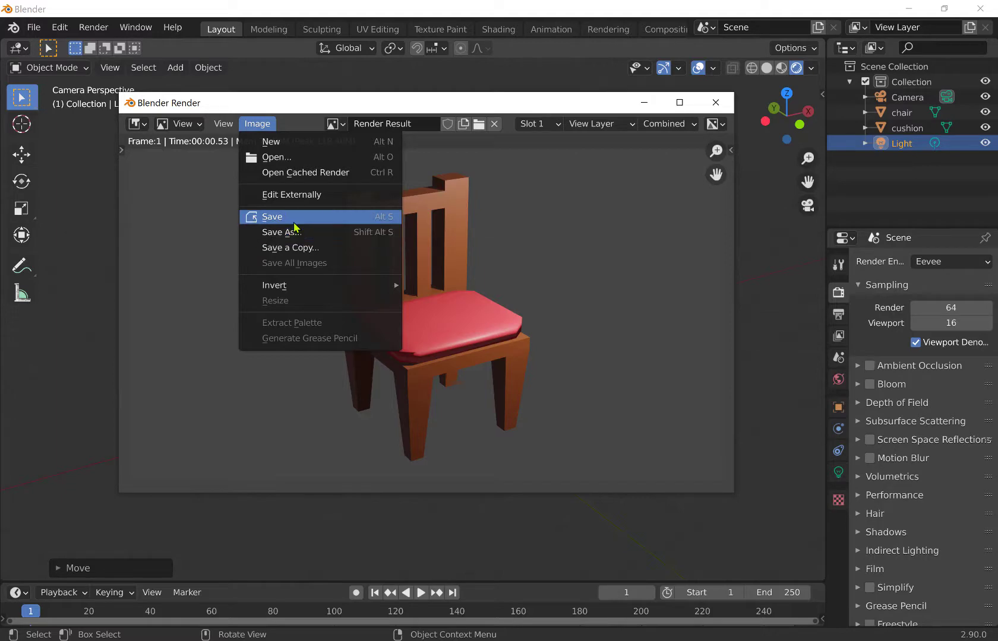
click(294, 224)
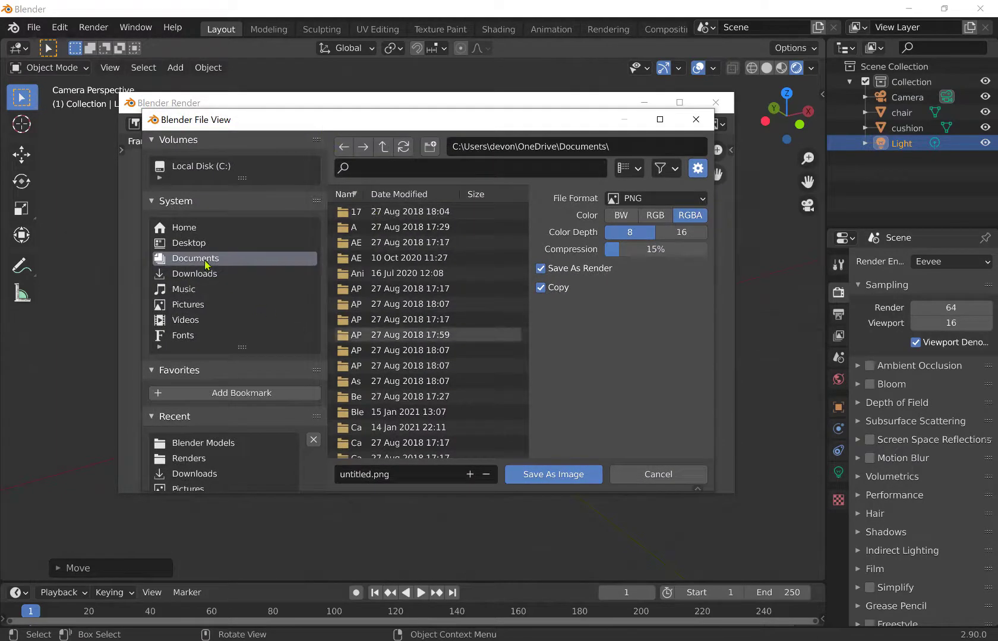
click(194, 245)
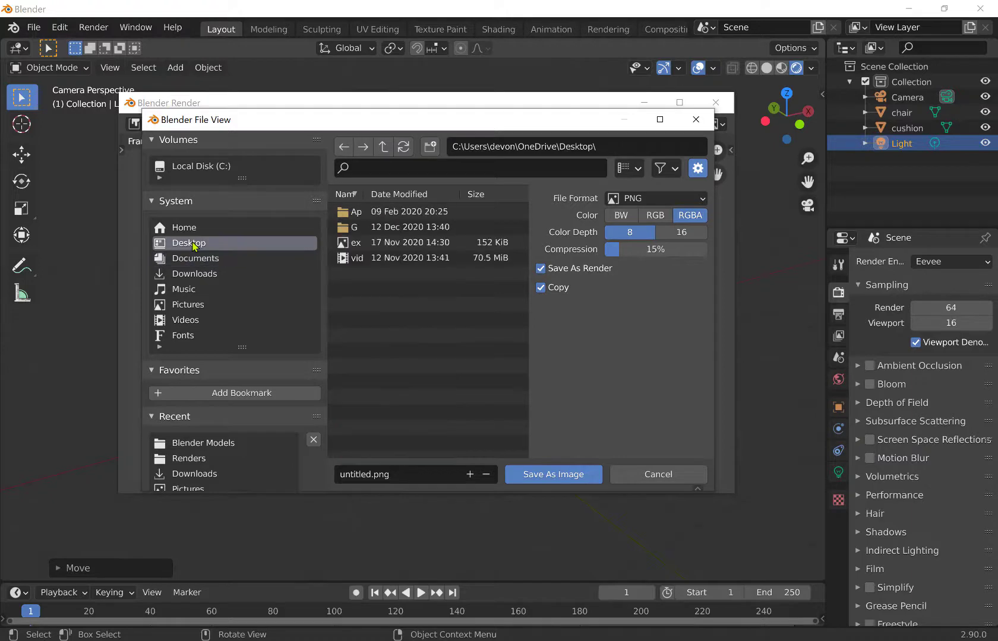
click(206, 272)
click(199, 244)
click(202, 258)
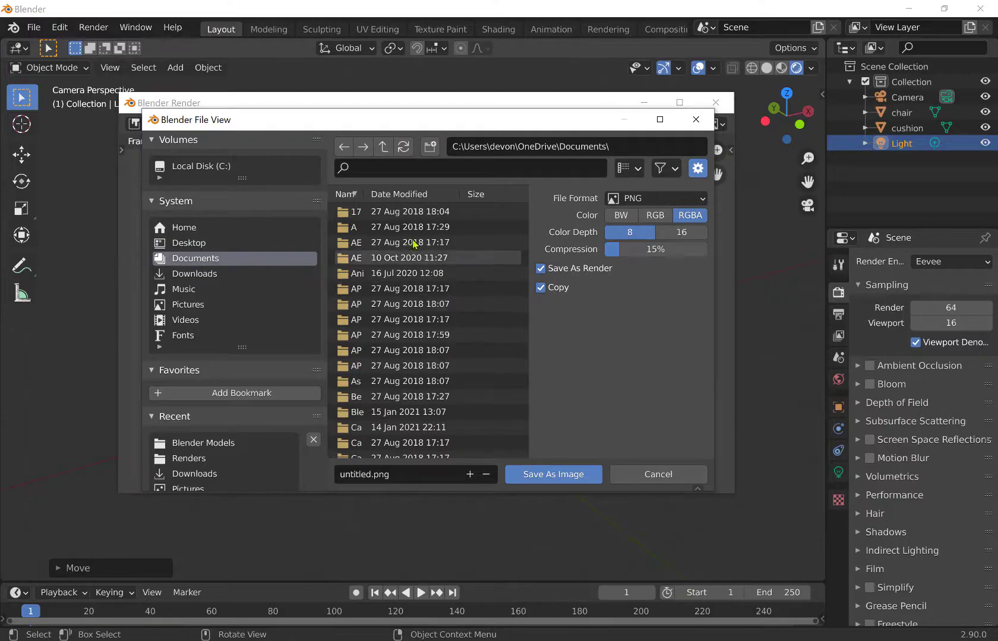
click(659, 120)
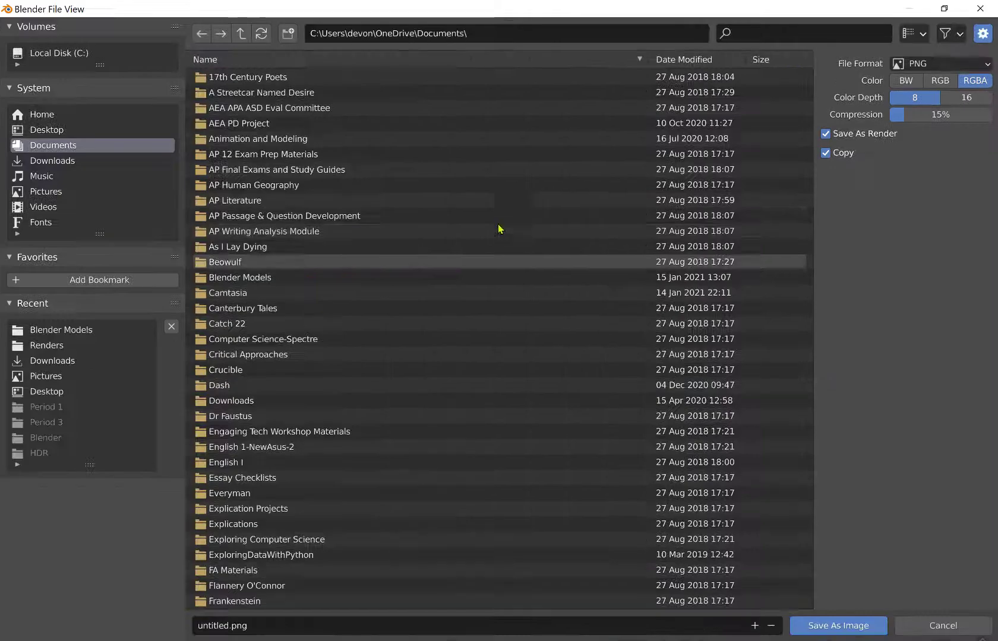
double_click(228, 278)
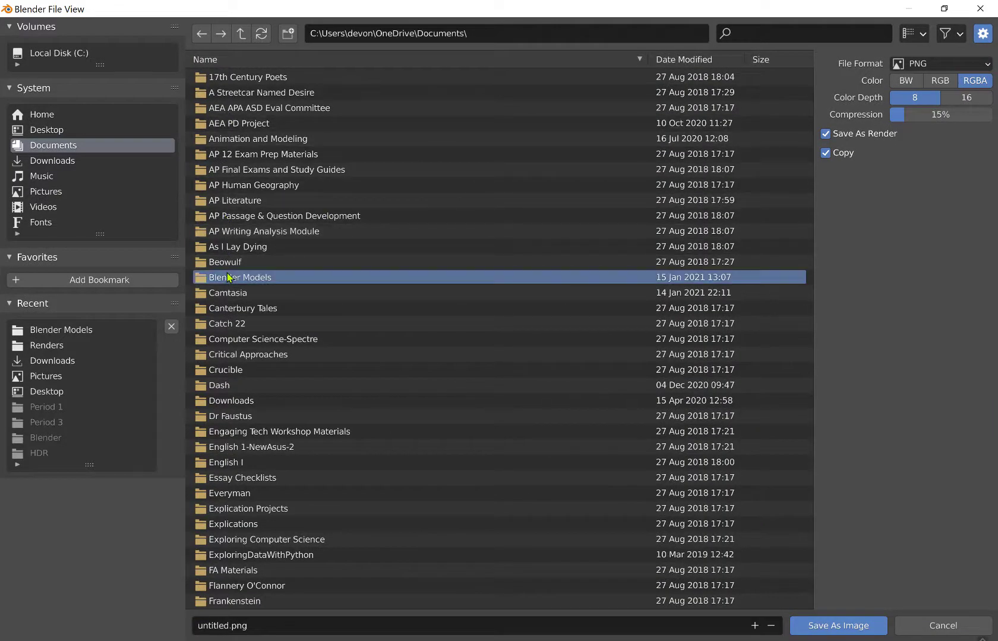
double_click(224, 79)
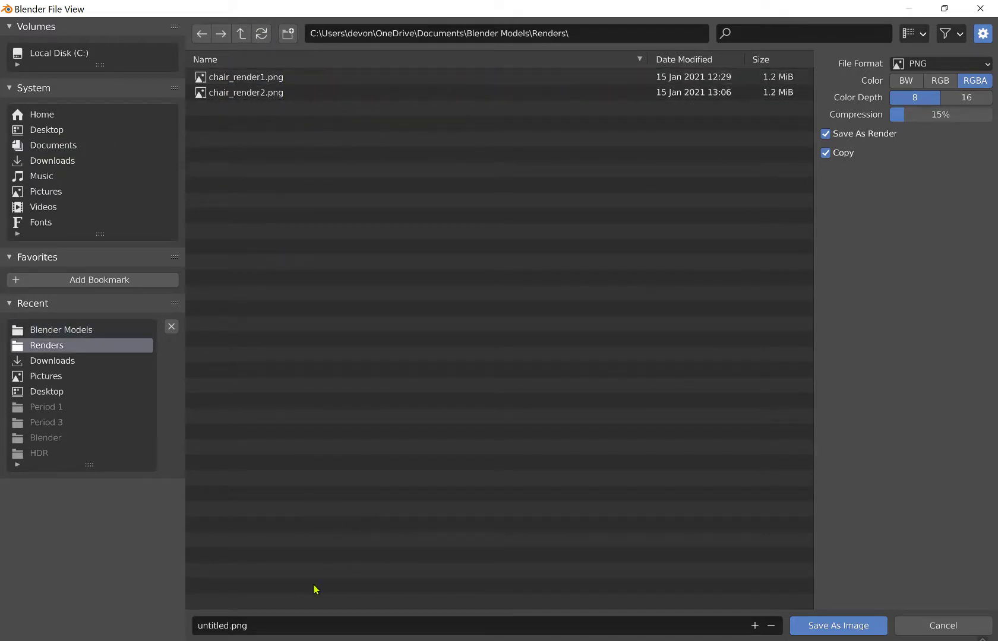
Step: Name the render chair_render3.png and save the image
click(211, 627)
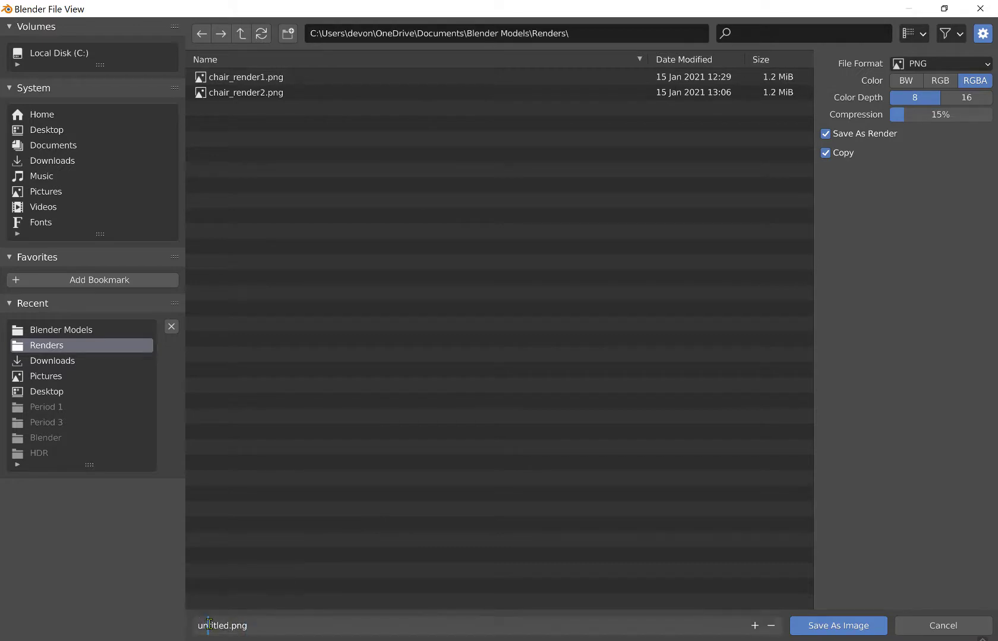
double_click(209, 625)
text(chair_render3)
click(839, 627)
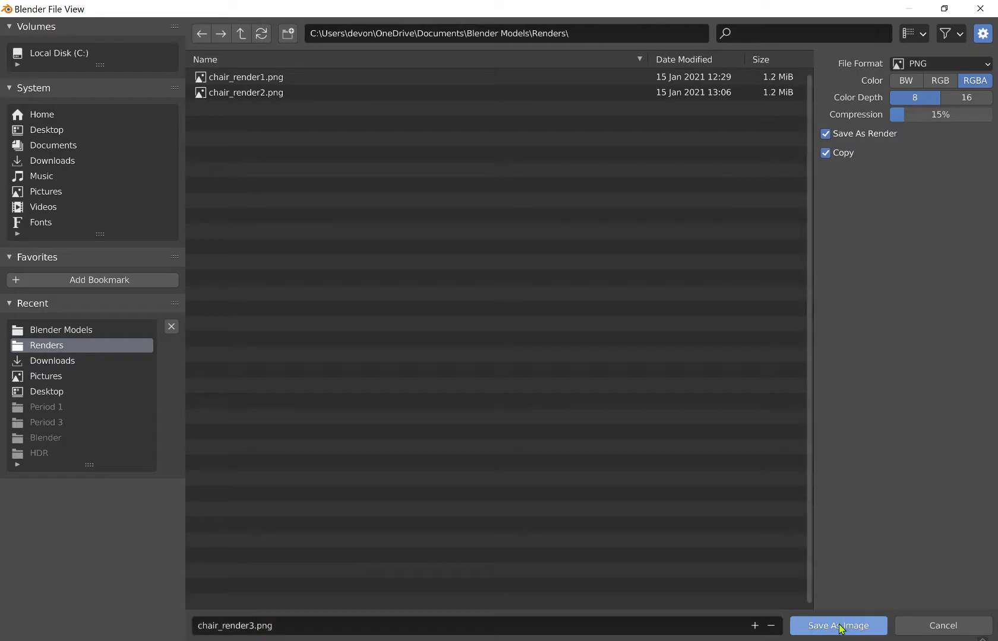
click(839, 627)
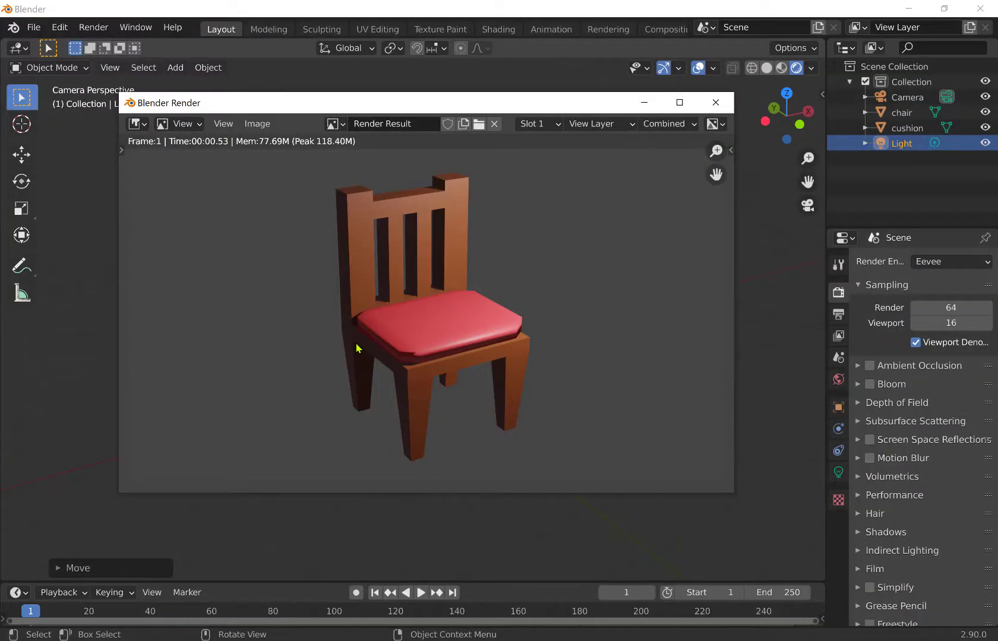